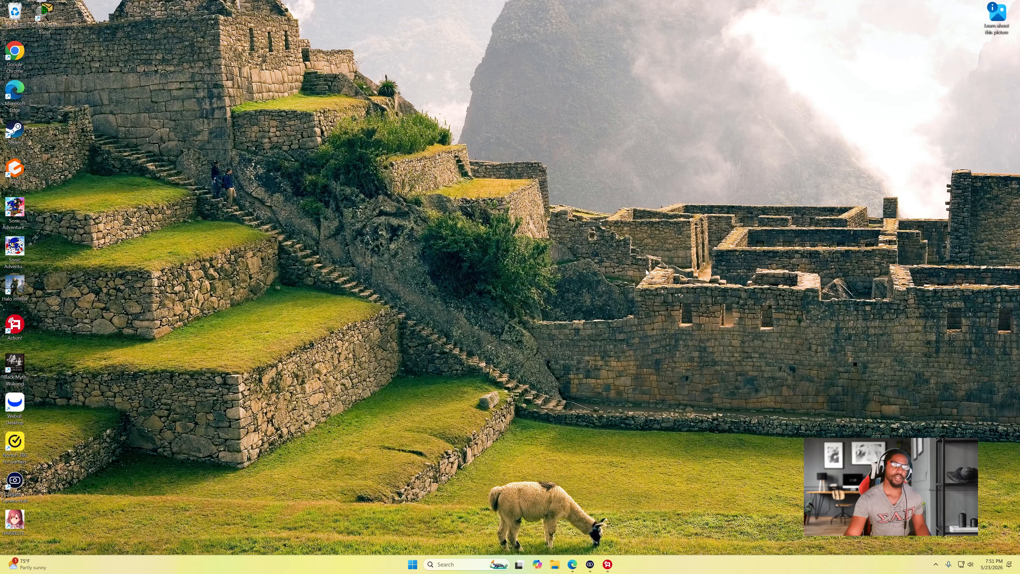
# - Launch Google Chrome from its desktop icon
pyautogui.doubleClick(16, 60)
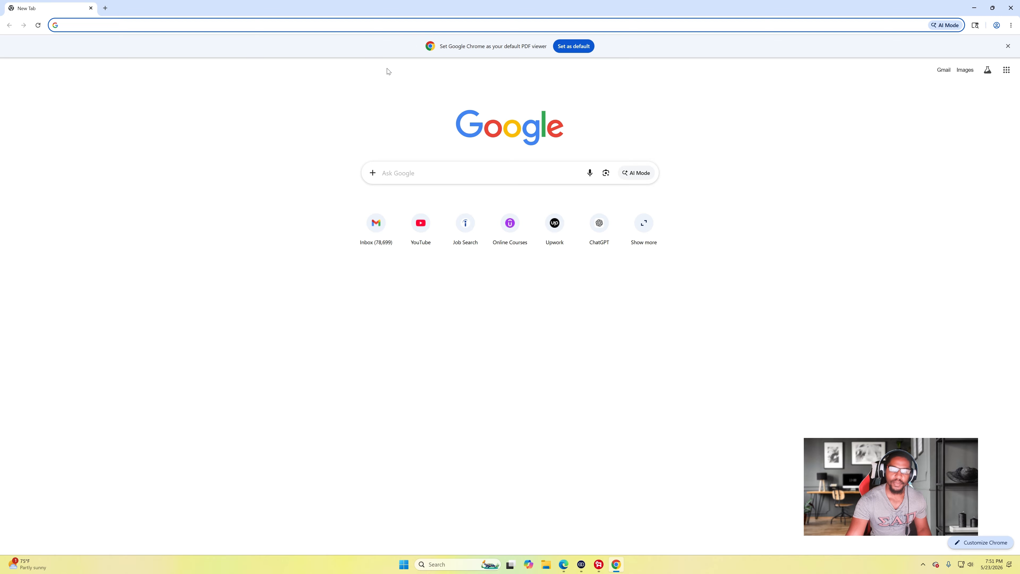
# - Search 'virtualbox download' and open the Oracle VirtualBox Downloads page
pyautogui.click(318, 26)
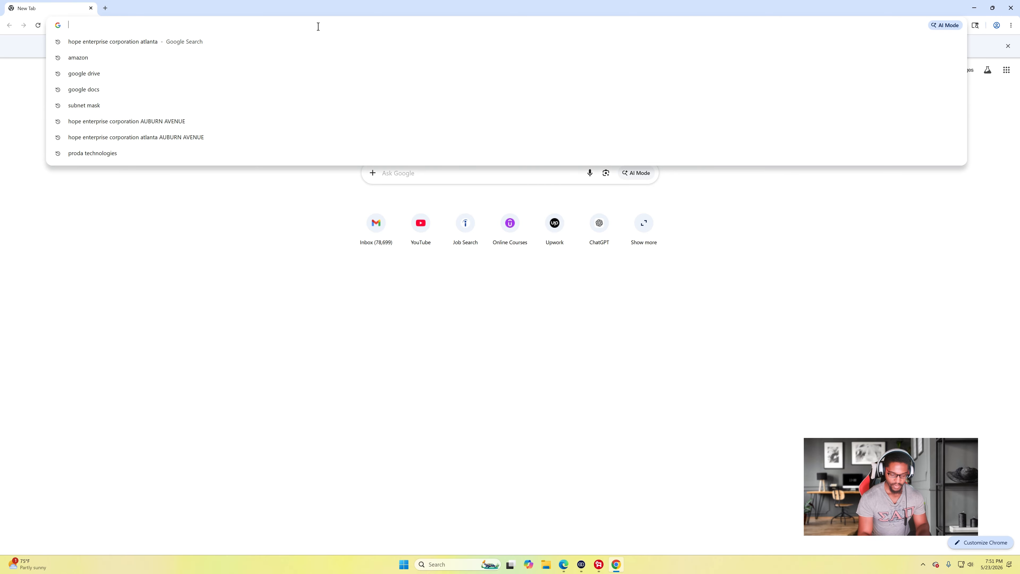
pyautogui.write('virtual')
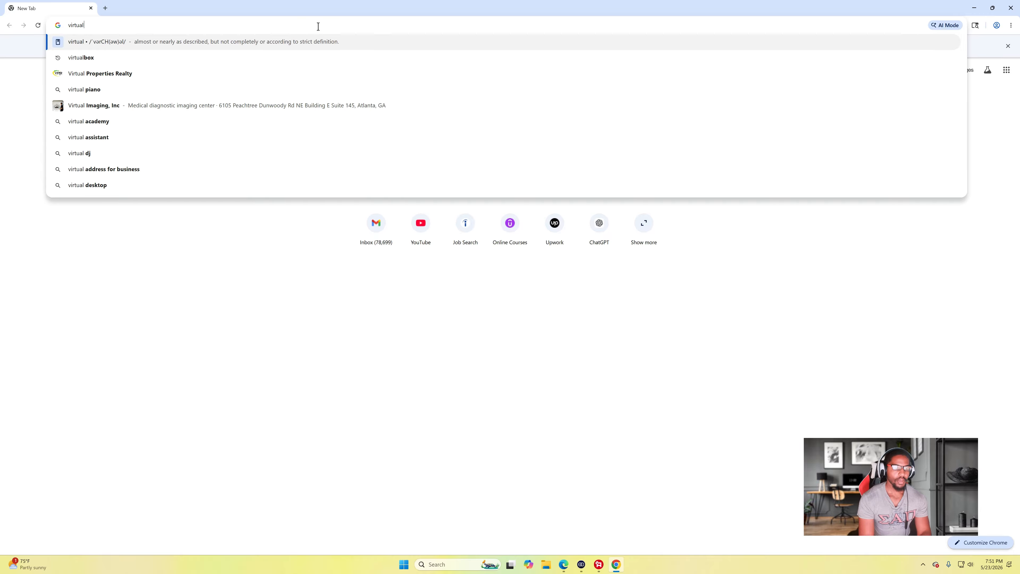
pyautogui.write('box')
pyautogui.press('Down')
pyautogui.press('Return')
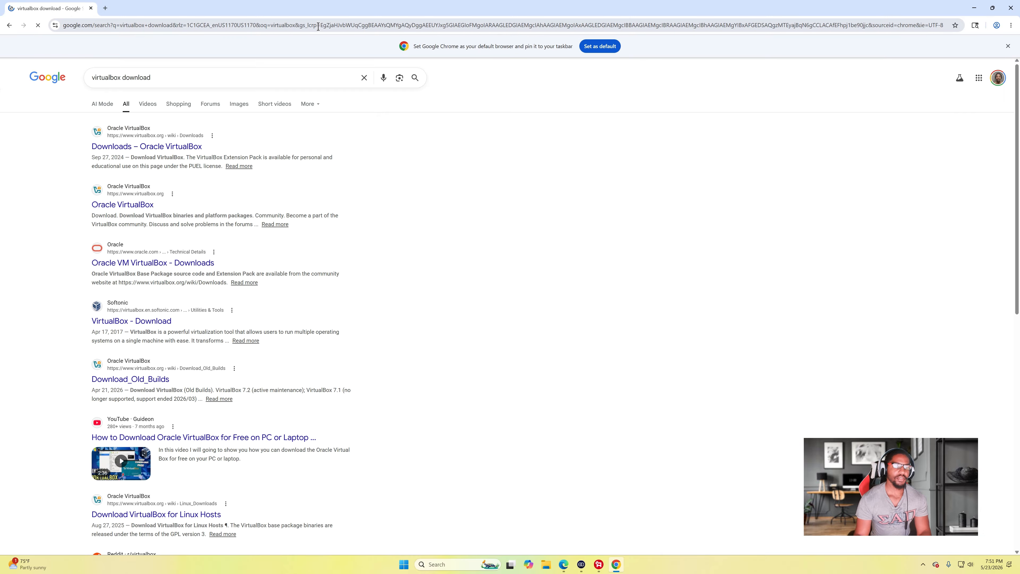
pyautogui.click(156, 149)
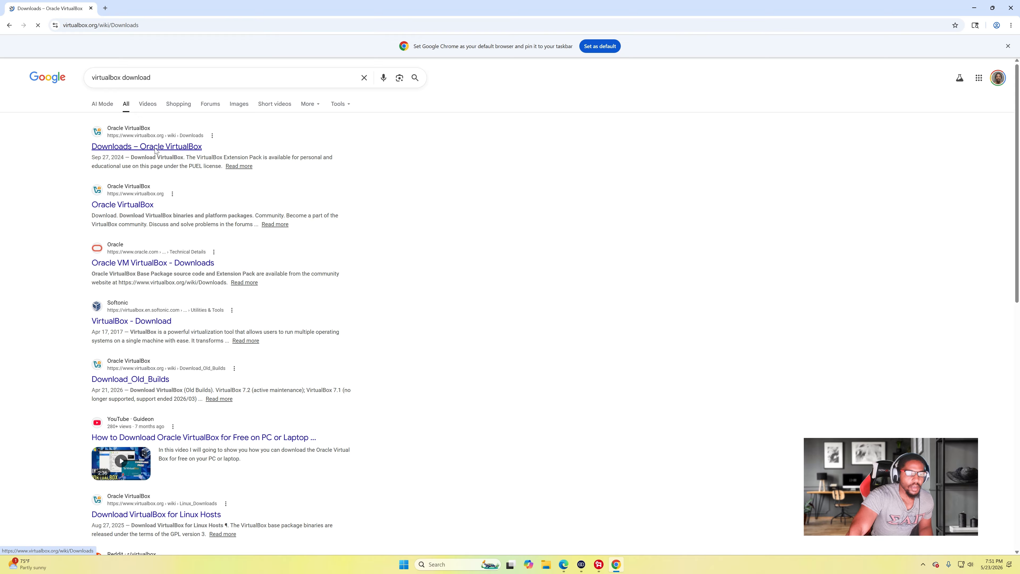
# - Download the VirtualBox 7.2.8 Windows hosts installer, confirm its progress, and start a new tab
pyautogui.scroll(-1, 241, 333)
pyautogui.scroll(-2, 257, 238)
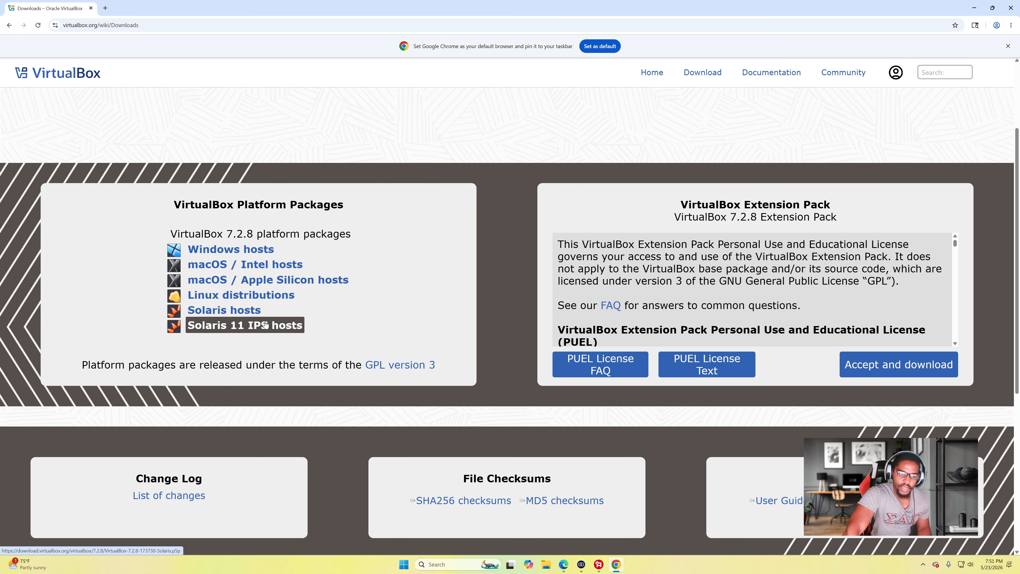
pyautogui.scroll(-1, 345, 270)
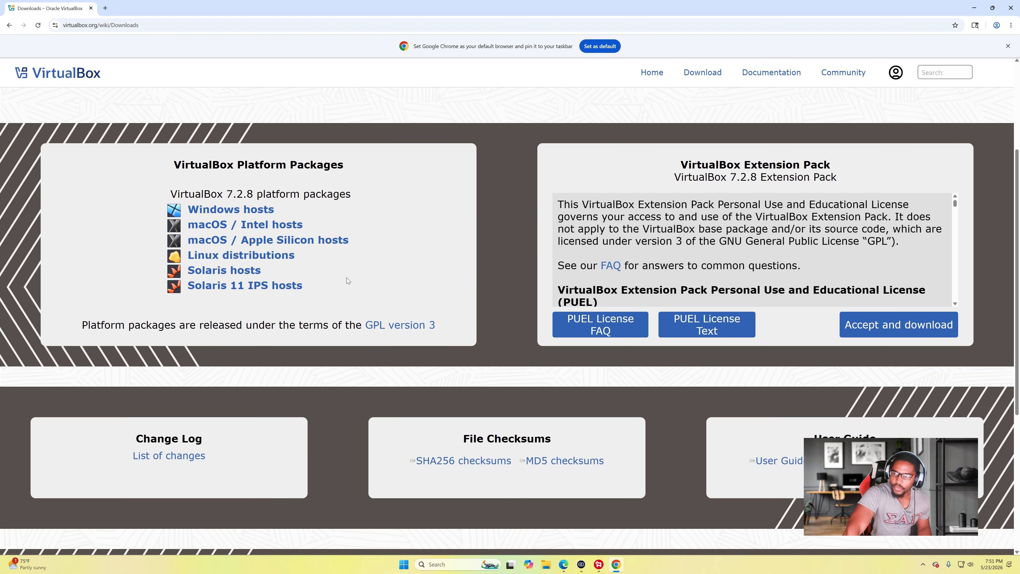
pyautogui.scroll(2, 348, 280)
pyautogui.click(249, 295)
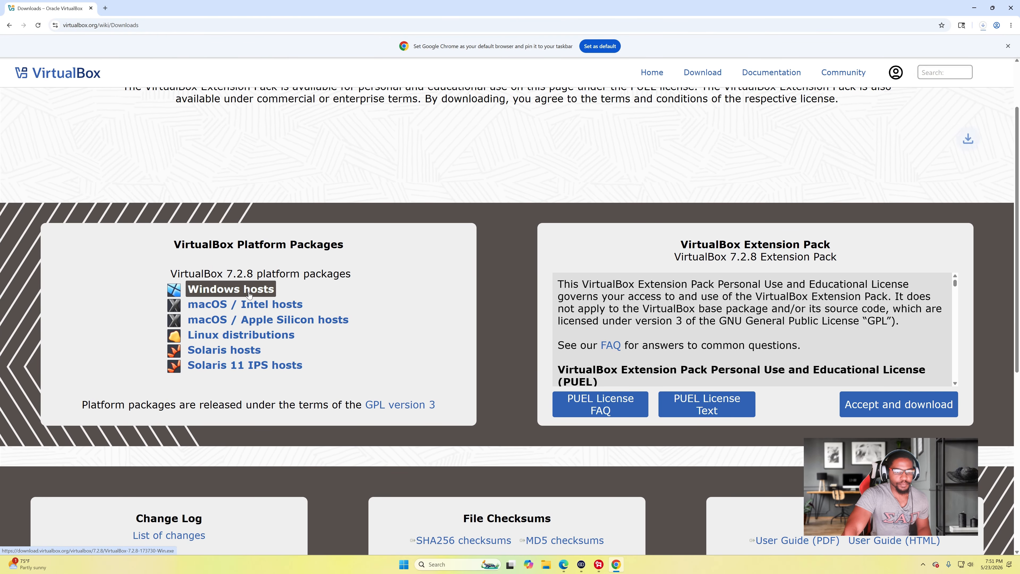
pyautogui.click(982, 26)
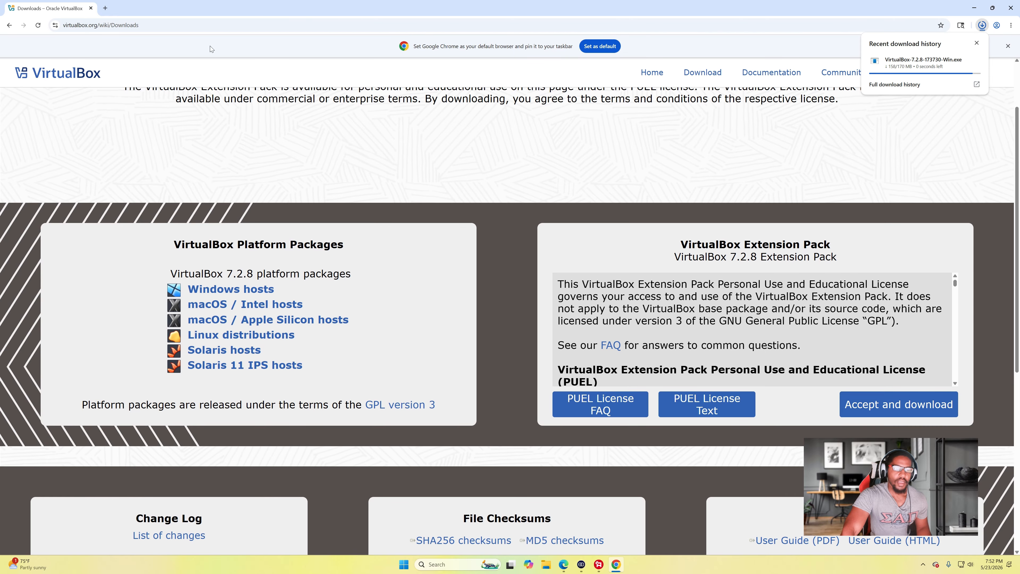
pyautogui.click(104, 9)
pyautogui.click(120, 28)
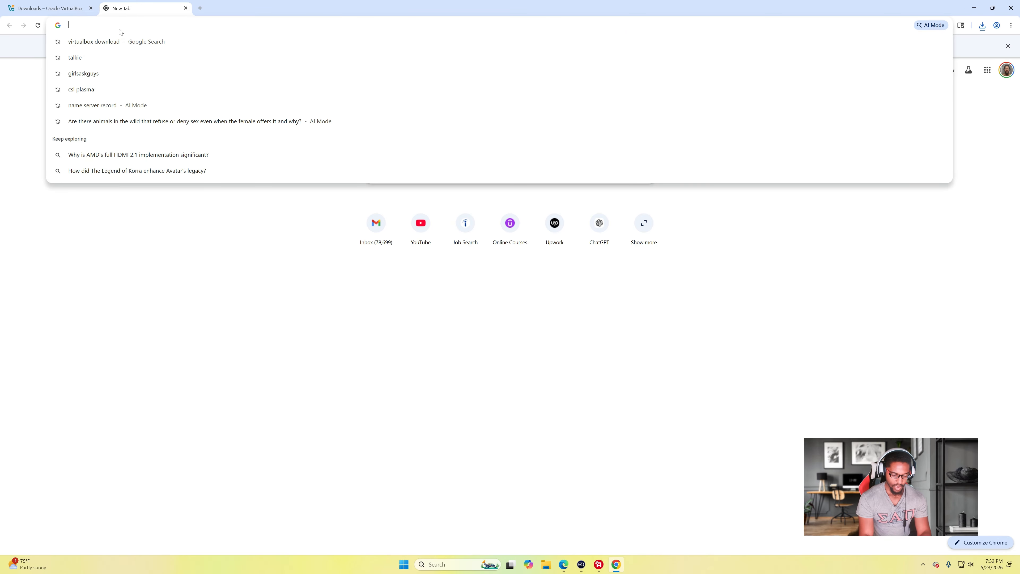
# - Search 'Windows Server 2025 ISO download' and open the Evaluation Center's ISO registration form
pyautogui.write('Windows')
pyautogui.write(' server')
pyautogui.write(' 220')
pyautogui.press('BackSpace')
pyautogui.press('BackSpace')
pyautogui.write('0')
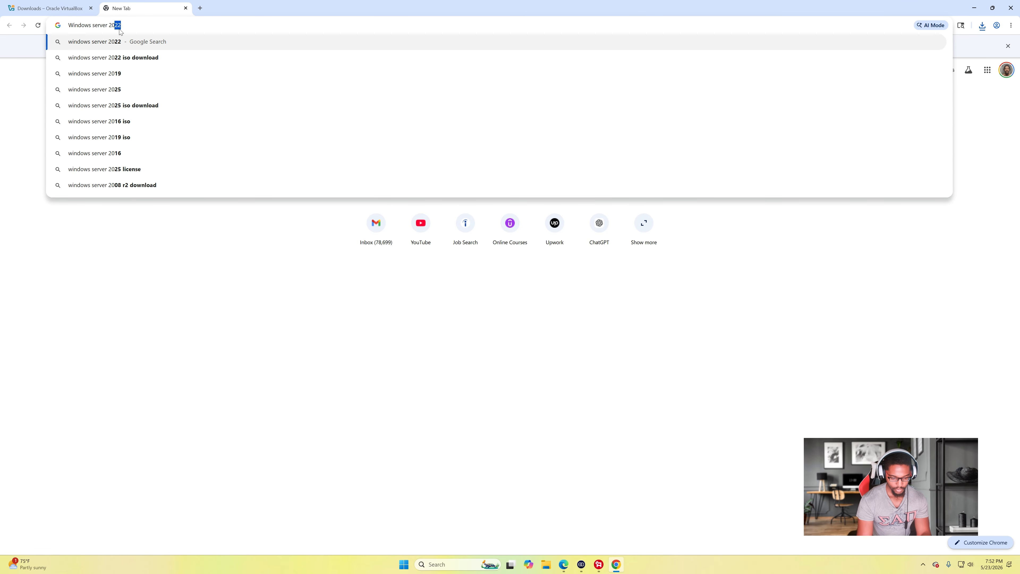
pyautogui.write('25')
pyautogui.press('Down')
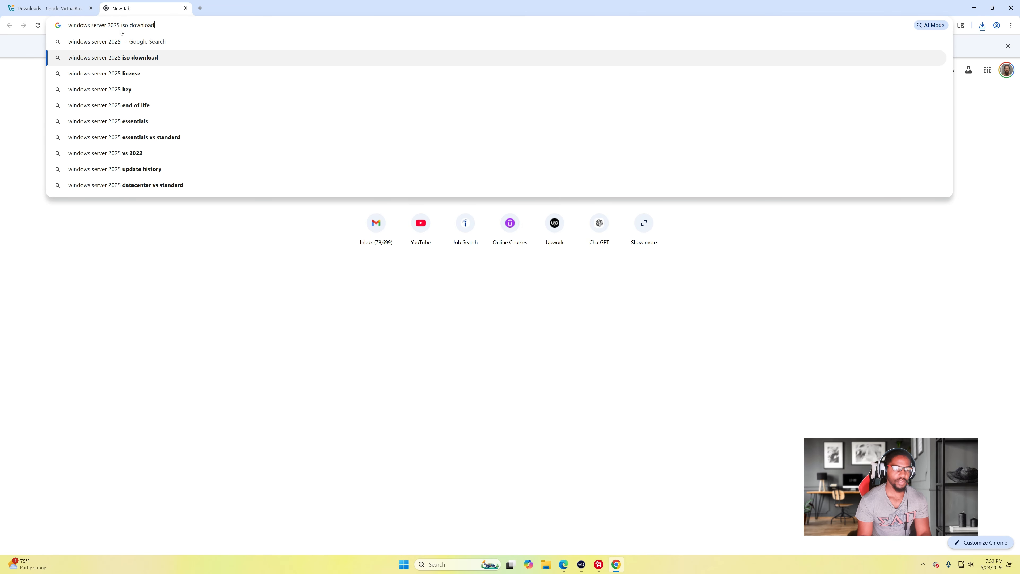
pyautogui.press('Return')
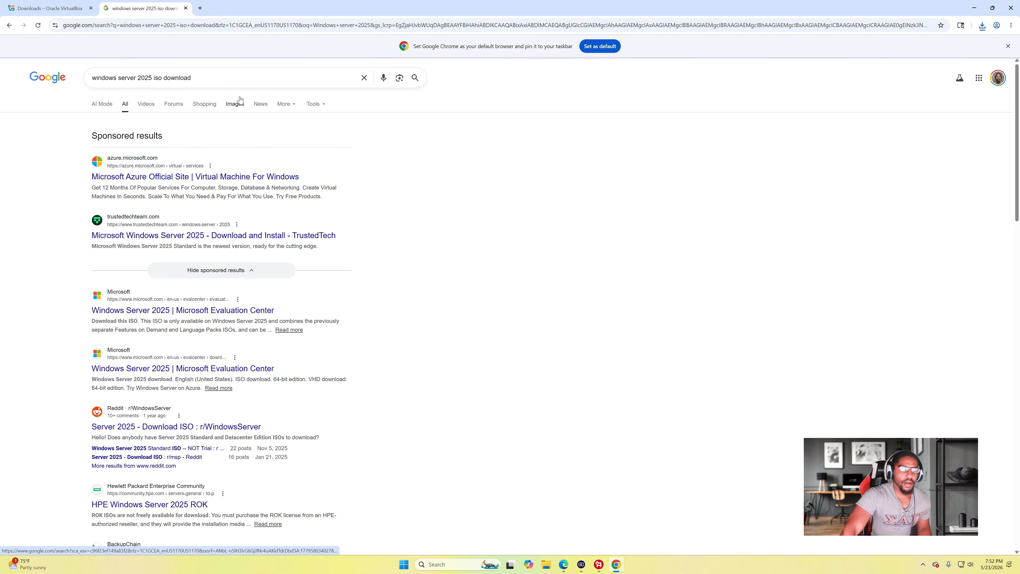
pyautogui.click(259, 311)
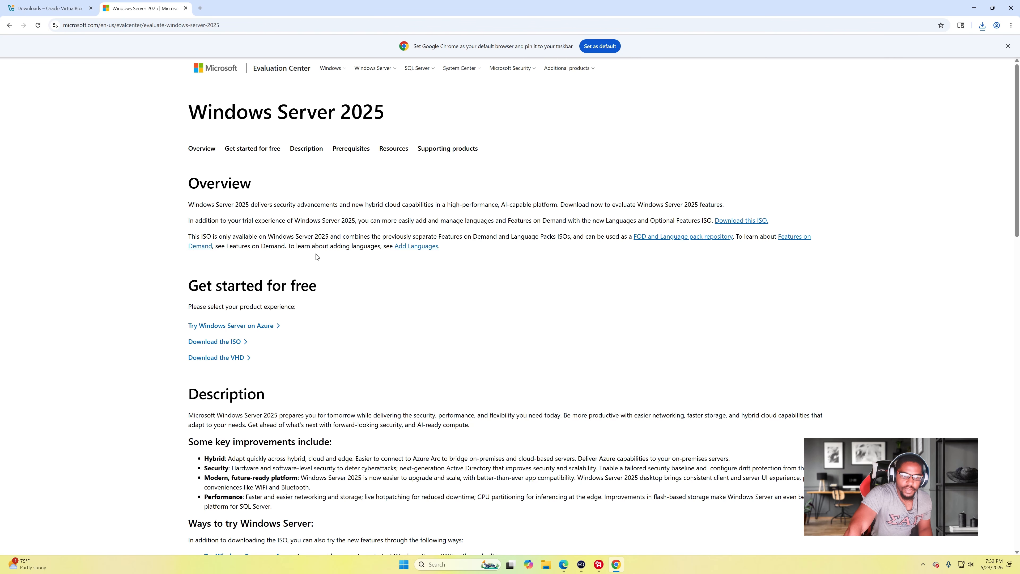
pyautogui.click(239, 342)
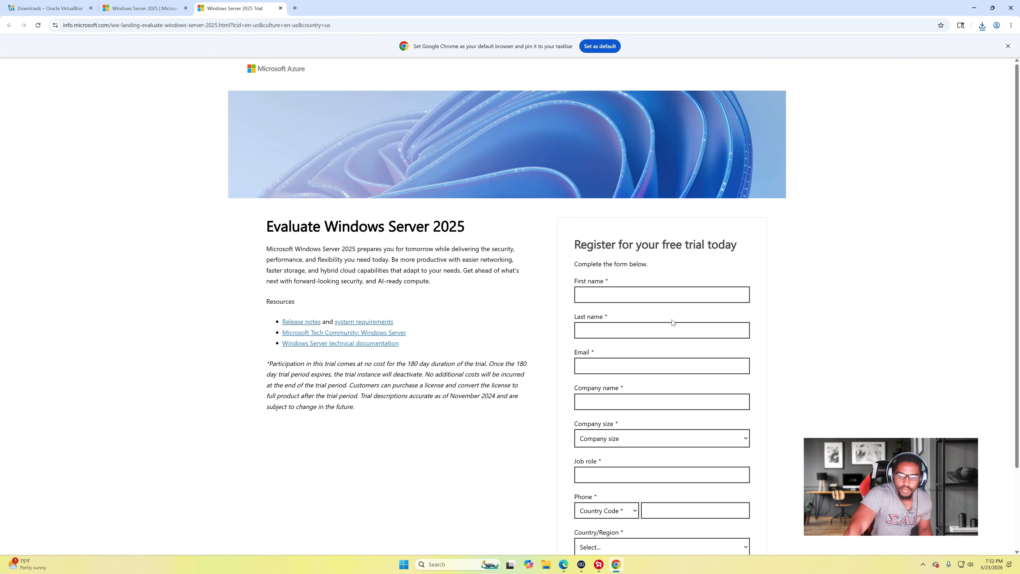
# - Fill in the registrant's first name, last name, e-mail address, and company name 'N/A'
pyautogui.scroll(-2, 672, 323)
pyautogui.scroll(2, 641, 410)
pyautogui.scroll(-1, 535, 394)
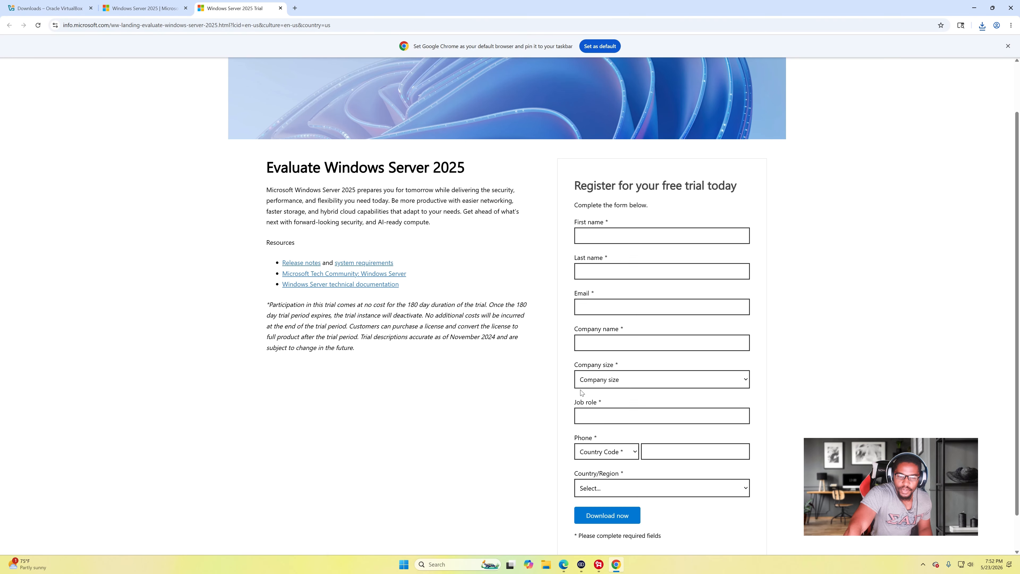
pyautogui.click(589, 236)
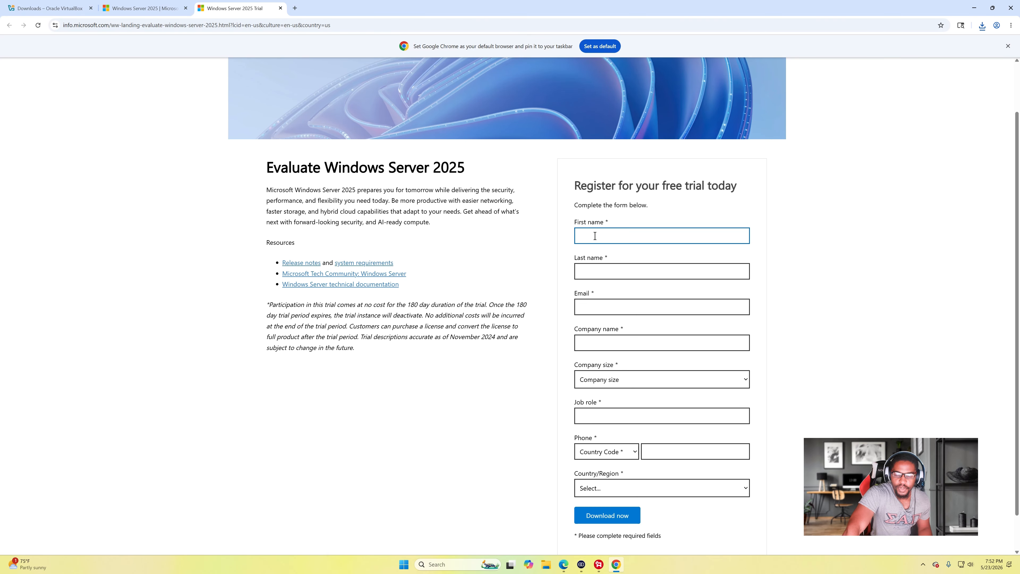
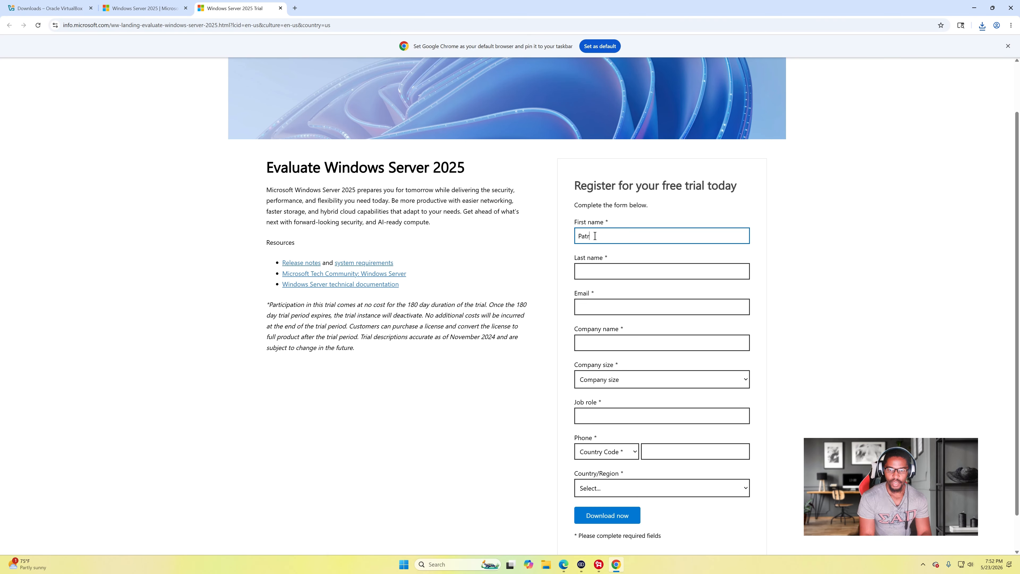
pyautogui.click(588, 271)
pyautogui.click(595, 302)
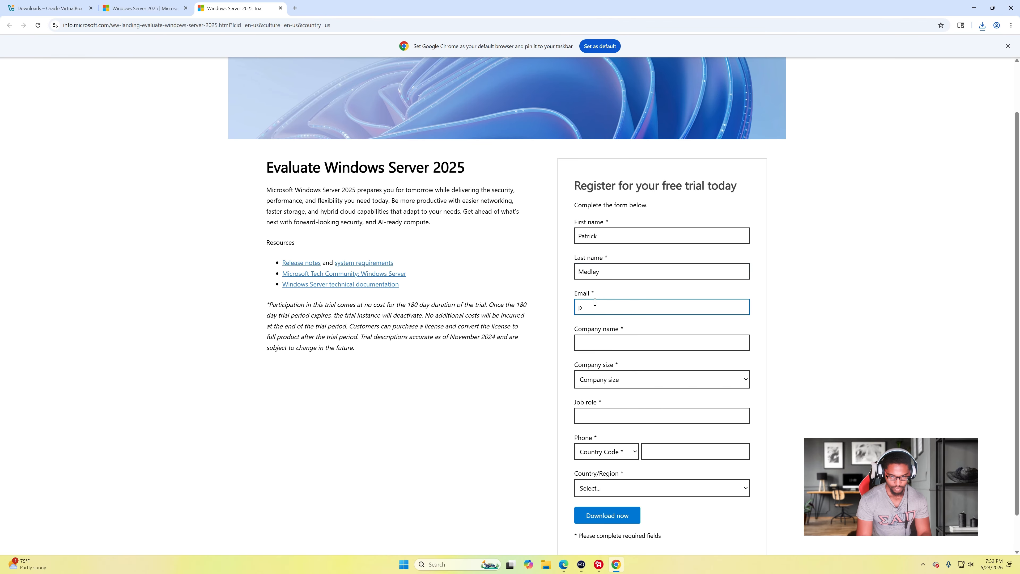
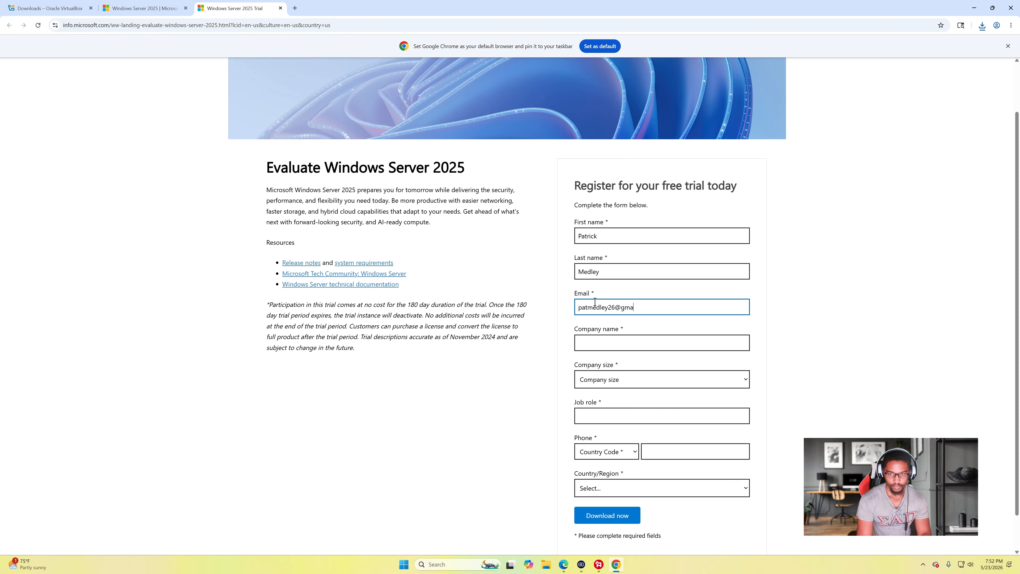
pyautogui.click(593, 338)
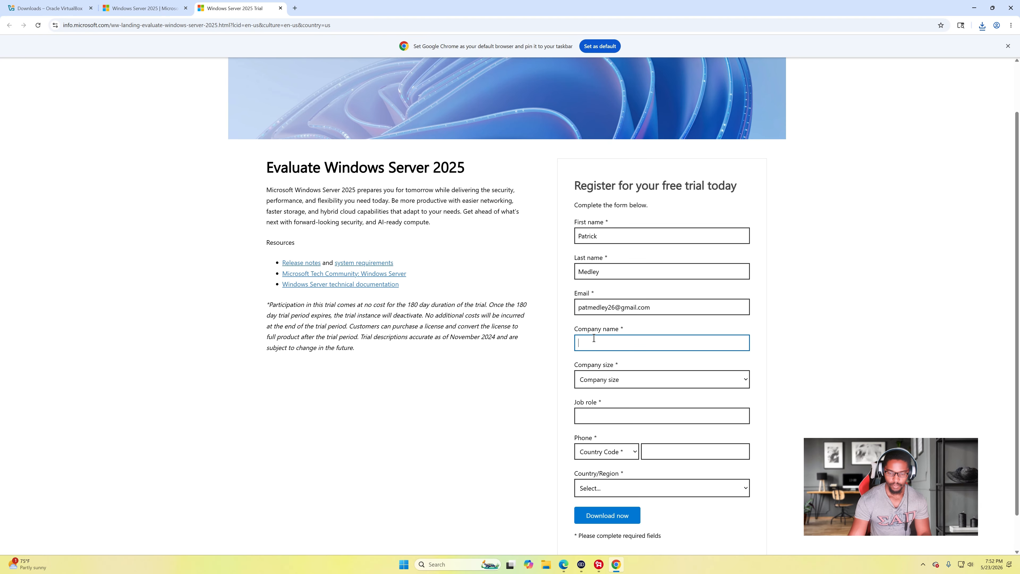
pyautogui.write('N/A')
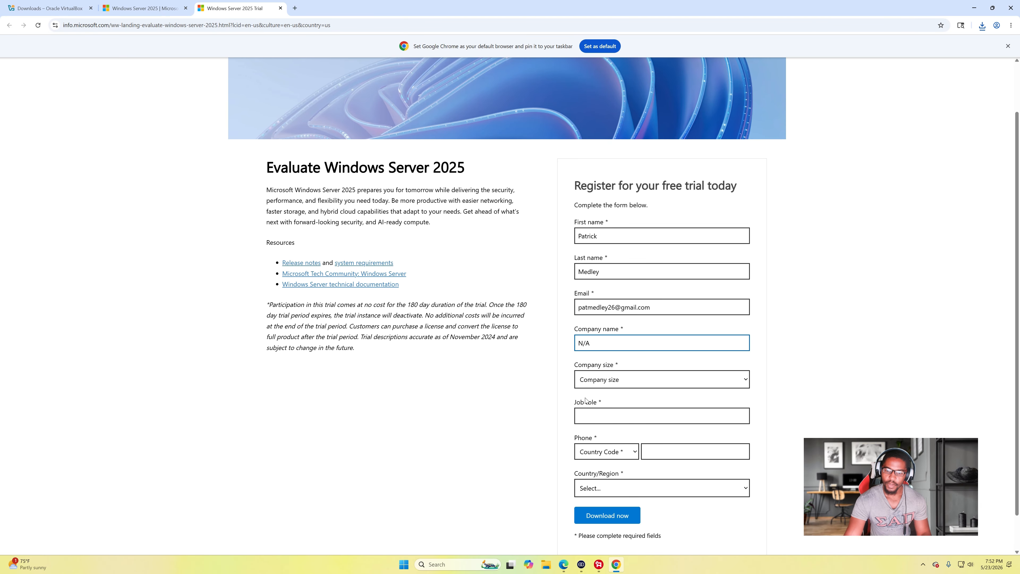
# - Set company size 1, job role 'n/a', and the phone number with United States +1 code
pyautogui.press('Tab')
pyautogui.hotkey('alt', 'Down')
pyautogui.press('Down')
pyautogui.press('Return')
pyautogui.click(614, 416)
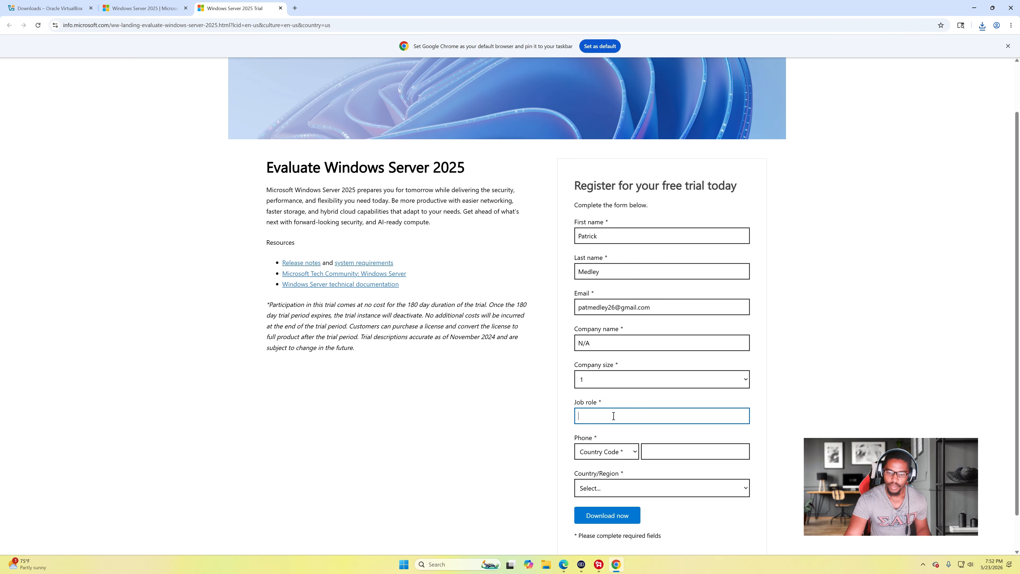
pyautogui.write('n/a')
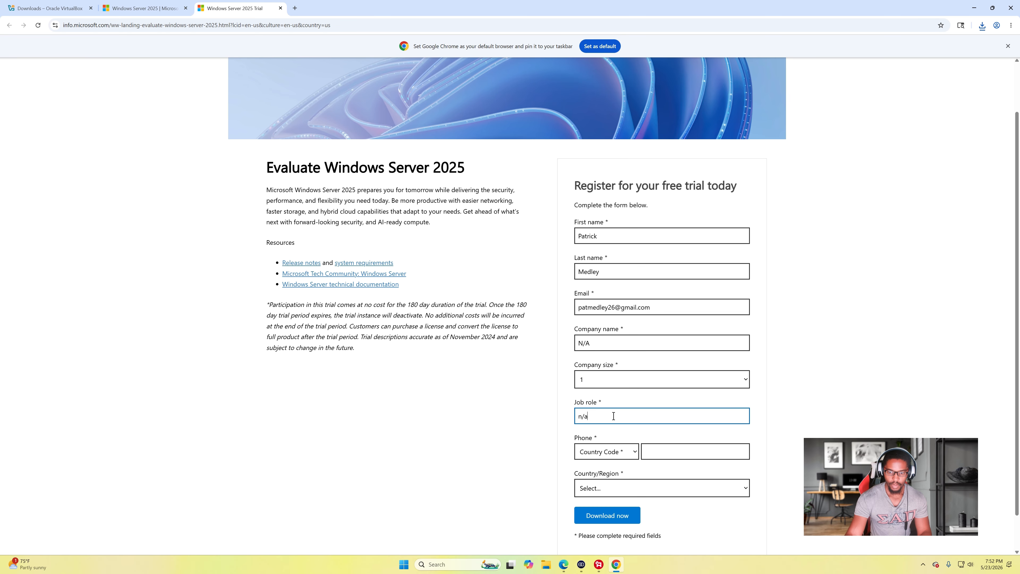
pyautogui.scroll(-1, 614, 446)
pyautogui.click(633, 411)
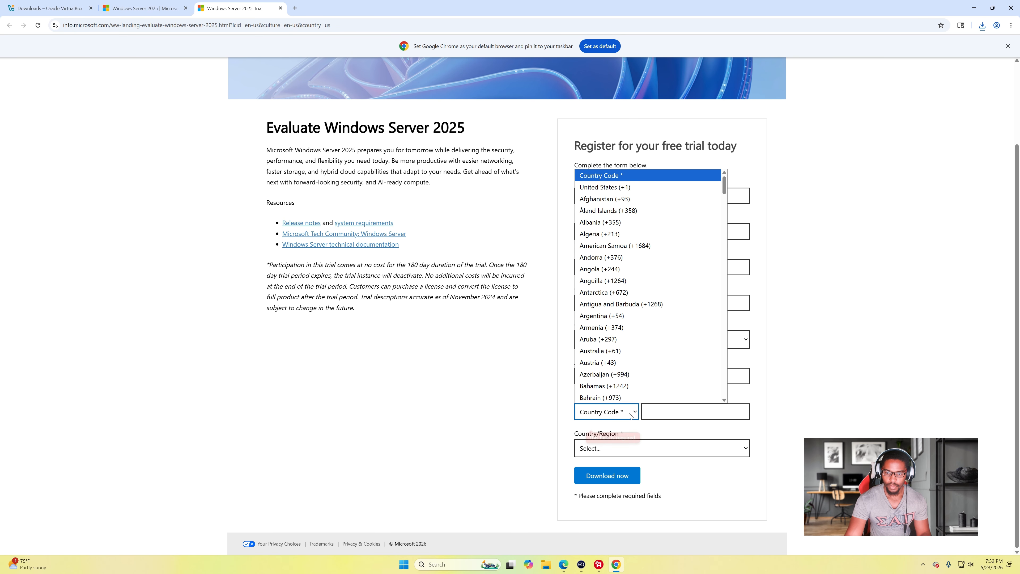
pyautogui.click(648, 186)
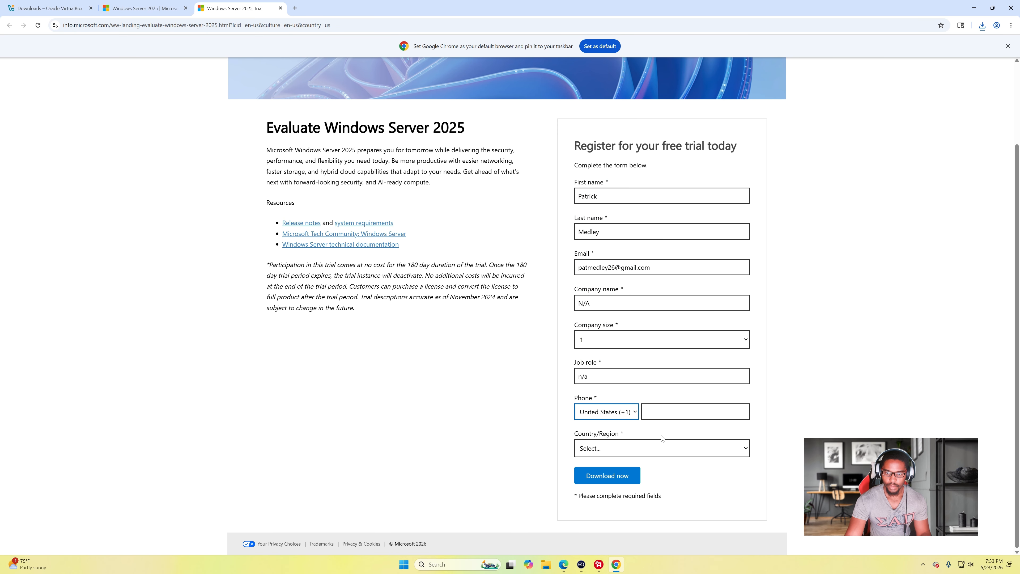
pyautogui.click(665, 408)
pyautogui.write('76222192')
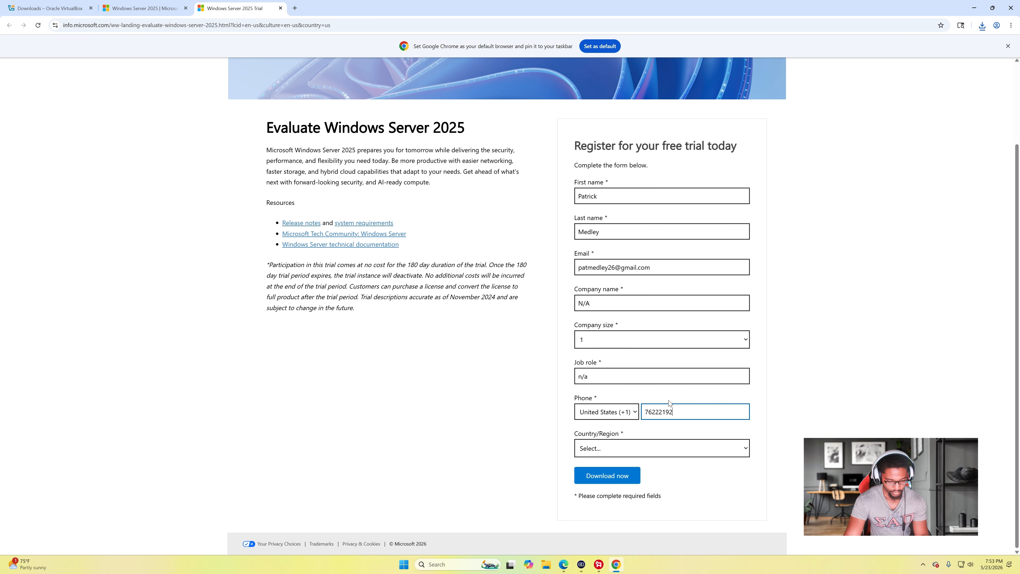
# - Set Country/Region to United States and submit the form with Download now
pyautogui.click(645, 449)
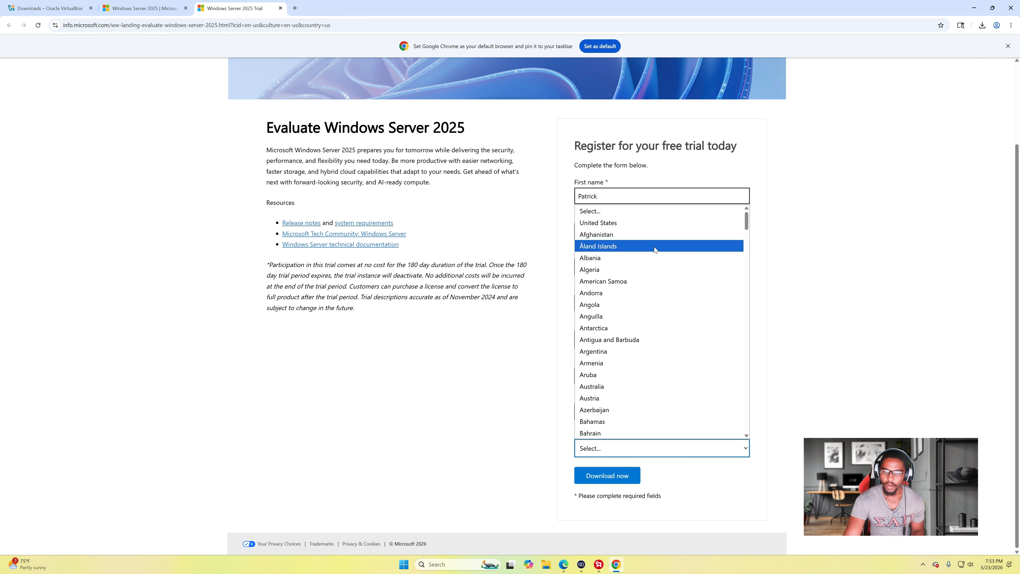
pyautogui.click(650, 222)
pyautogui.scroll(-2, 649, 508)
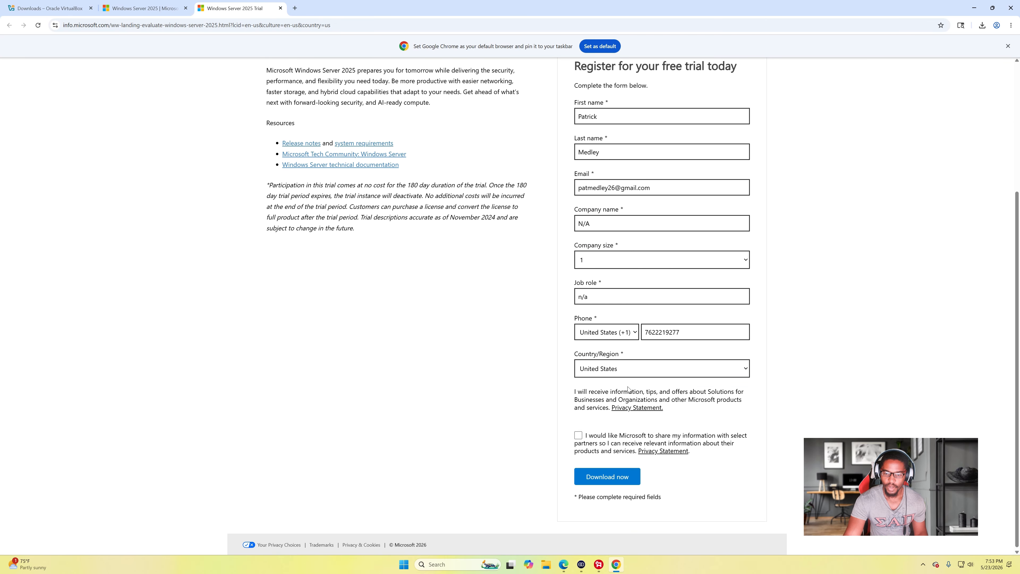
pyautogui.scroll(1, 628, 389)
pyautogui.scroll(-1, 641, 399)
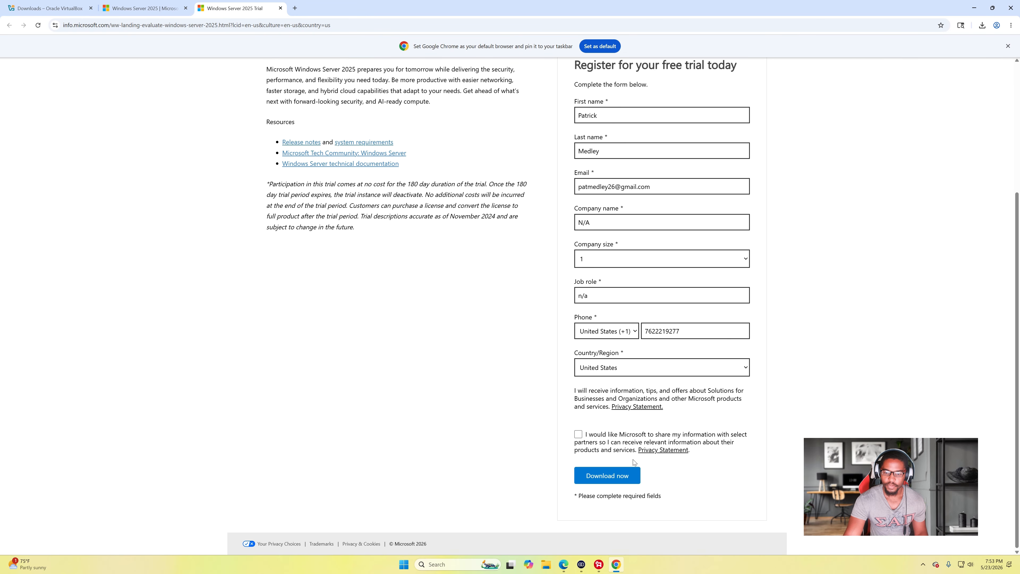
pyautogui.click(623, 481)
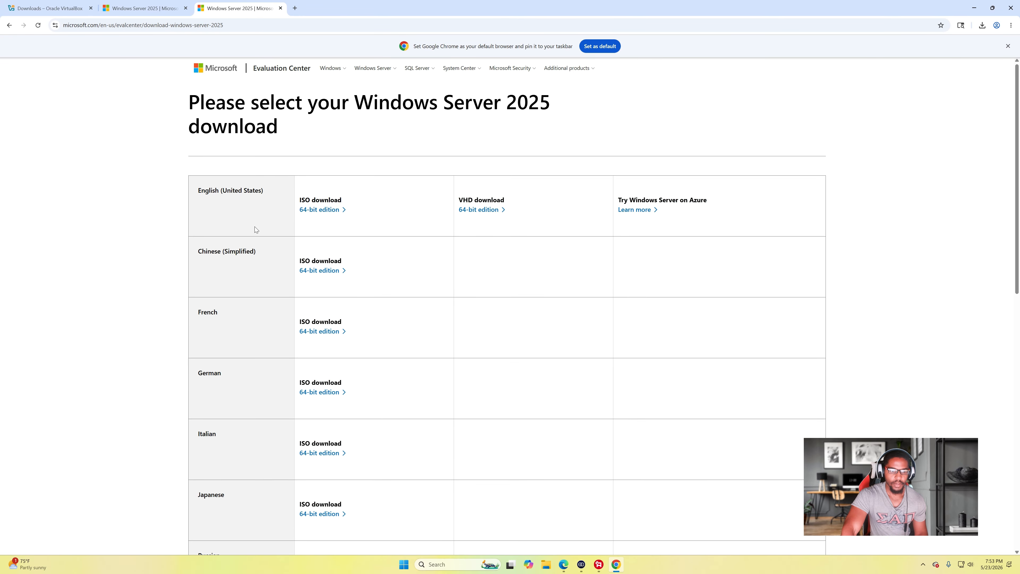
# - Download the English 64-bit Windows Server 2025 ISO, then open the Windows products menu on the overview tab
pyautogui.scroll(-4, 360, 455)
pyautogui.scroll(4, 333, 281)
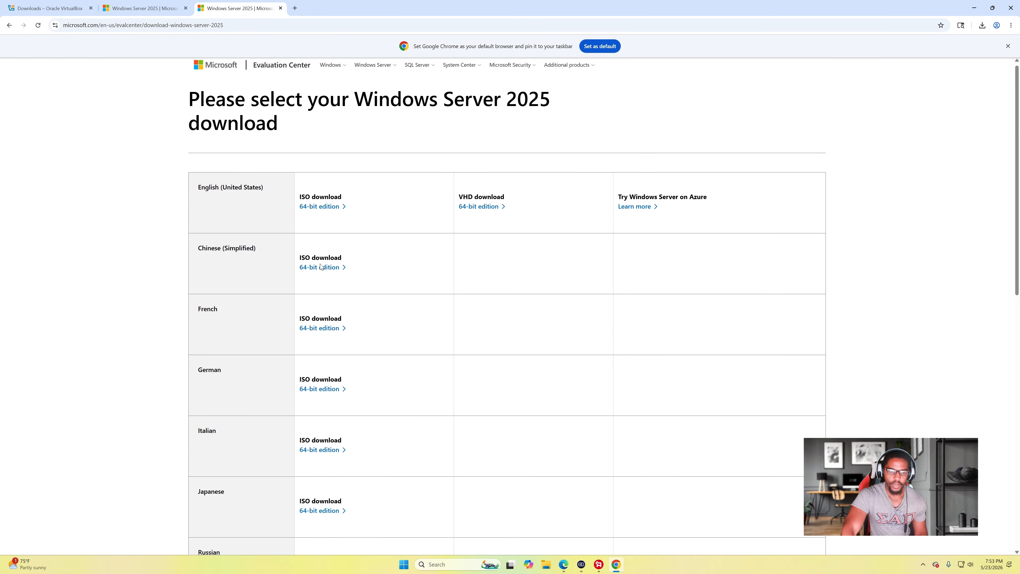
pyautogui.click(329, 212)
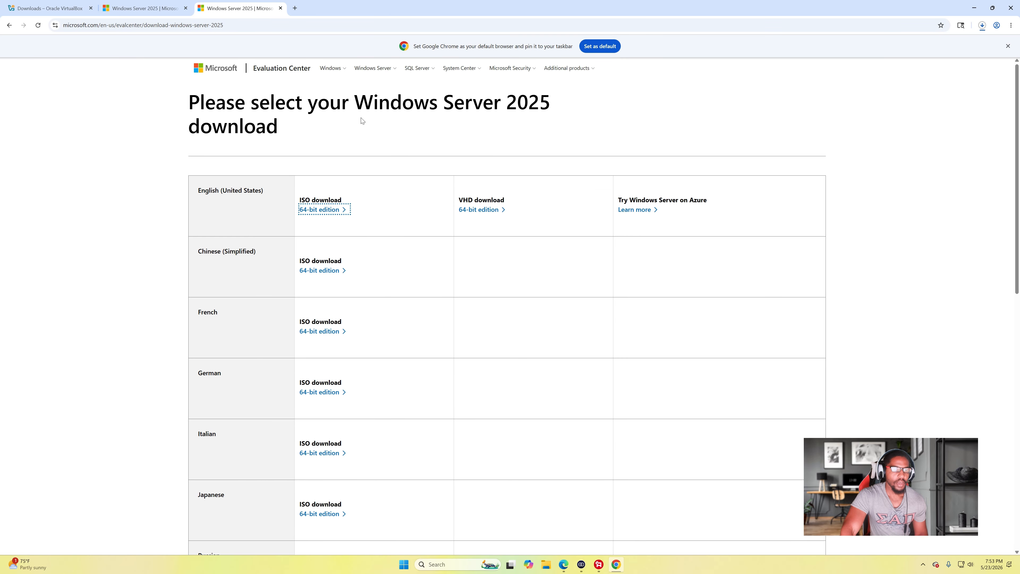
pyautogui.click(169, 8)
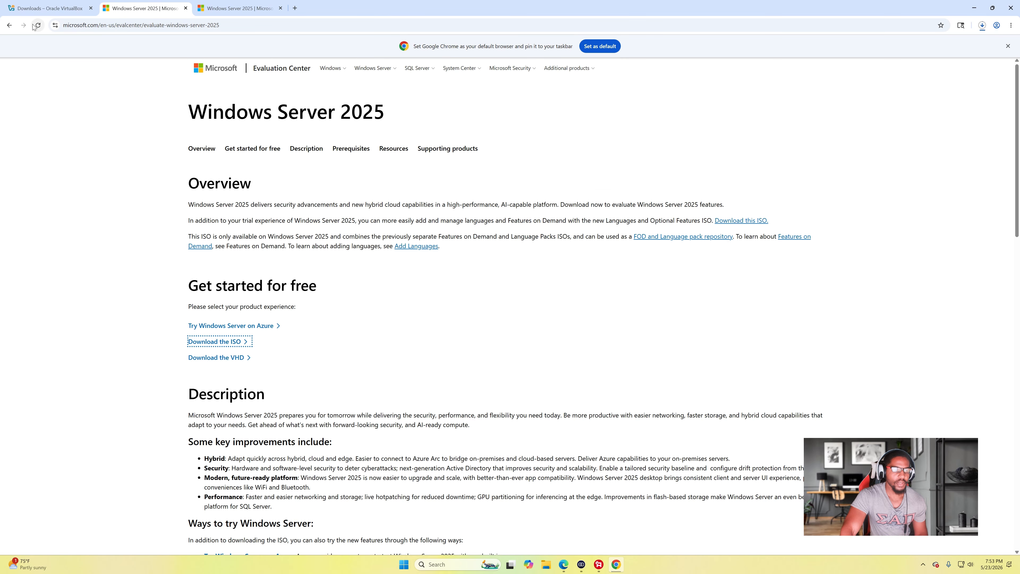
pyautogui.click(326, 68)
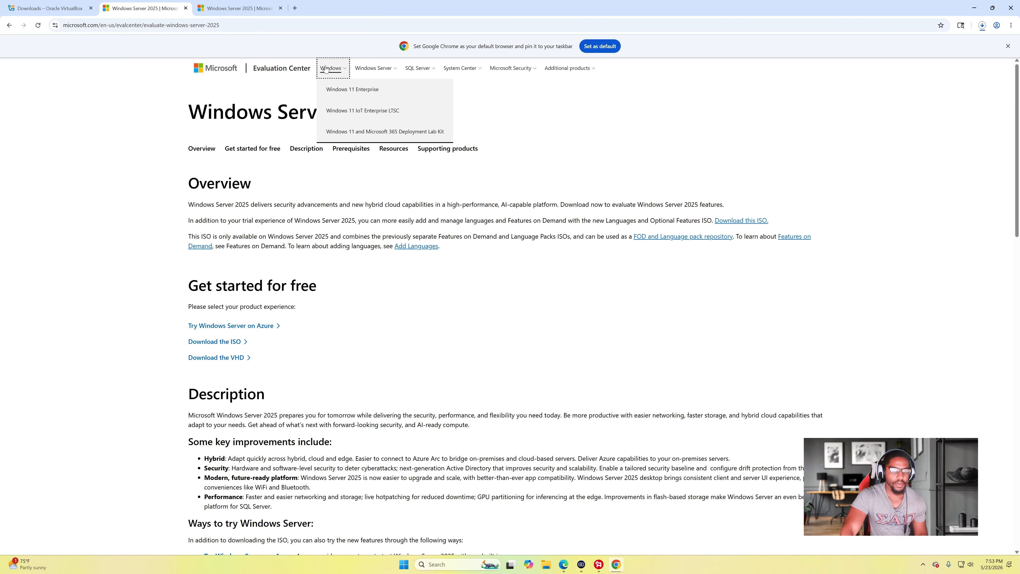
# - Go to the Windows 11 Enterprise evaluation page and open its ISO registration form
pyautogui.click(350, 92)
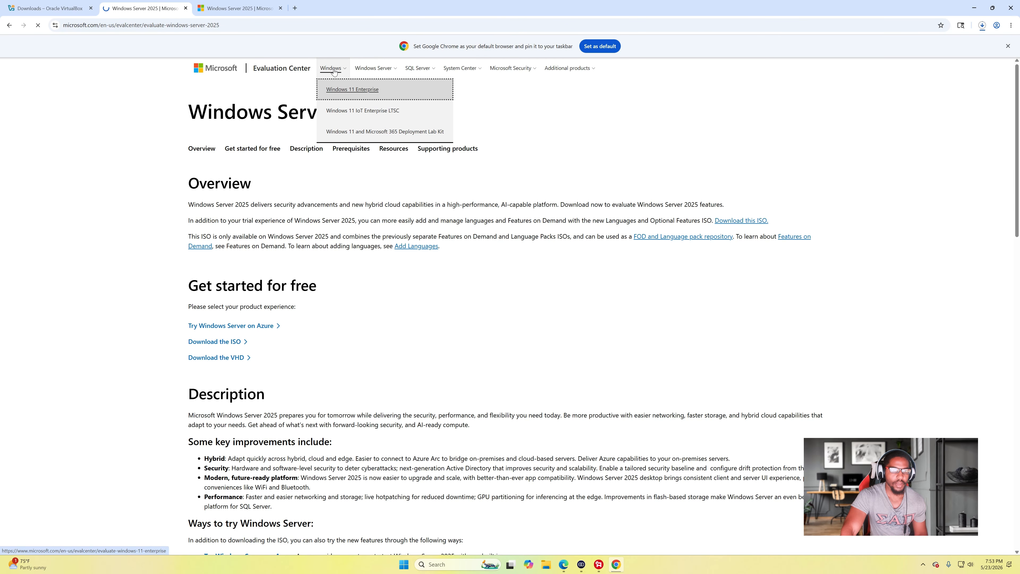
pyautogui.scroll(-1, 297, 281)
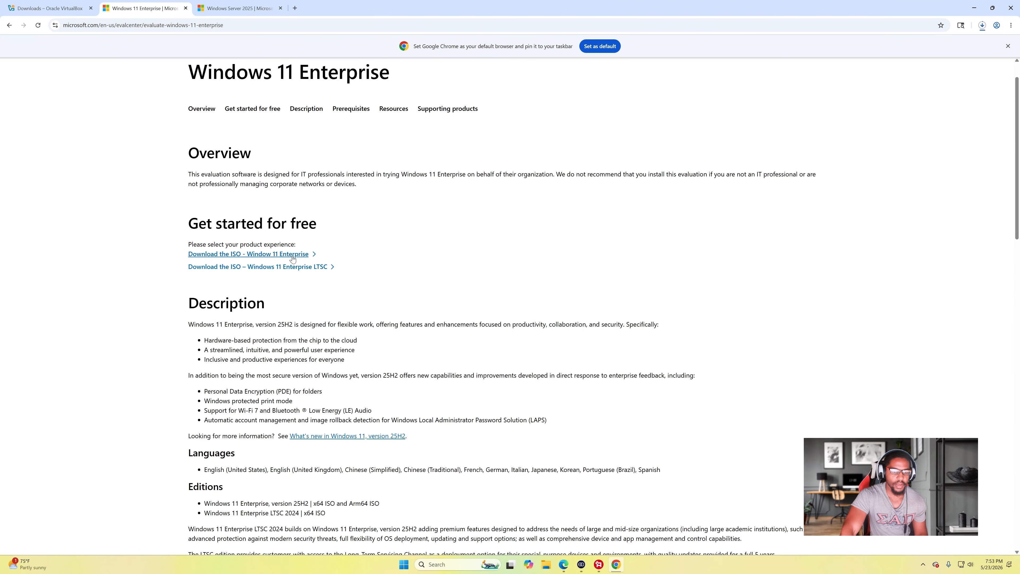
pyautogui.click(293, 261)
pyautogui.scroll(-1, 604, 247)
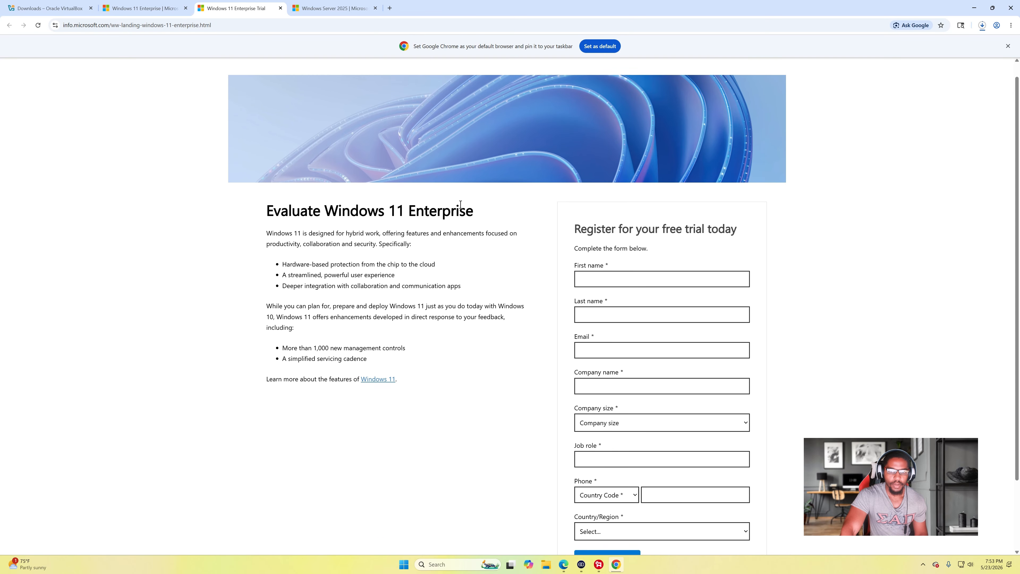
# - Autofill name, e-mail, company 'N/A', company size 1 and job role, and enter the phone number
pyautogui.click(604, 253)
pyautogui.click(629, 275)
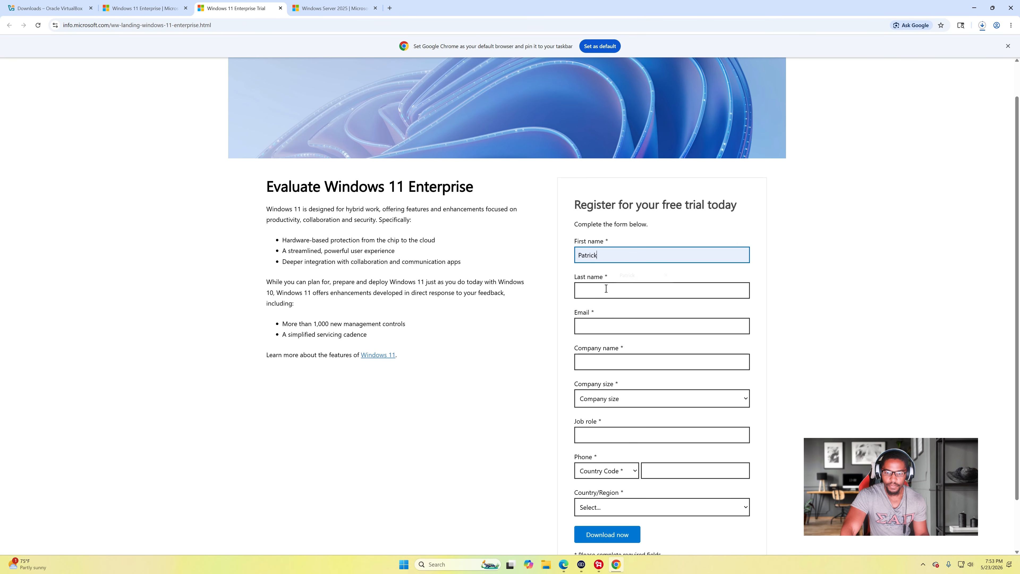
pyautogui.click(618, 291)
pyautogui.click(618, 310)
pyautogui.click(599, 326)
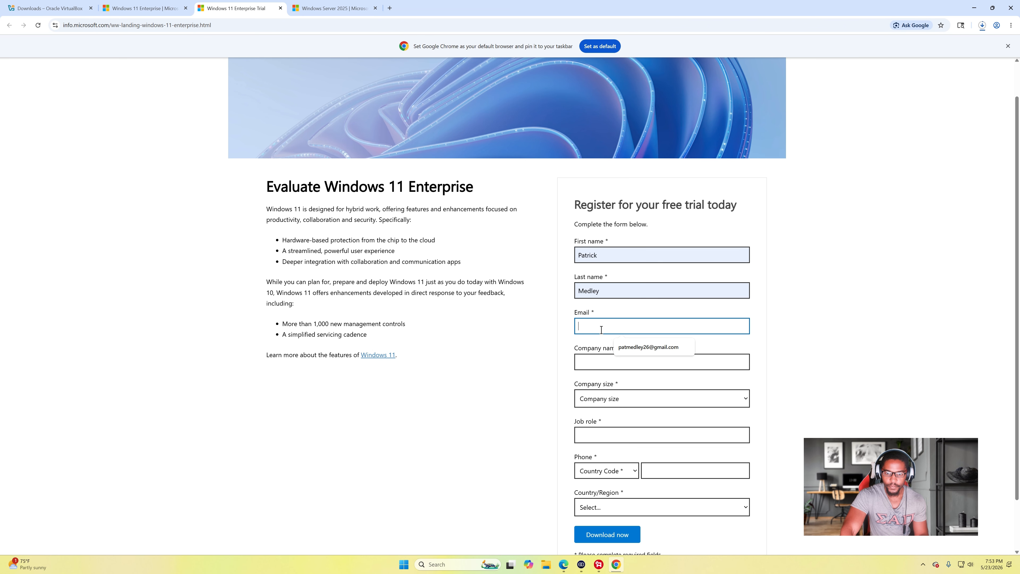
pyautogui.click(636, 349)
pyautogui.click(636, 368)
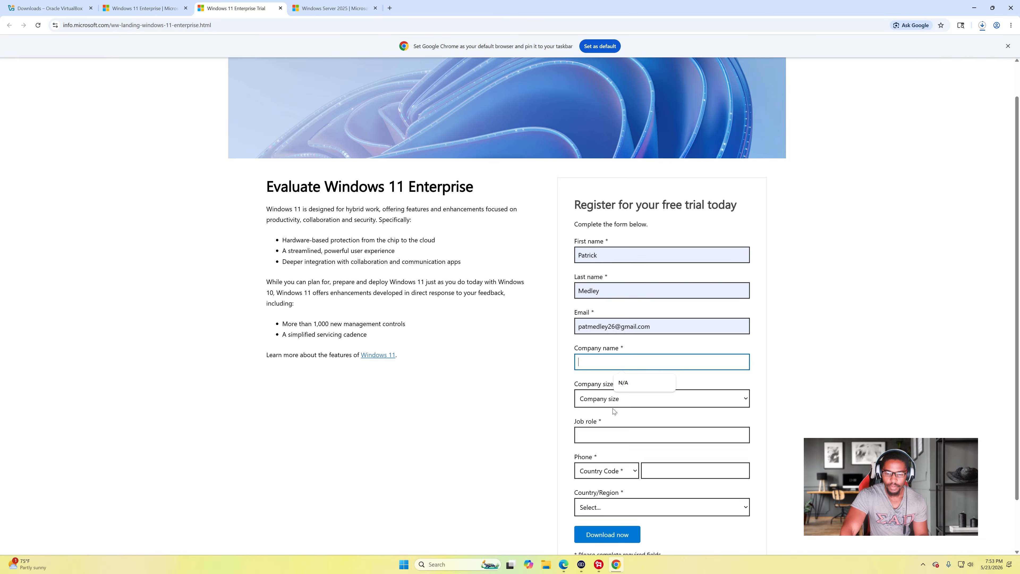
pyautogui.click(623, 381)
pyautogui.click(624, 398)
pyautogui.click(621, 427)
pyautogui.click(625, 437)
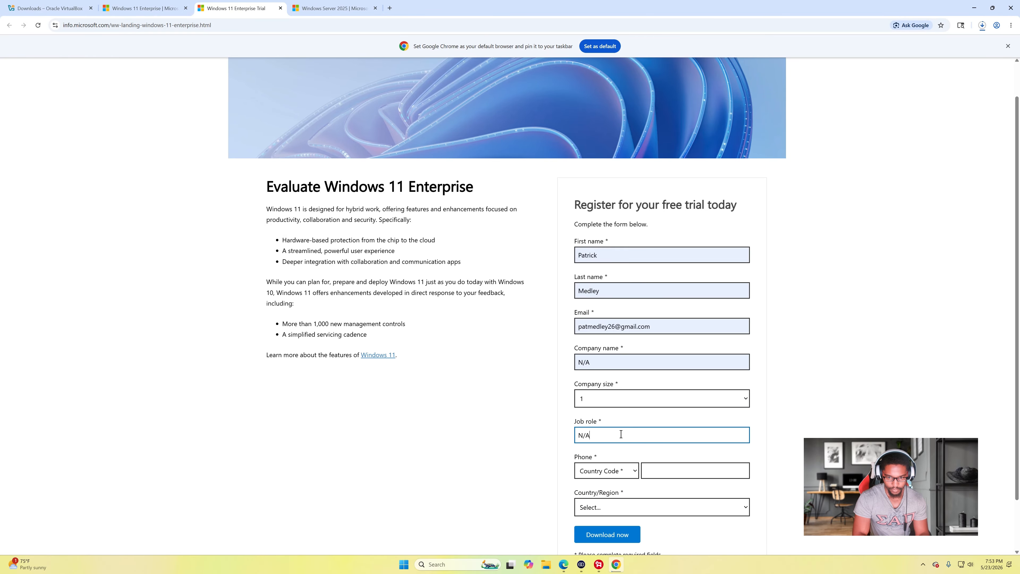
pyautogui.click(664, 469)
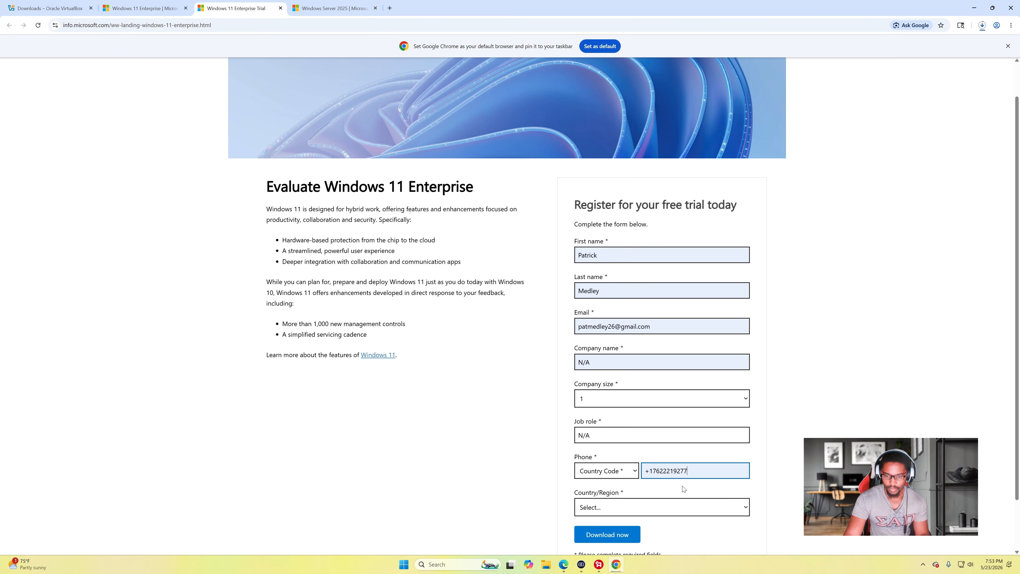
# - Set country to United States, fix the phone code to +1, submit, and pick the English (US) 64-bit ISO
pyautogui.scroll(-1, 638, 461)
pyautogui.click(638, 449)
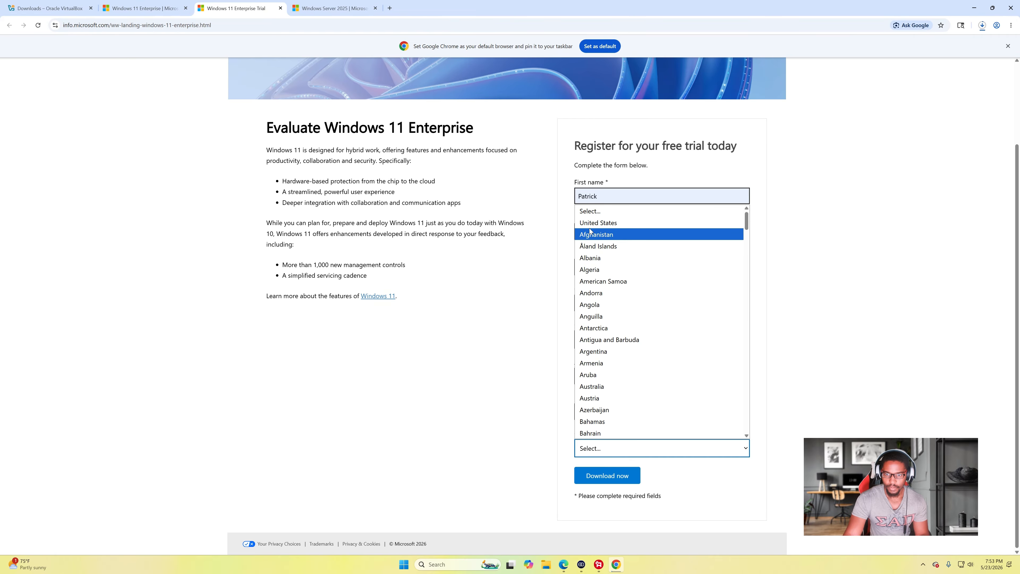
pyautogui.click(602, 222)
pyautogui.scroll(-2, 702, 378)
pyautogui.click(624, 482)
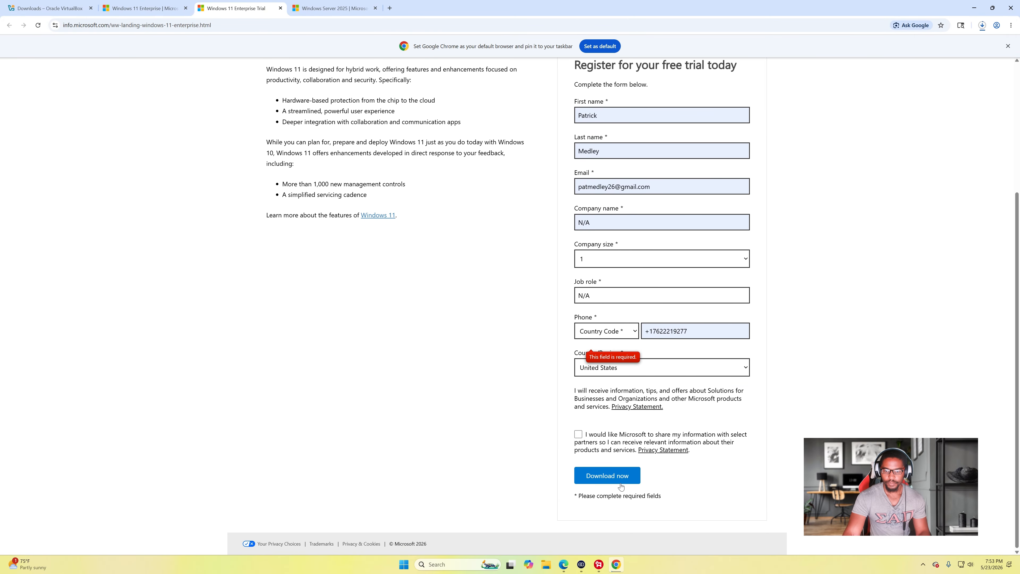
pyautogui.click(606, 331)
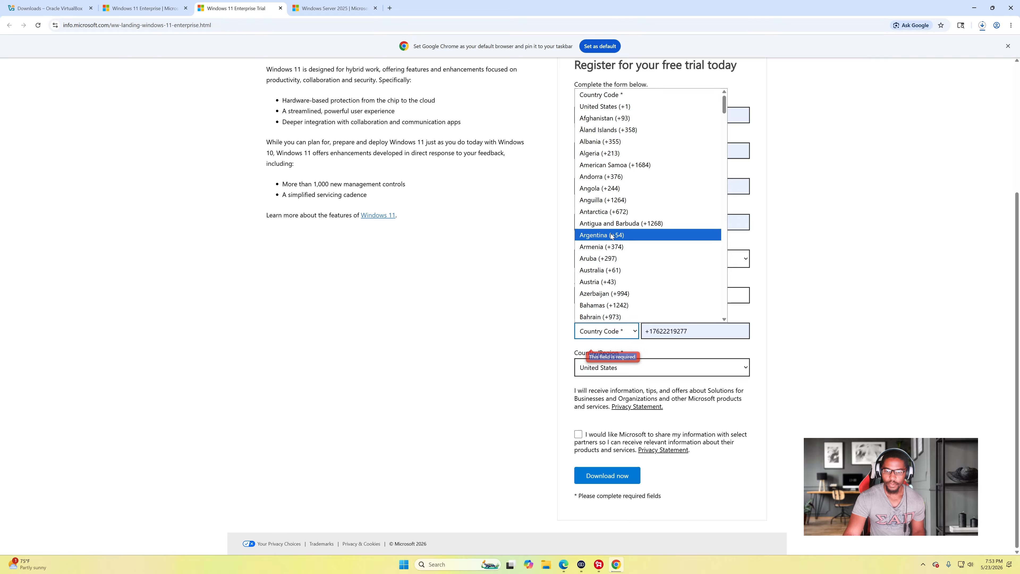
pyautogui.click(602, 107)
pyautogui.click(622, 480)
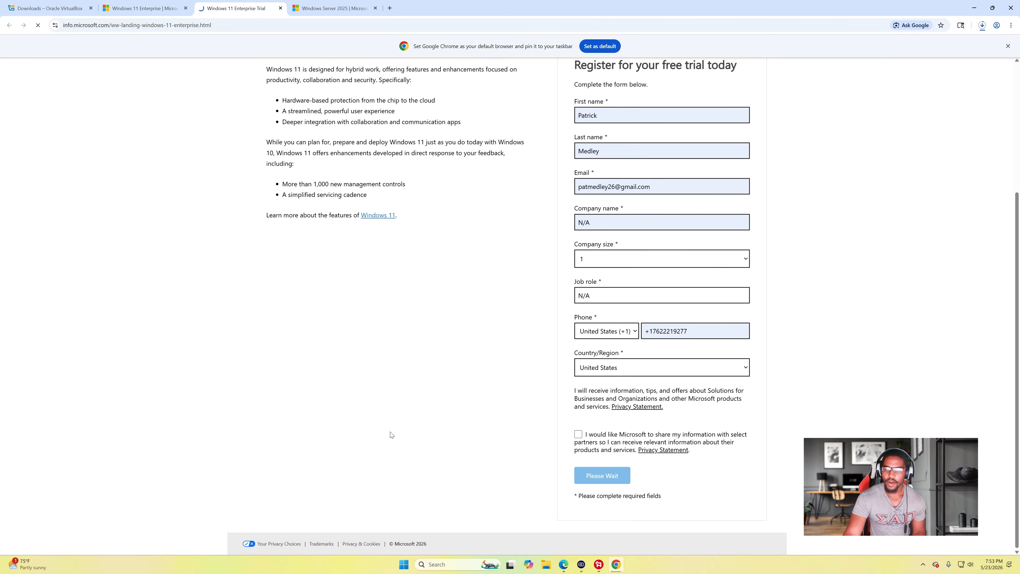
pyautogui.click(367, 211)
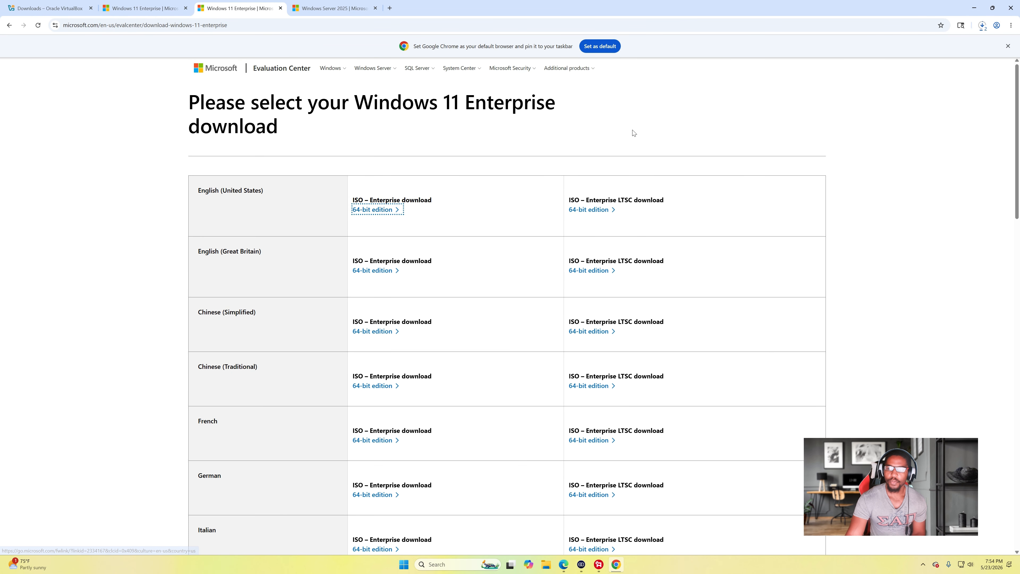
# - Check Chrome's recent downloads and return to the VirtualBox installer's Custom Setup page
pyautogui.click(981, 25)
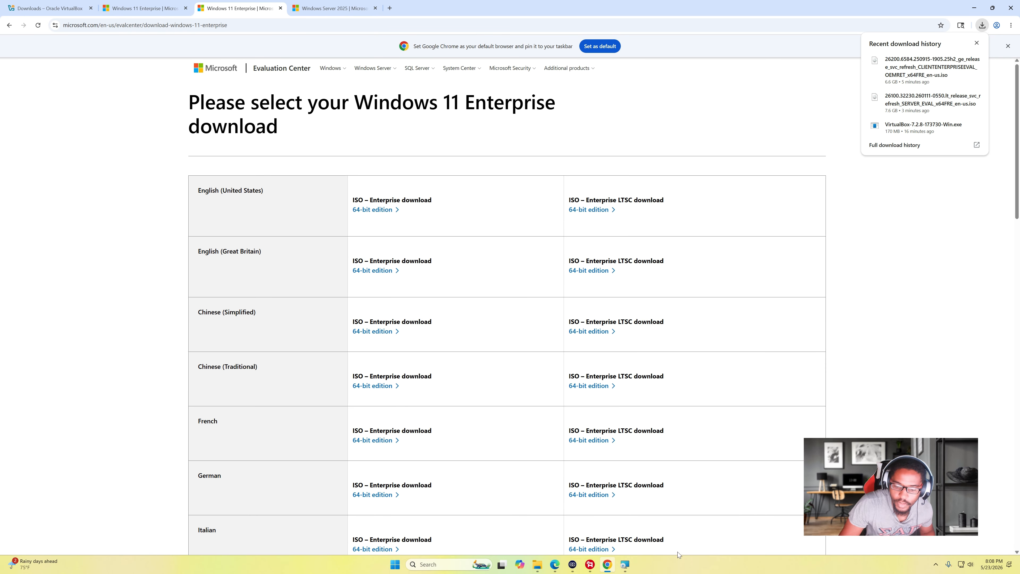
pyautogui.click(632, 564)
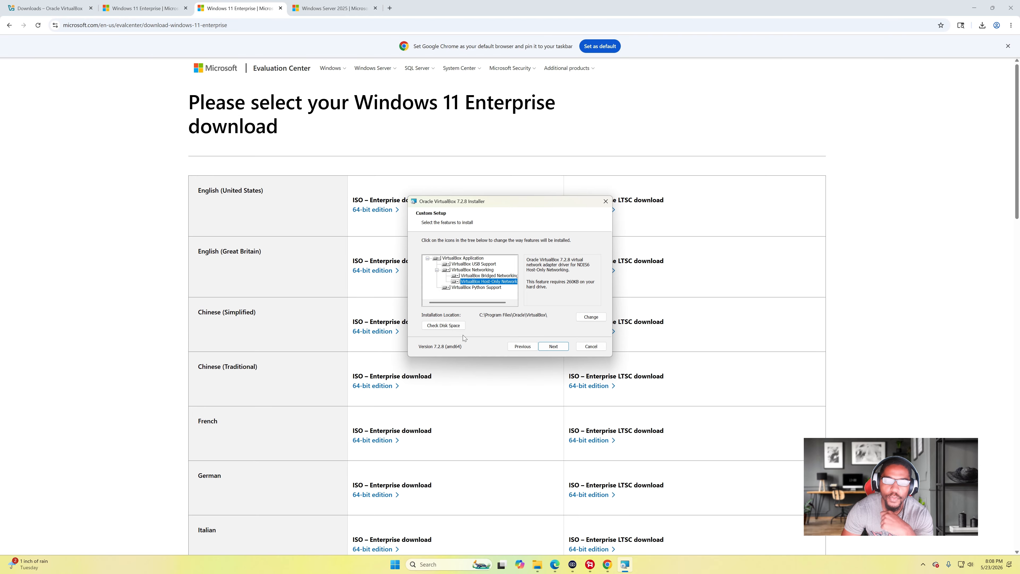
# - Review the details of the Application, USB Support, Networking and Bridged Networking features
pyautogui.click(466, 258)
pyautogui.click(471, 264)
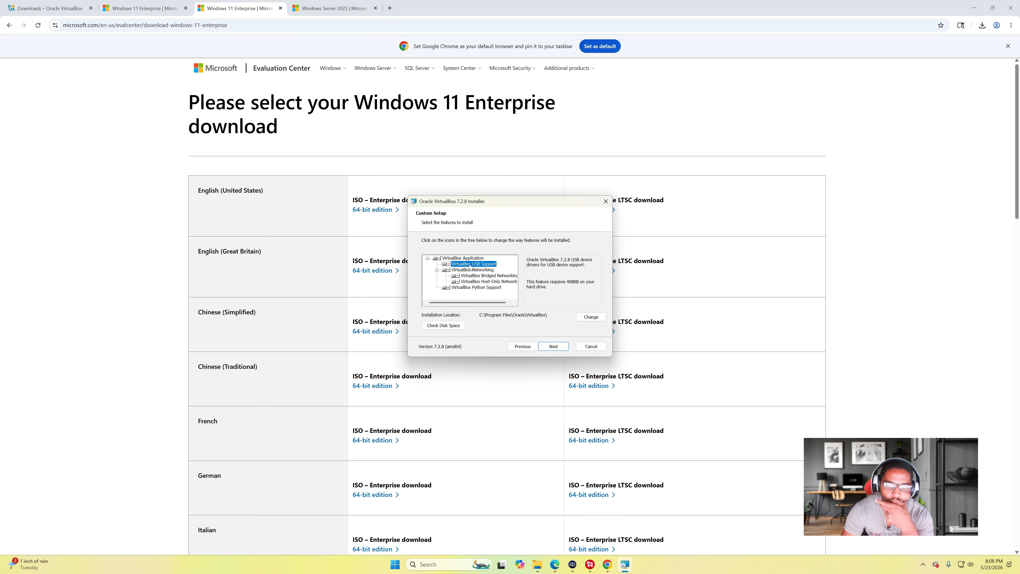
pyautogui.click(468, 257)
pyautogui.click(471, 264)
pyautogui.click(473, 269)
pyautogui.click(479, 276)
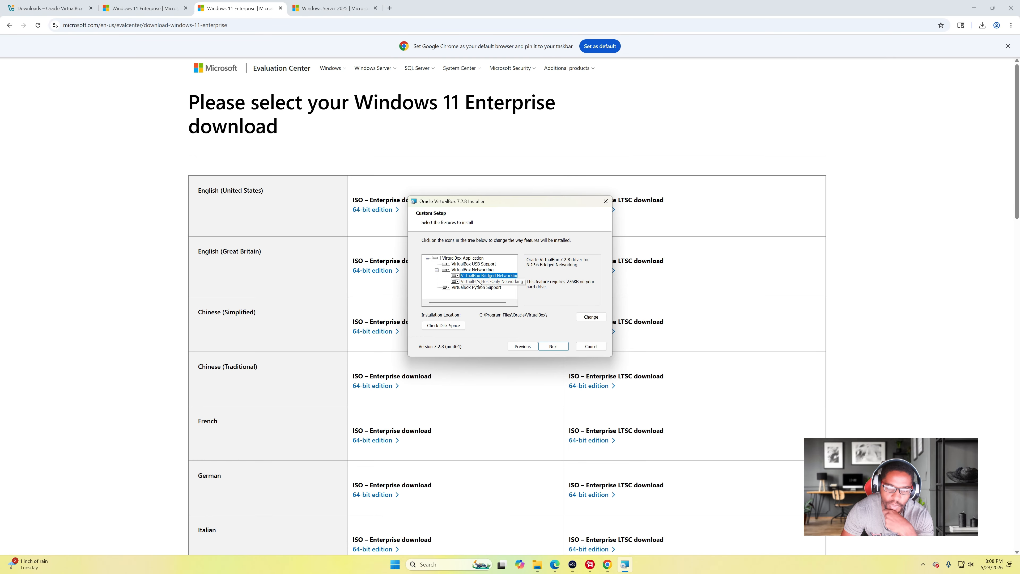
pyautogui.click(464, 258)
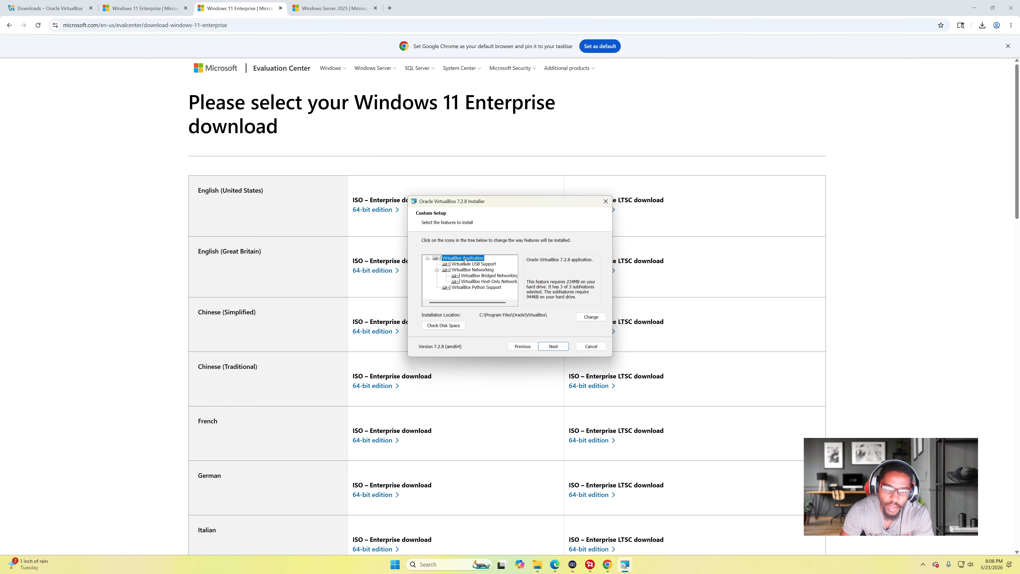
pyautogui.click(467, 265)
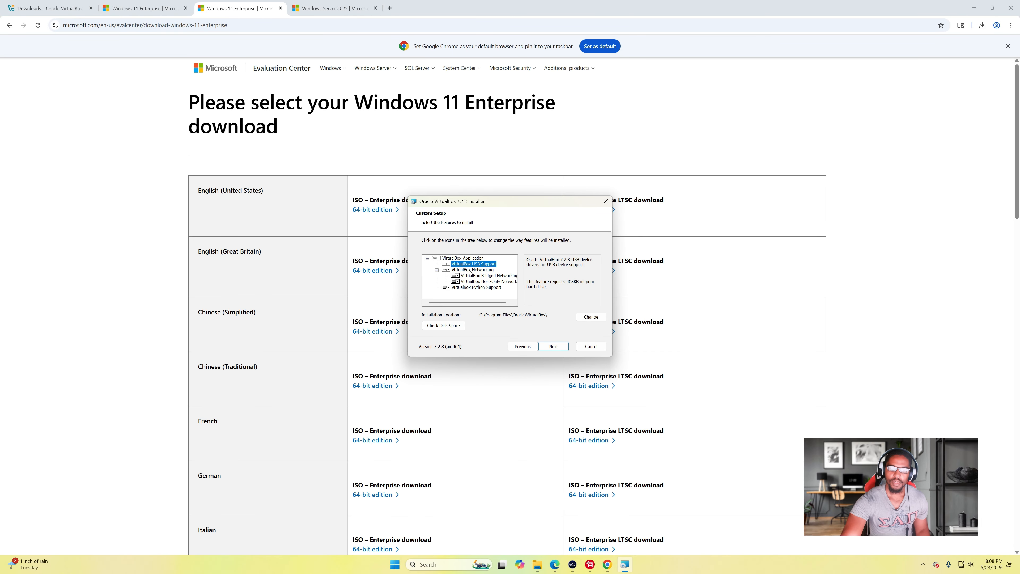
# - Set USB Support, Networking and Bridged Networking to install entirely on the local drive, then continue
pyautogui.click(447, 264)
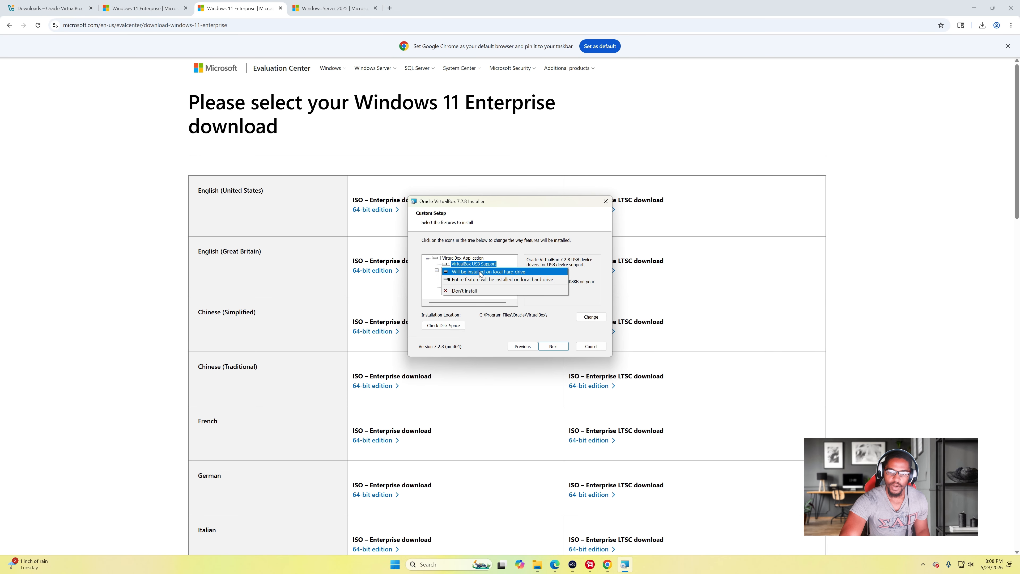
pyautogui.click(492, 281)
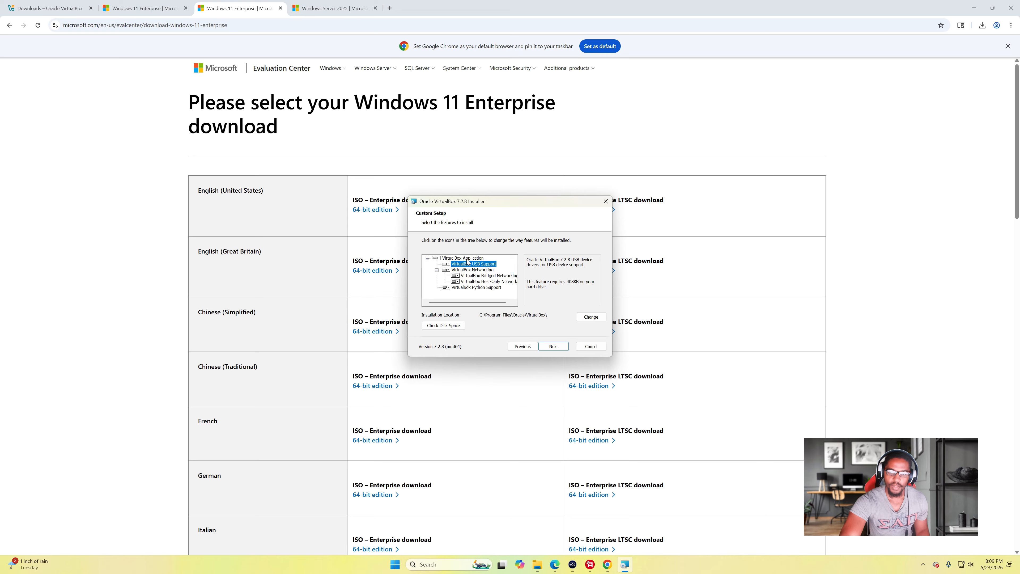
pyautogui.click(447, 271)
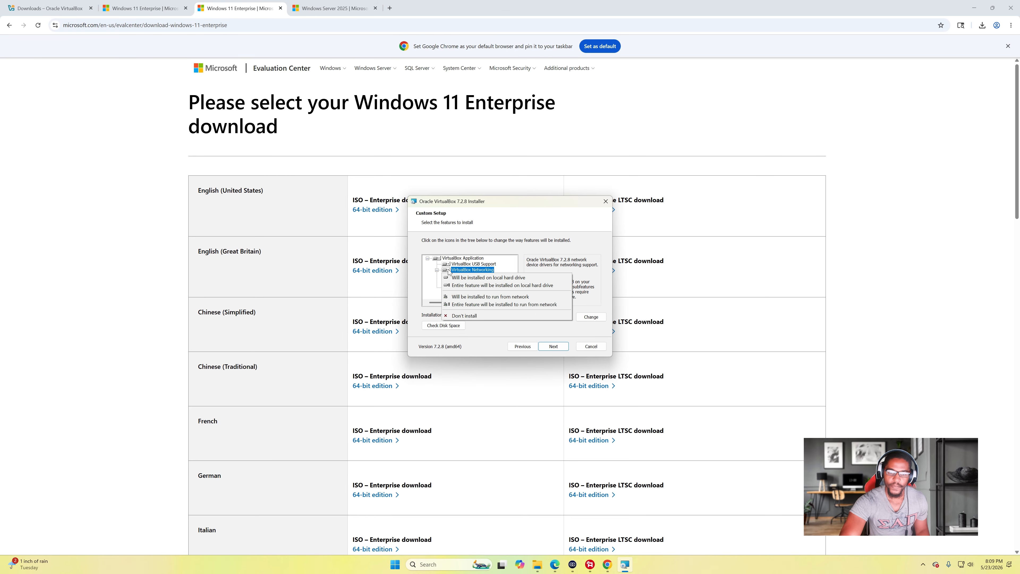
pyautogui.click(489, 278)
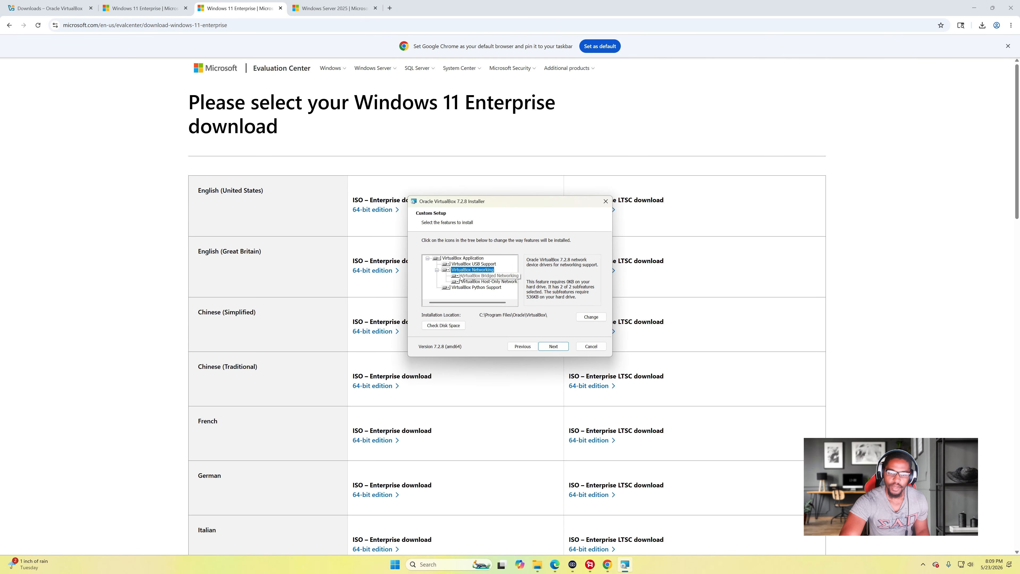
pyautogui.click(487, 278)
pyautogui.click(455, 276)
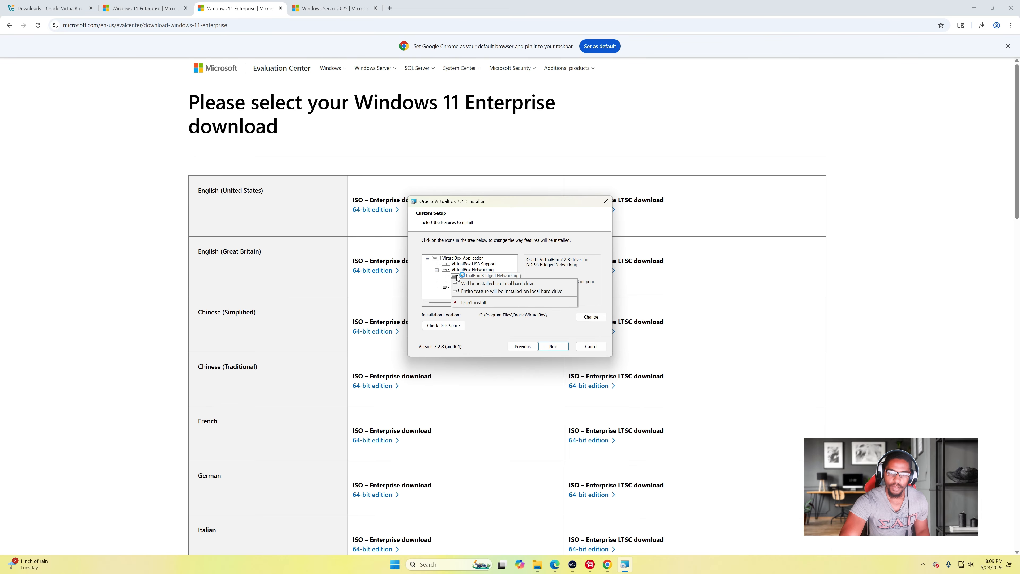
pyautogui.click(481, 290)
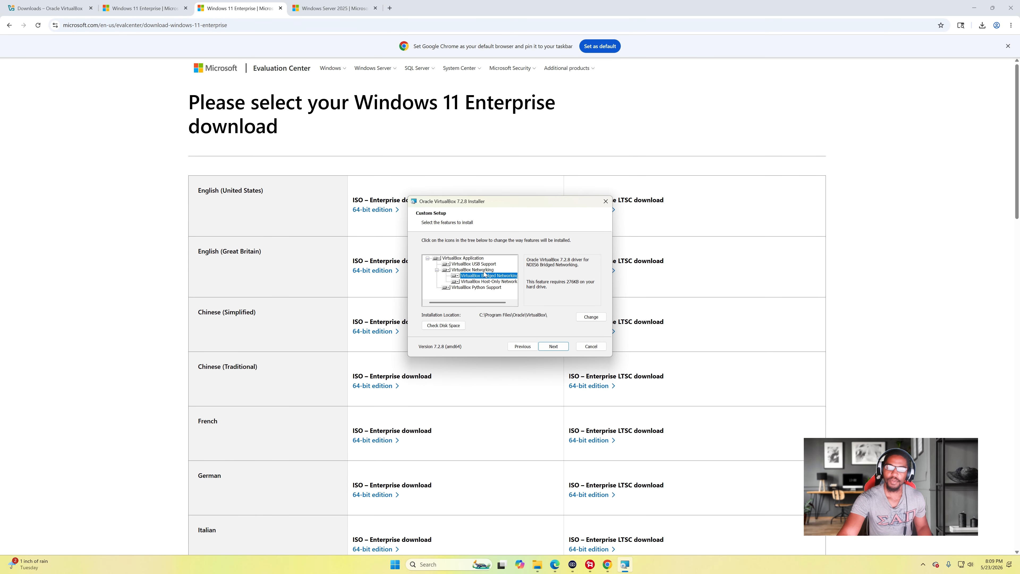
pyautogui.click(475, 287)
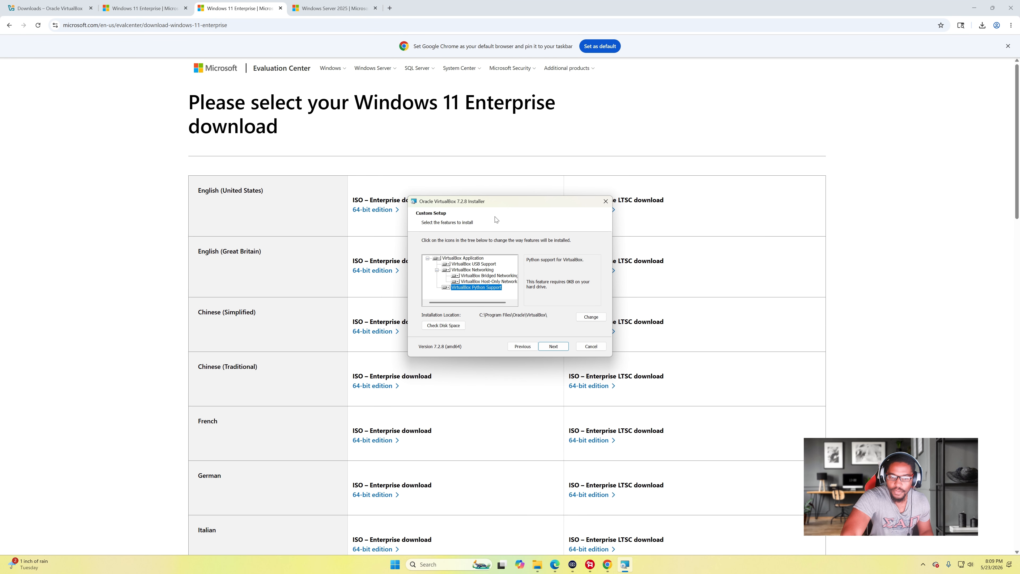
pyautogui.click(552, 346)
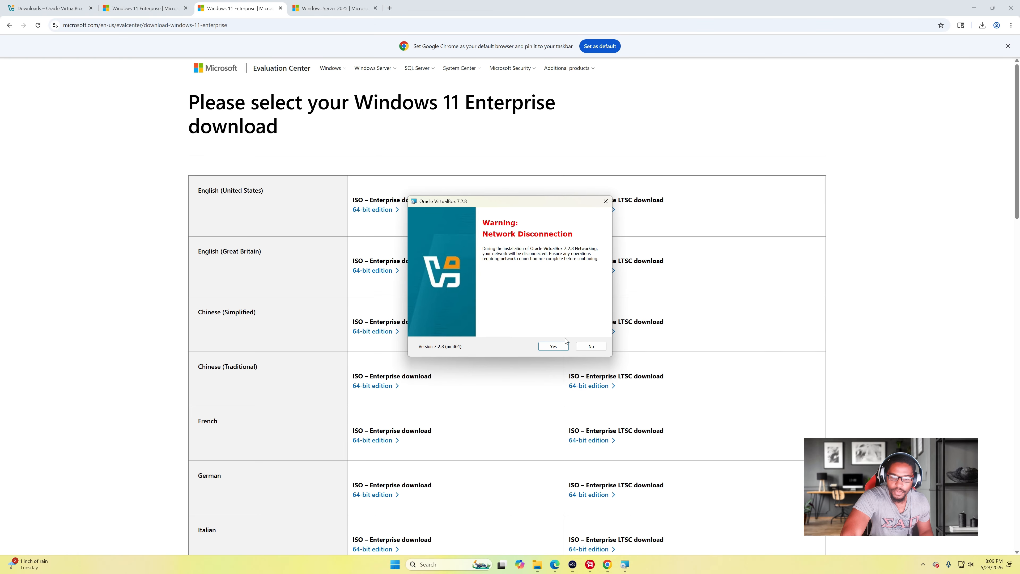
# - Accept the network-disconnection and missing-Python warnings, keep default startup options, and install VirtualBox 7.2.8
pyautogui.click(552, 347)
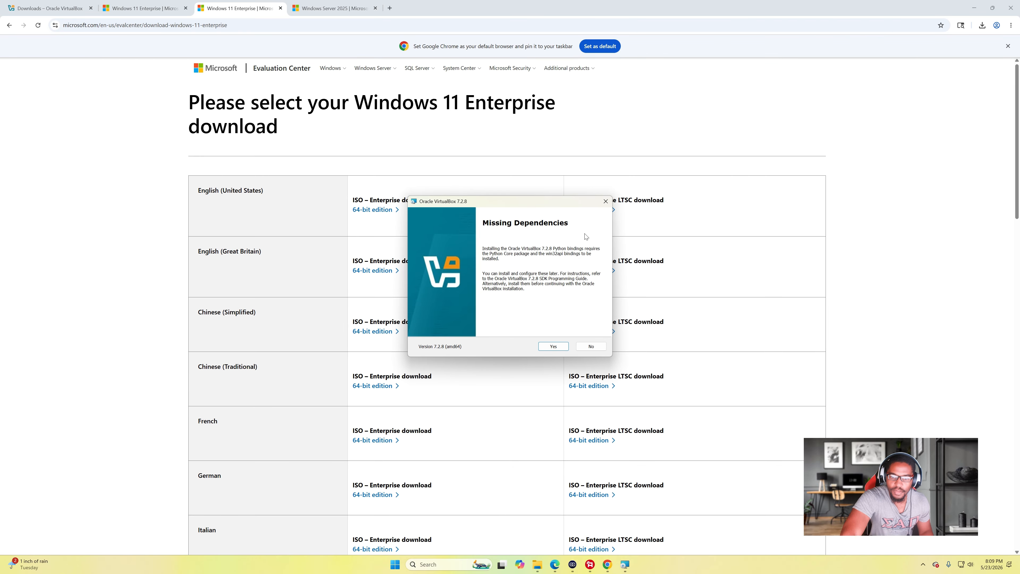
pyautogui.click(560, 347)
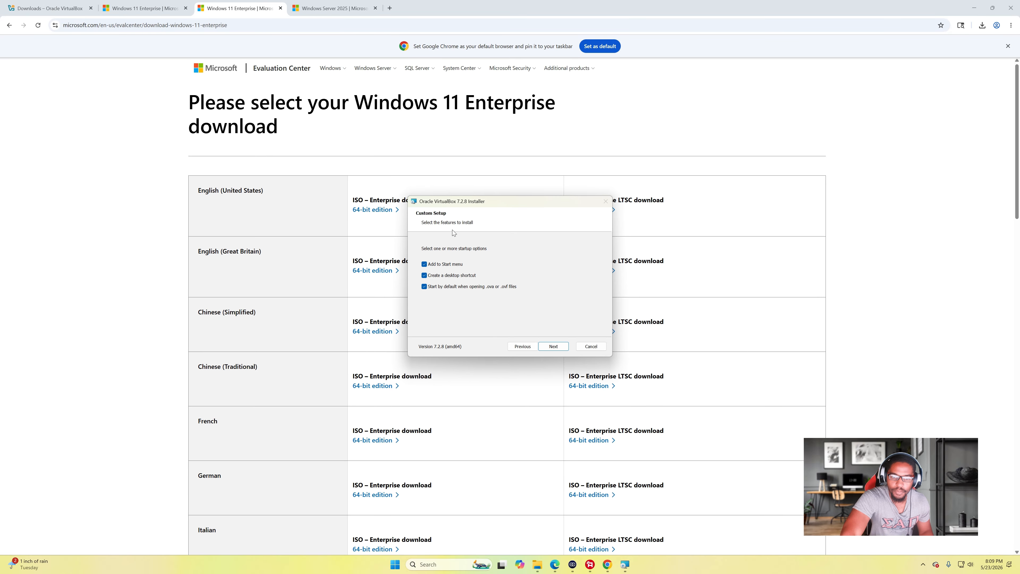
pyautogui.click(560, 351)
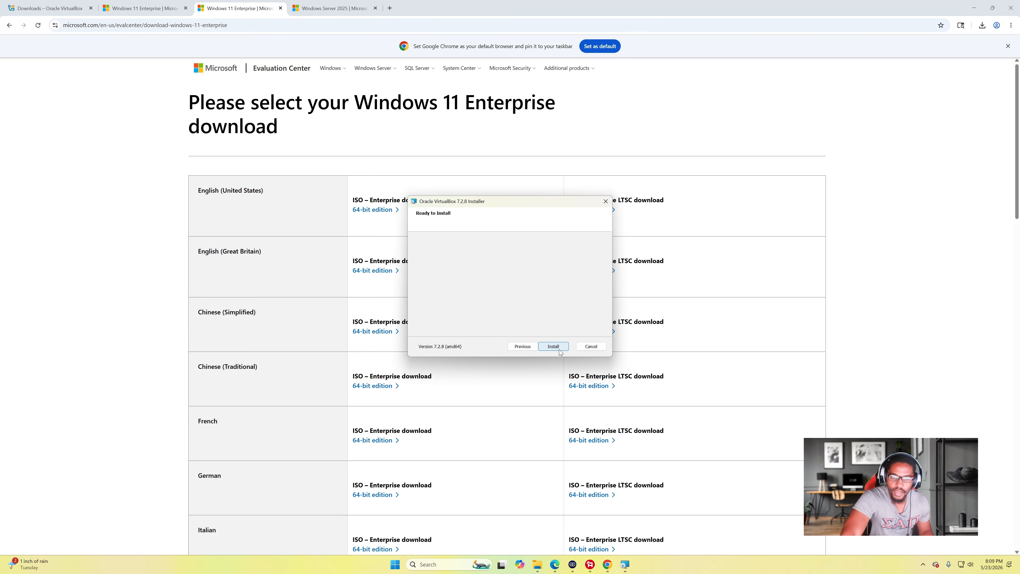
pyautogui.click(558, 350)
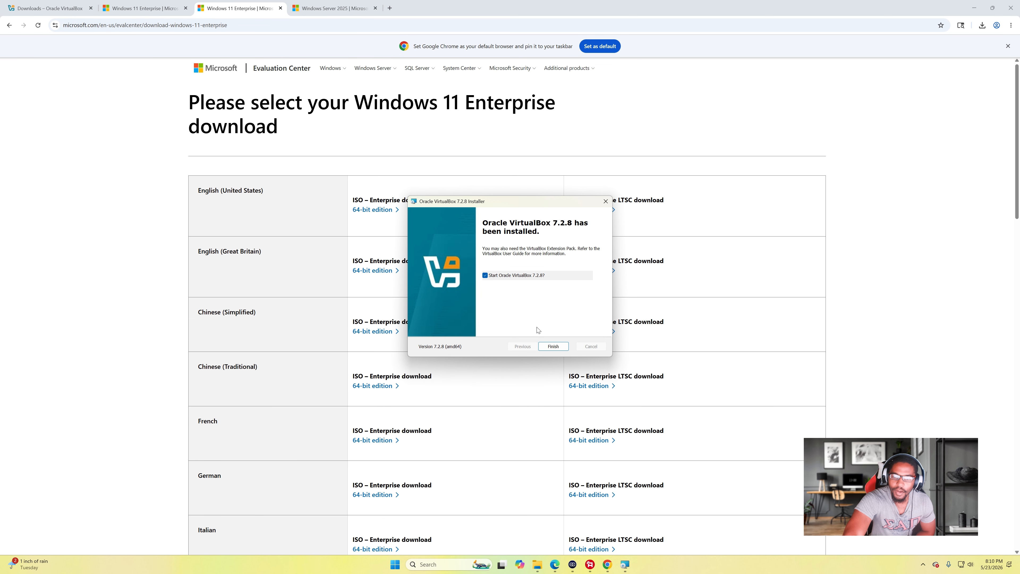
# - Finish the installer, bring VirtualBox Manager forward, and open the New Virtual Machine dialog
pyautogui.click(553, 347)
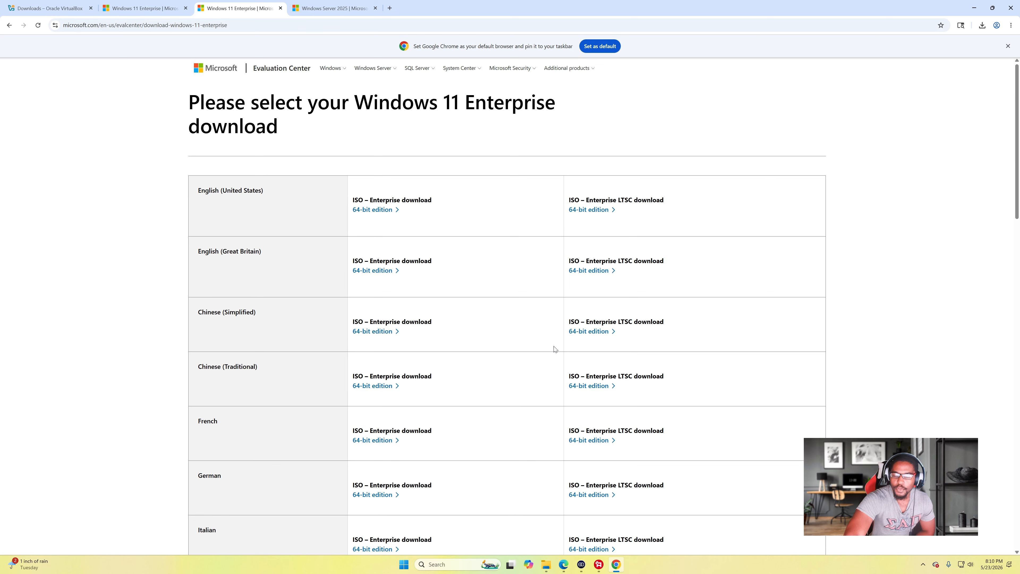
pyautogui.moveTo(622, 566)
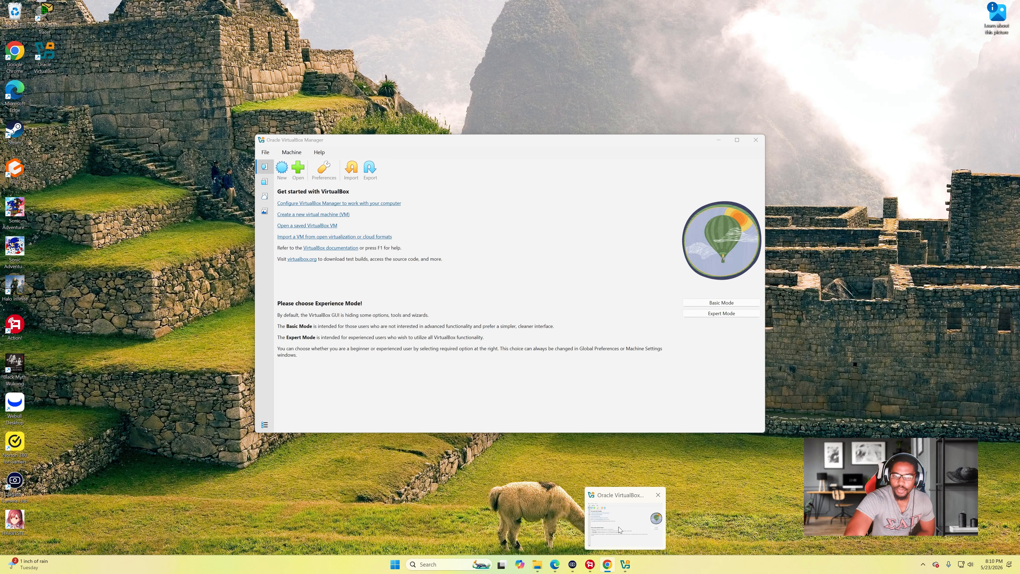
pyautogui.click(619, 527)
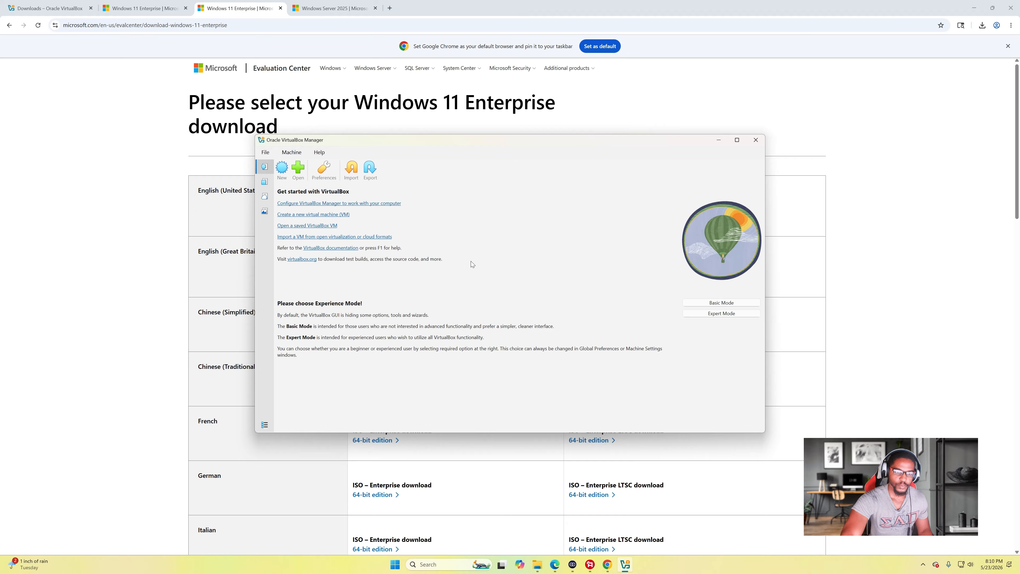
pyautogui.click(282, 169)
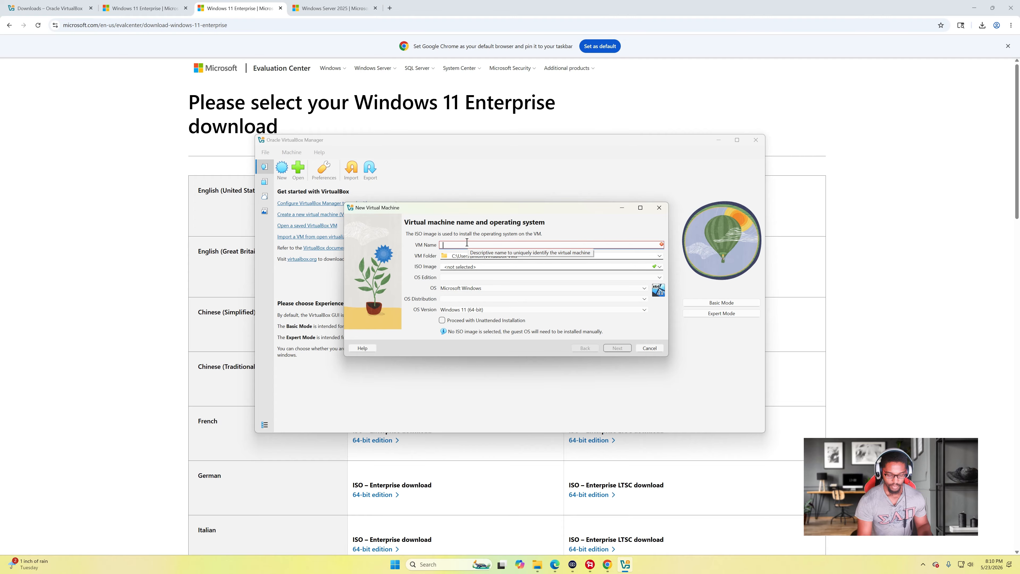
# - Enter 'Windows Server 2025' as the new virtual machine's name
pyautogui.write('wind')
pyautogui.press('BackSpace')
pyautogui.press('BackSpace')
pyautogui.write('ndows Server 2025')
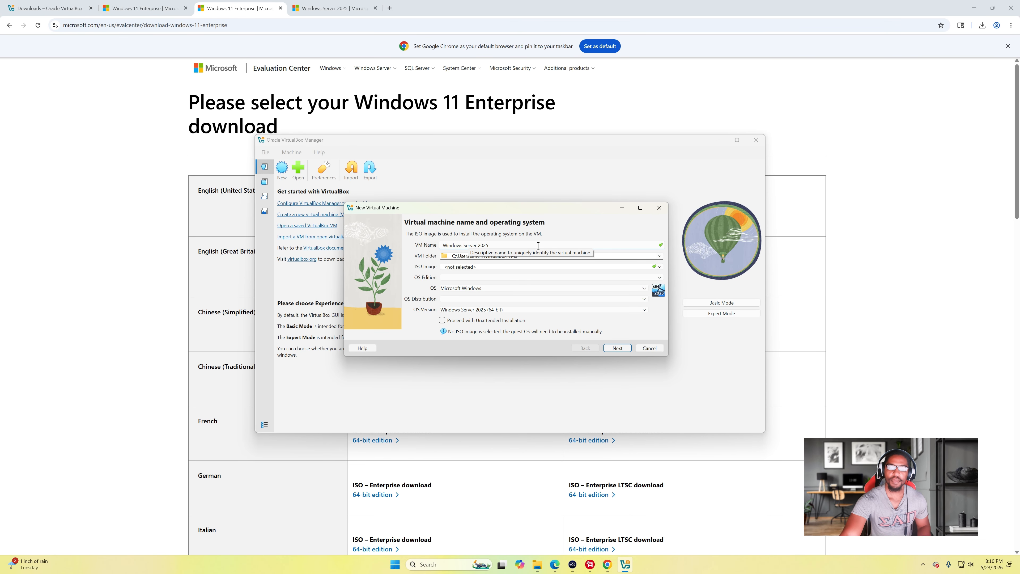
# - Browse Downloads and Documents for another VM folder, then cancel to keep the default
pyautogui.click(514, 256)
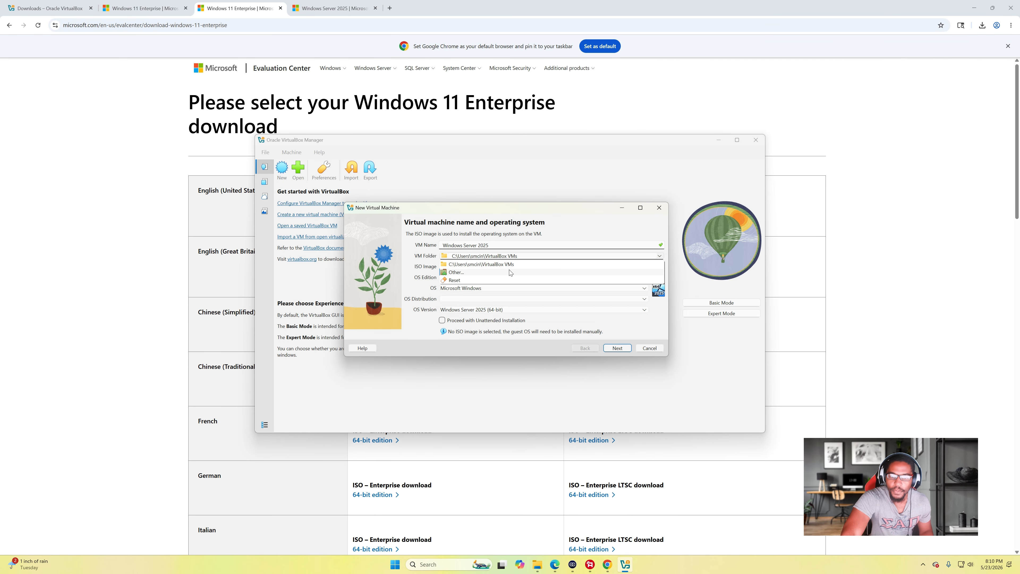
pyautogui.click(456, 272)
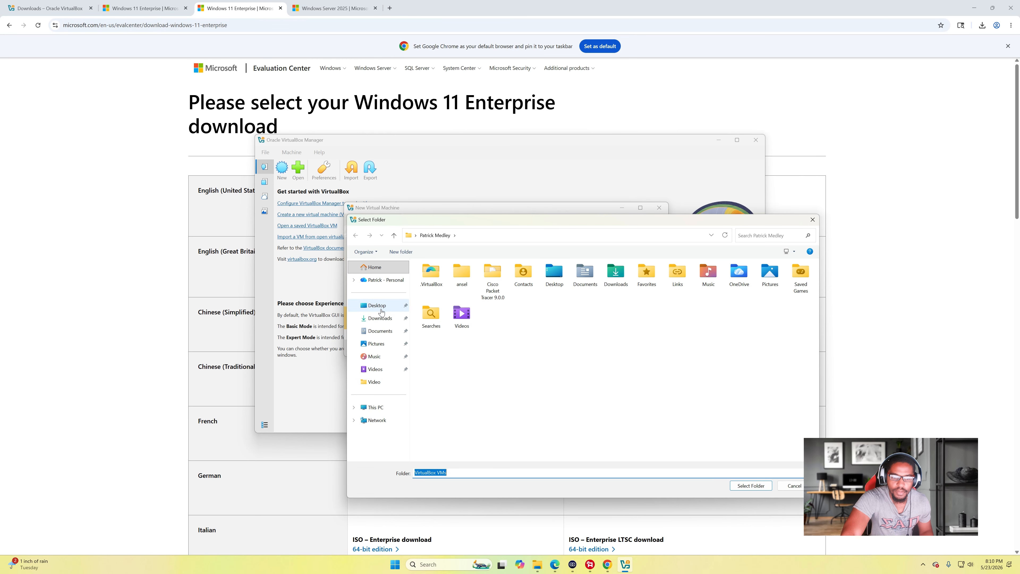
pyautogui.click(379, 318)
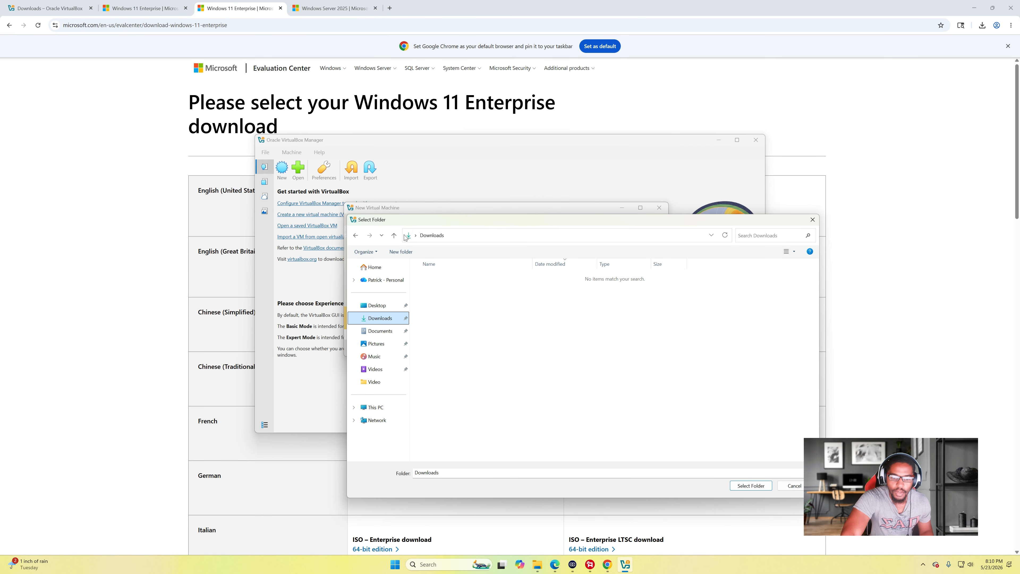
pyautogui.click(595, 337)
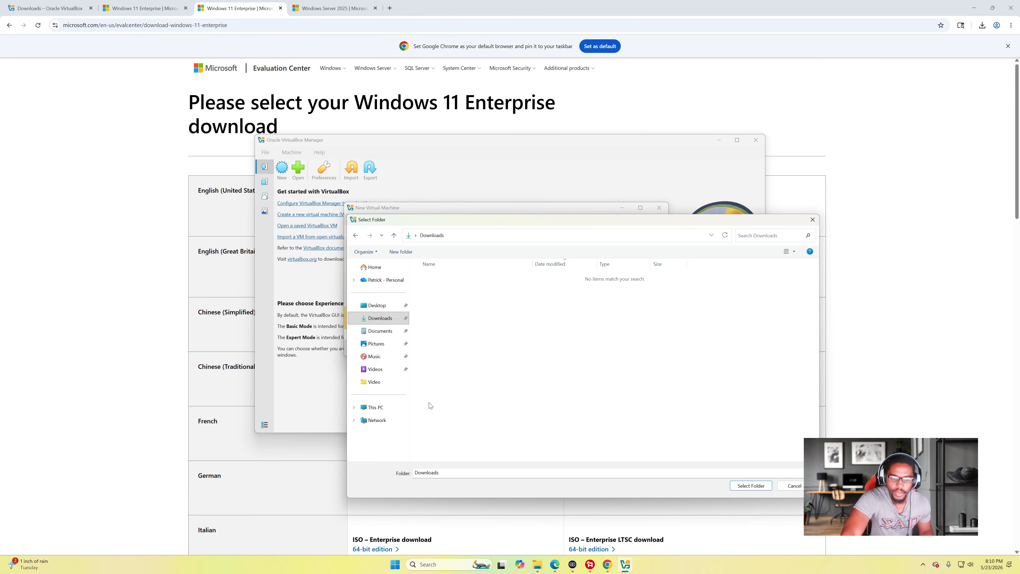
pyautogui.click(375, 332)
pyautogui.click(380, 318)
pyautogui.moveTo(431, 219); pyautogui.dragTo(390, 272)
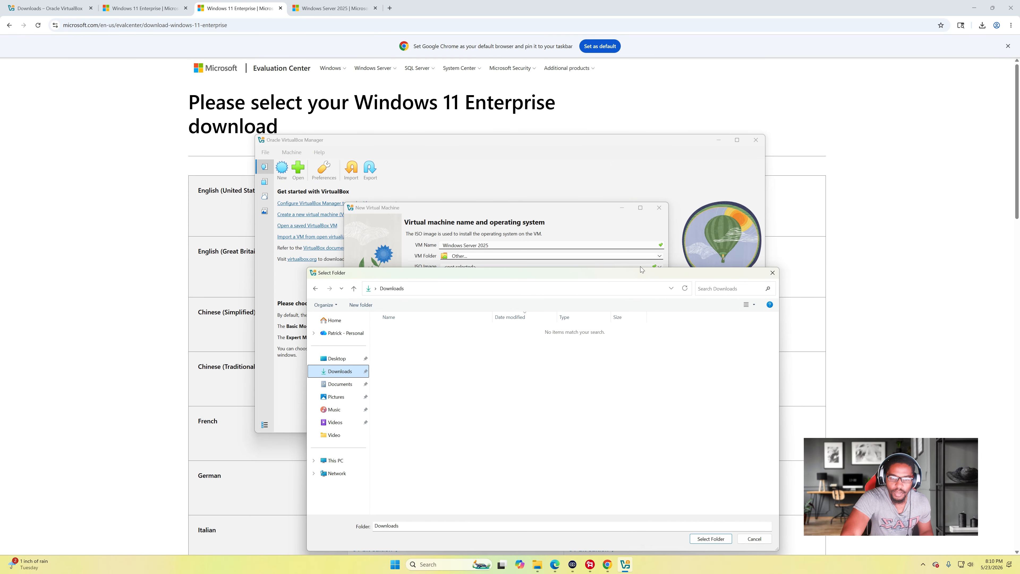
pyautogui.click(772, 272)
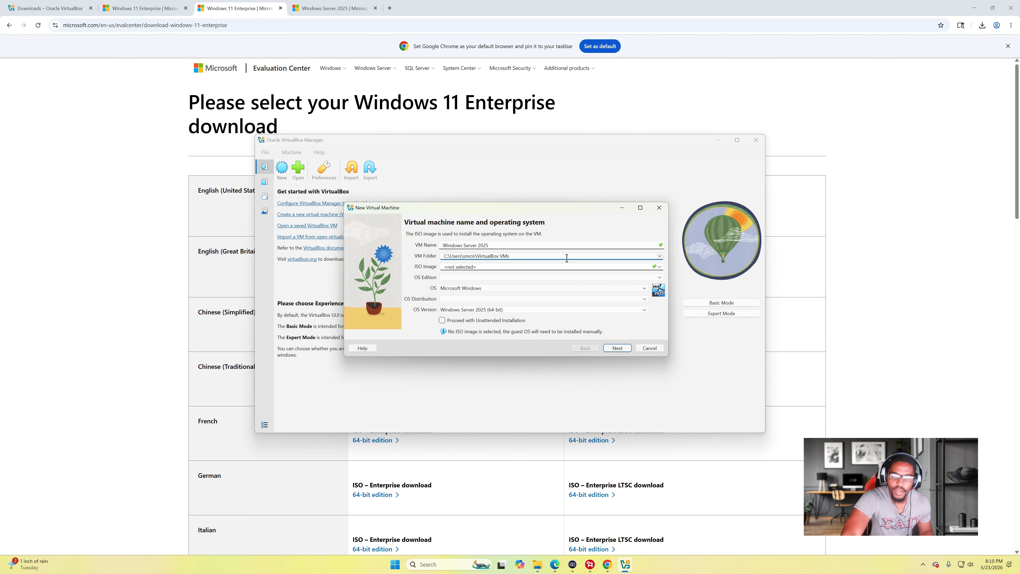
# - Attach the 26100 SERVER_EVAL Windows Server ISO from Downloads as the installation image
pyautogui.click(562, 266)
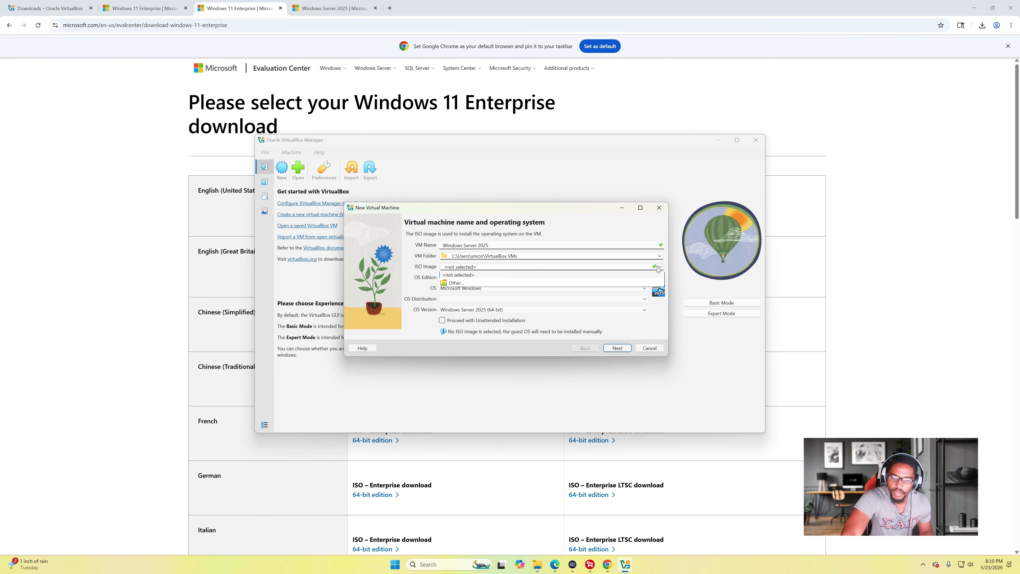
pyautogui.click(556, 284)
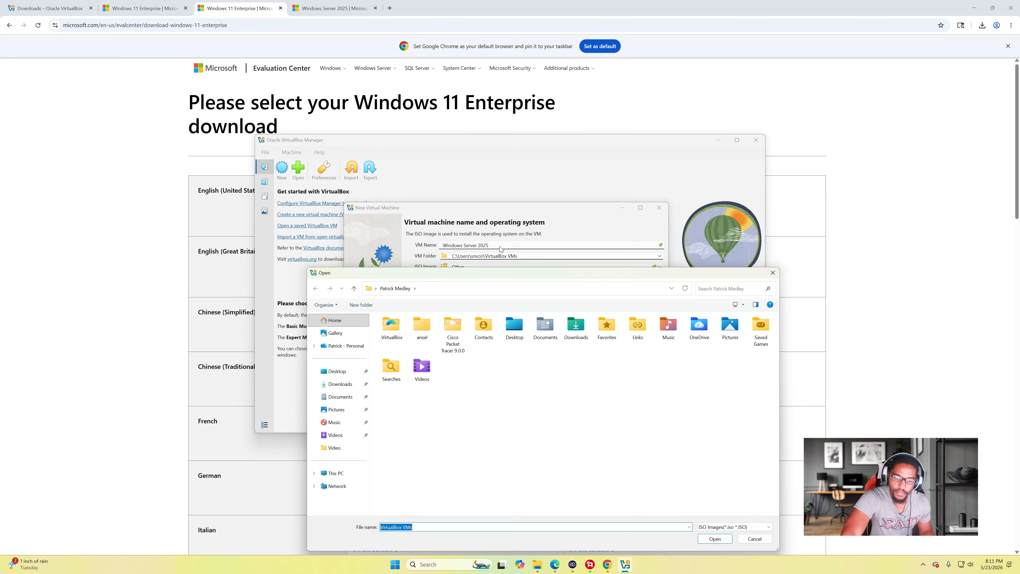
pyautogui.click(337, 384)
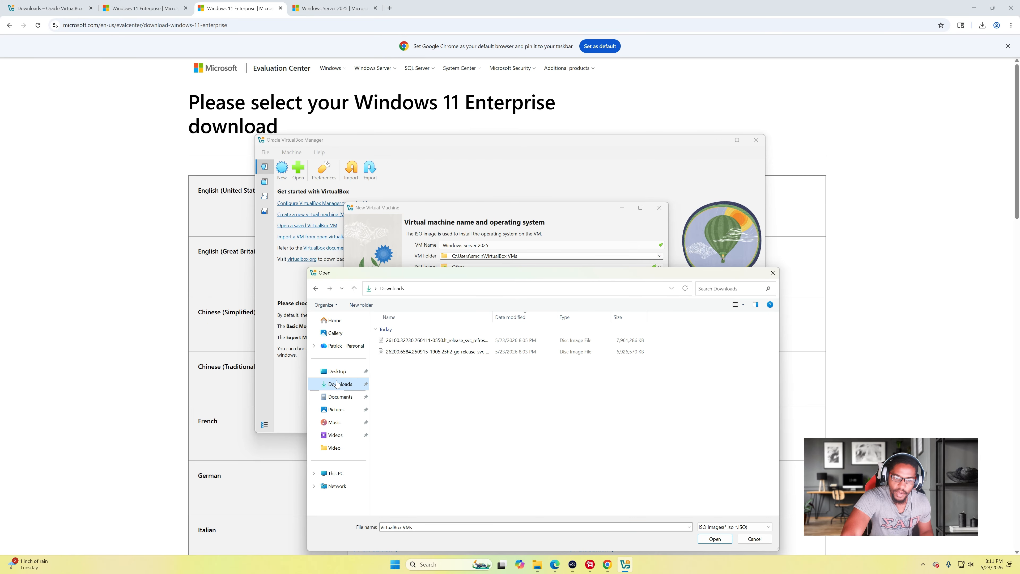
pyautogui.click(478, 340)
pyautogui.click(480, 350)
pyautogui.click(495, 343)
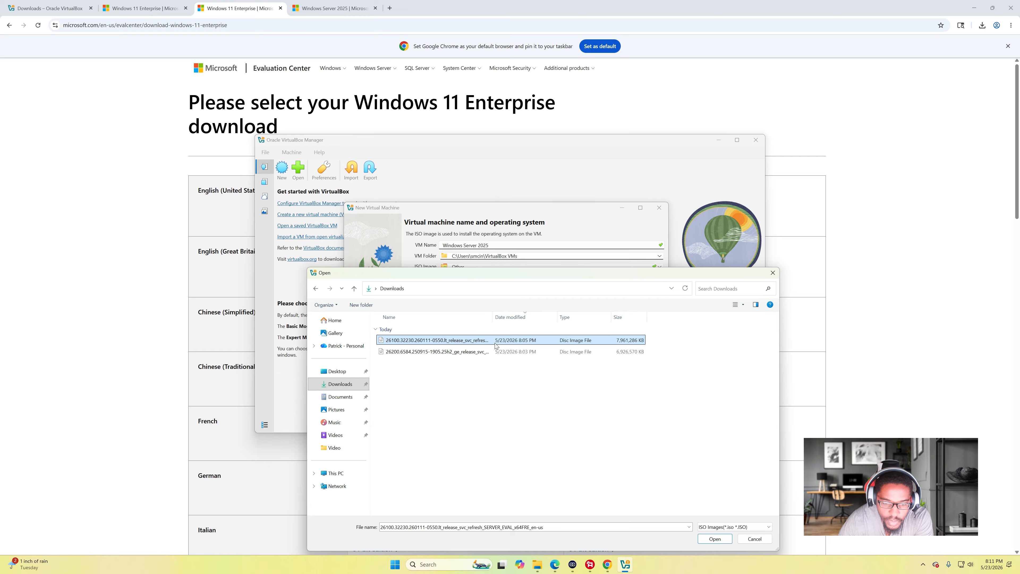
pyautogui.press('Down')
pyautogui.press('Up')
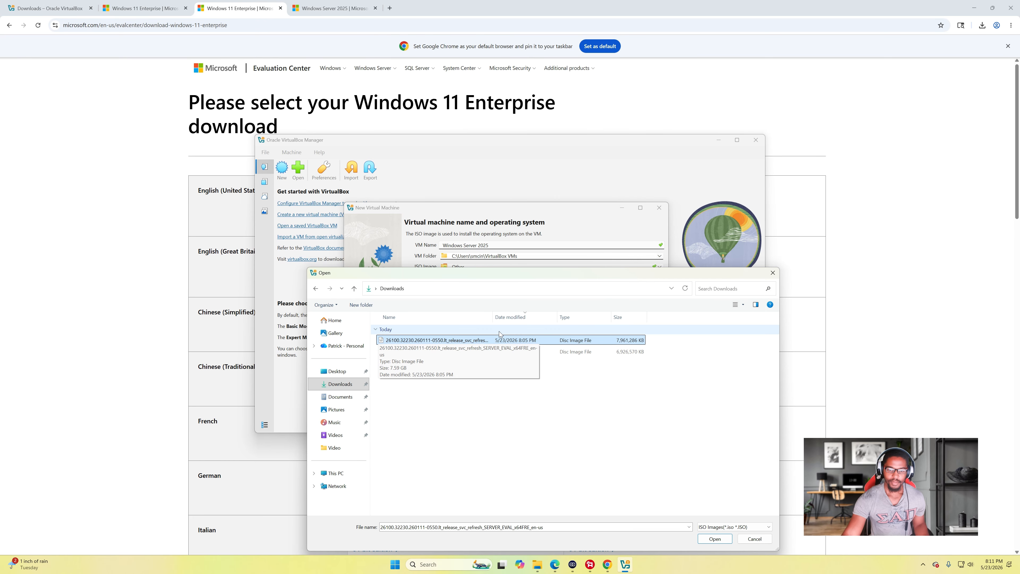
pyautogui.doubleClick(481, 340)
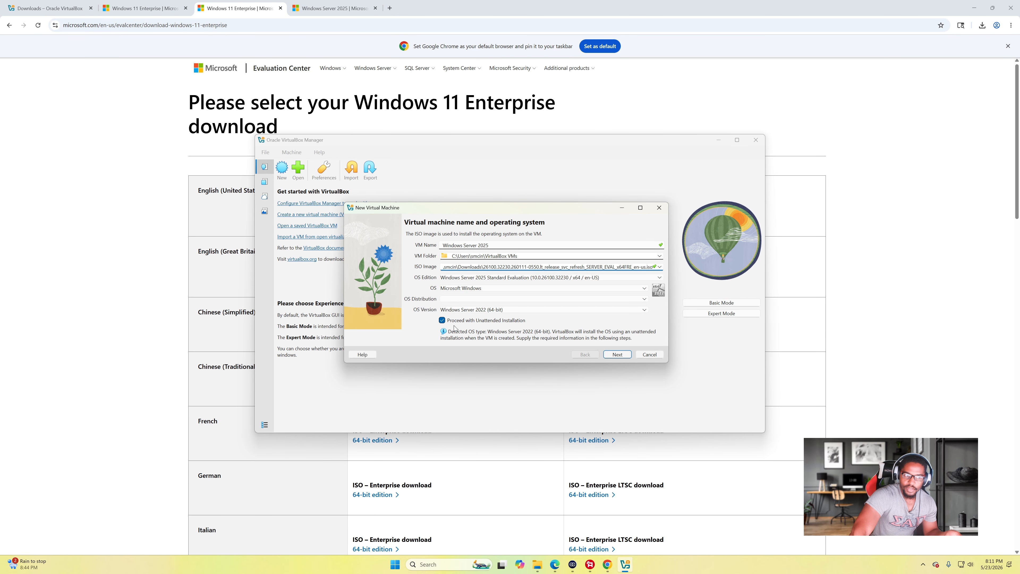
# - Turn off 'Proceed with Unattended Installation' and advance to the virtual hardware page
pyautogui.moveTo(450, 326)
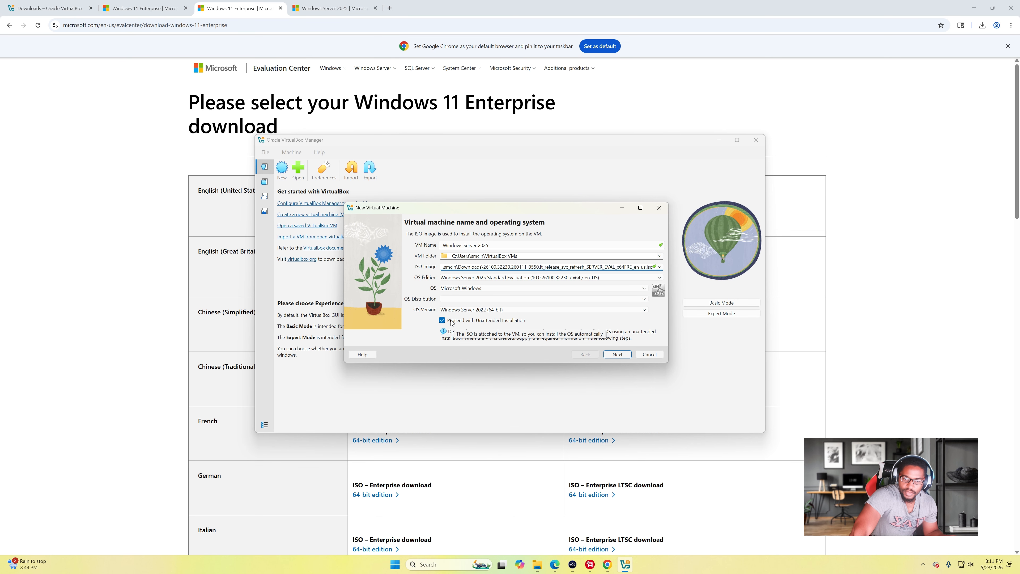
pyautogui.click(473, 321)
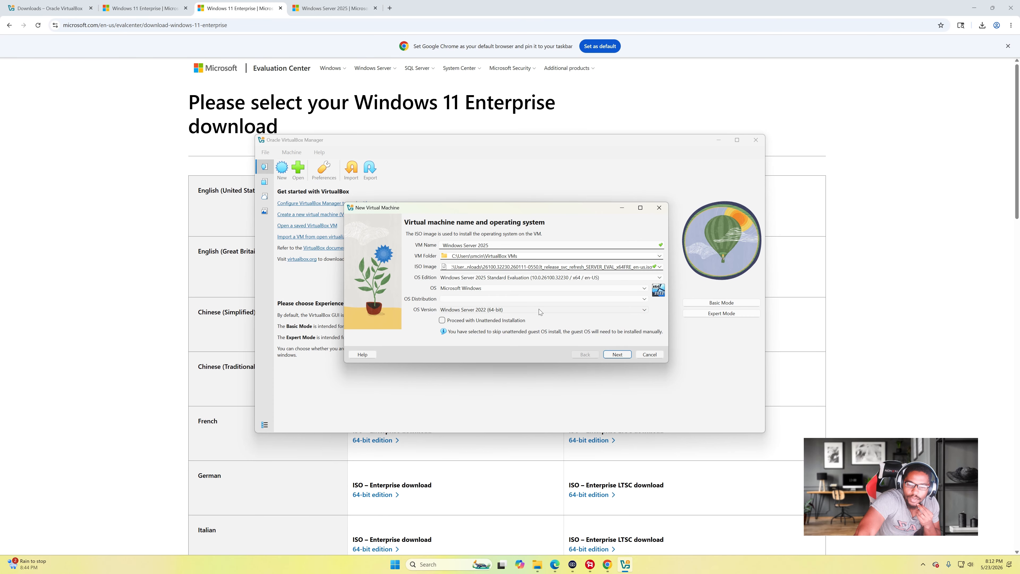
pyautogui.click(610, 353)
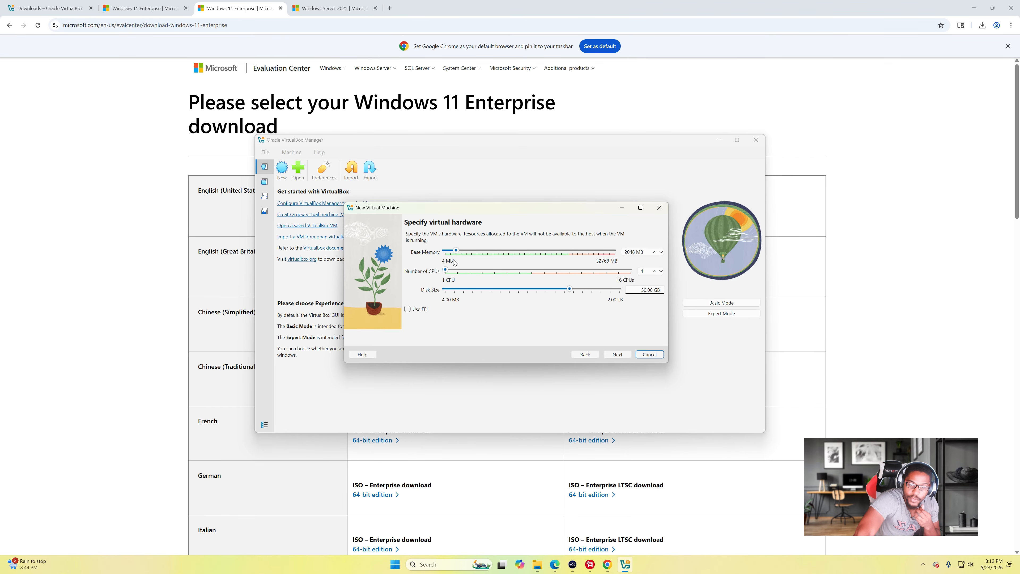
# - Set 6094 MB base memory, 4 CPUs and a 75.84 GB disk, then go to the summary
pyautogui.moveTo(456, 250); pyautogui.dragTo(467, 252)
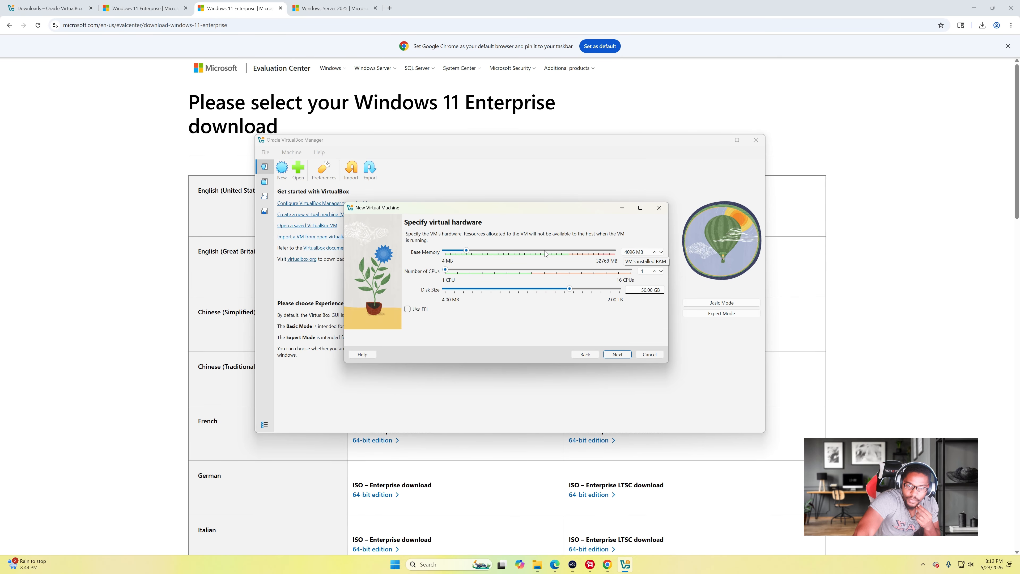
pyautogui.moveTo(466, 250); pyautogui.dragTo(477, 252)
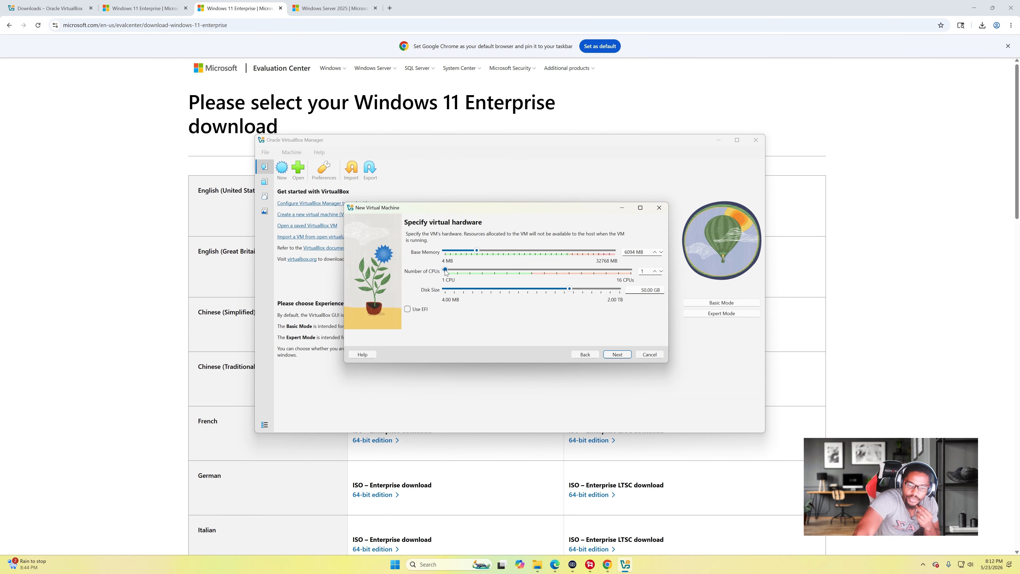
pyautogui.moveTo(446, 272); pyautogui.dragTo(482, 270)
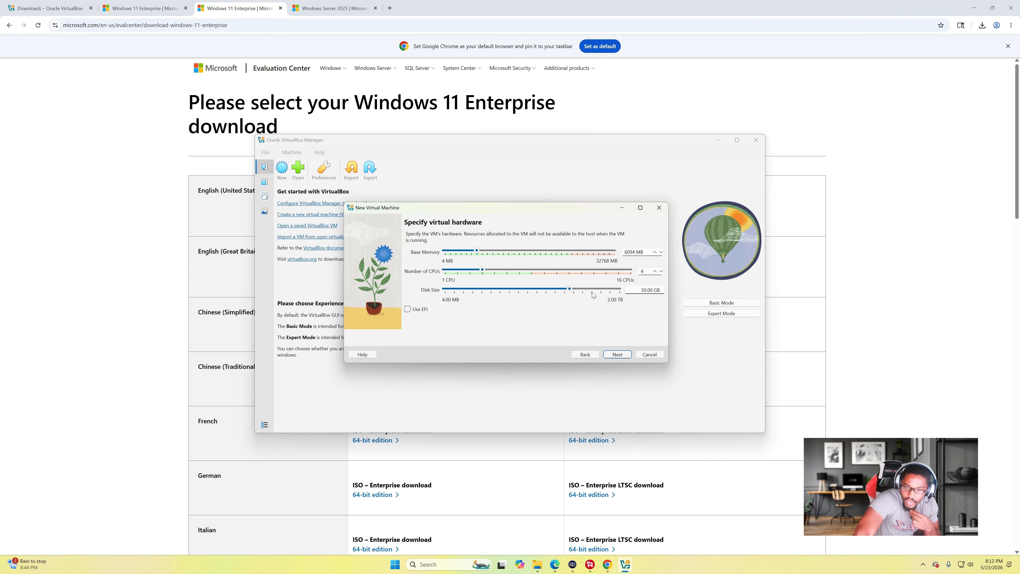
pyautogui.moveTo(570, 289)
pyautogui.mouseDown()
pyautogui.moveTo(591, 290)
pyautogui.moveTo(564, 290)
pyautogui.moveTo(576, 290)
pyautogui.mouseUp()
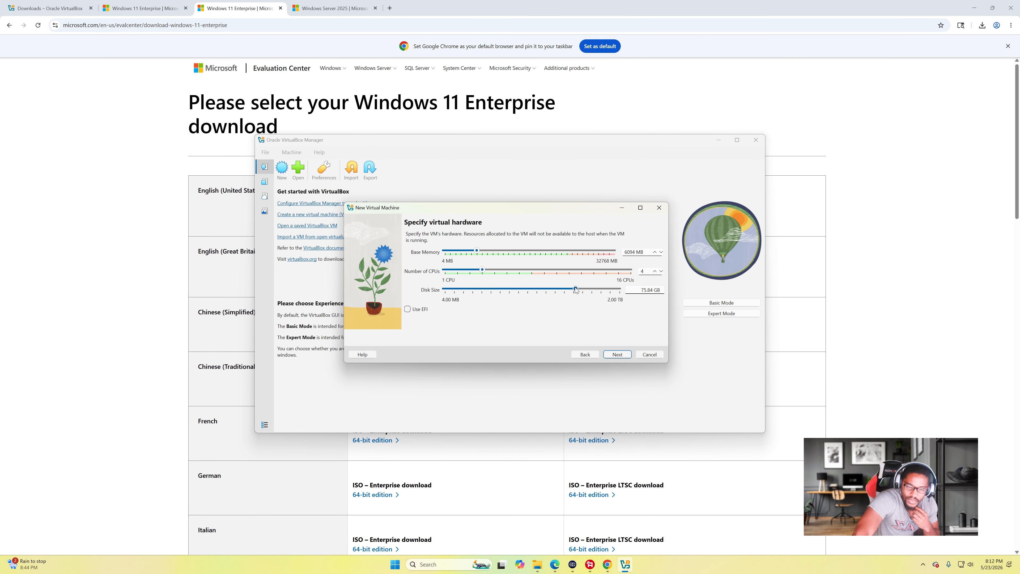
pyautogui.click(615, 354)
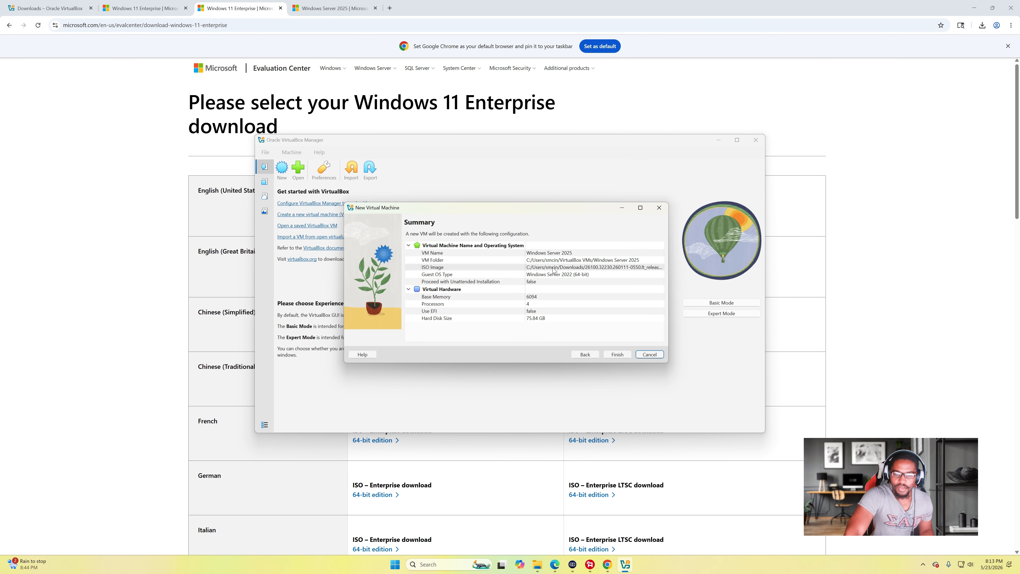
# - Finish creating the Windows Server 2025 VM and bring up its Settings
pyautogui.click(617, 355)
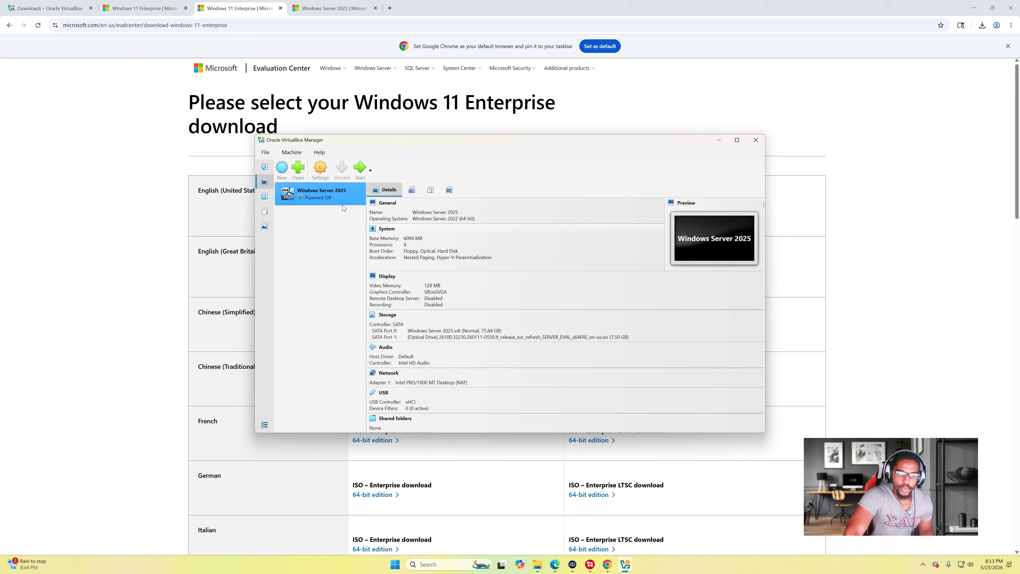
pyautogui.click(320, 171)
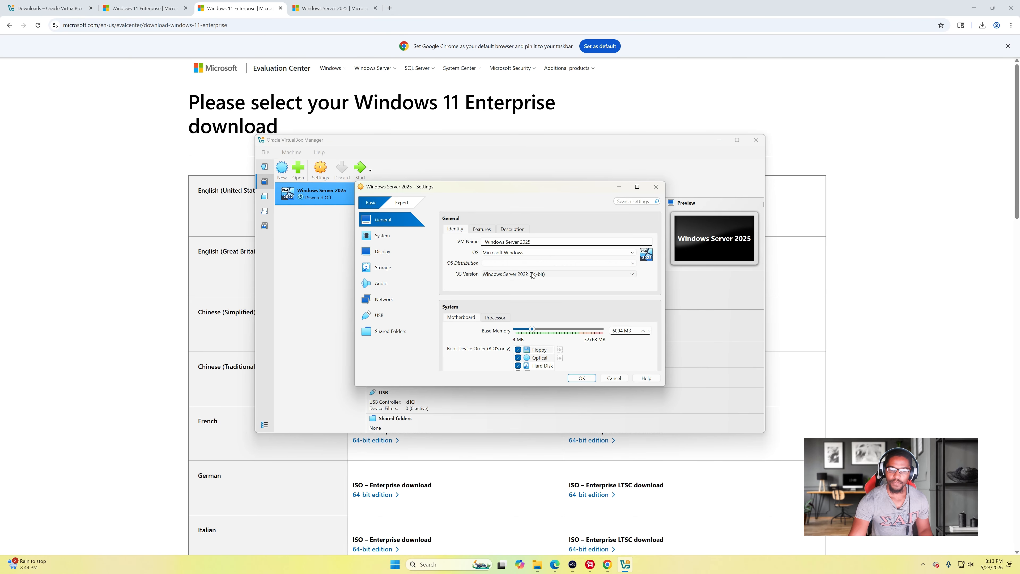
# - Order boot devices Optical first, then Hard Disk, with Floppy unchecked
pyautogui.scroll(-1, 626, 308)
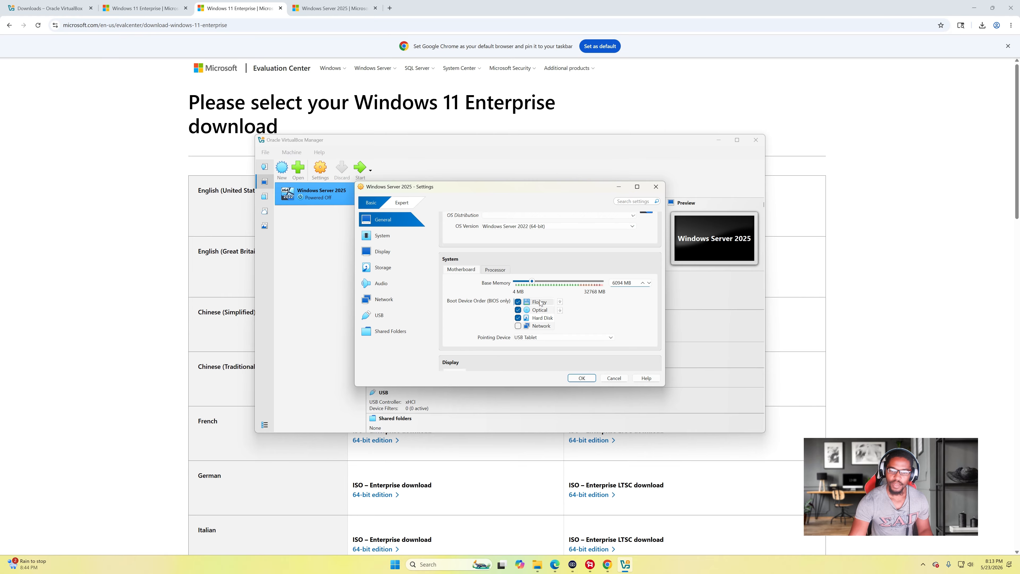
pyautogui.click(540, 312)
pyautogui.click(559, 302)
pyautogui.click(560, 301)
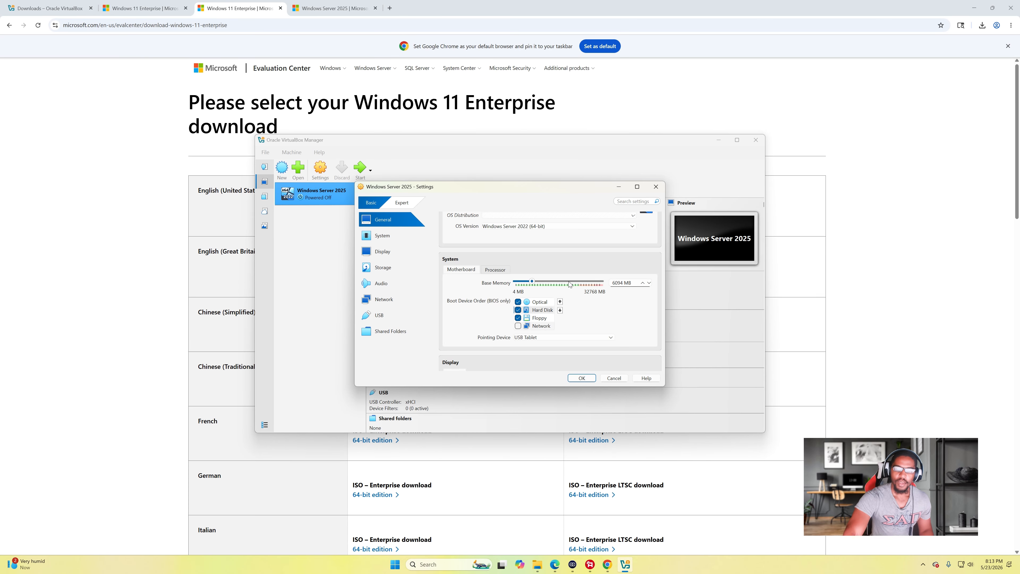
pyautogui.click(518, 318)
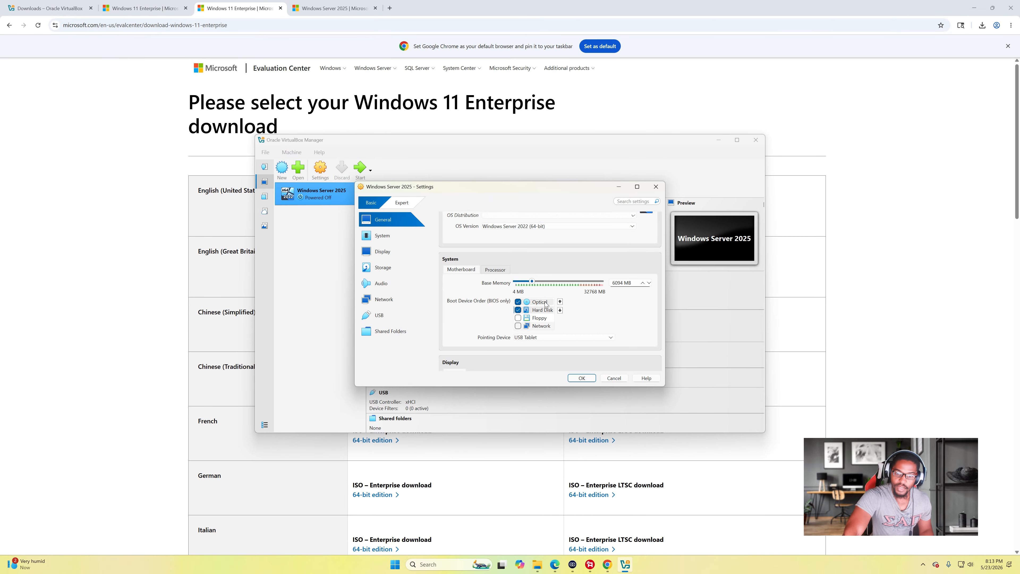
pyautogui.click(560, 302)
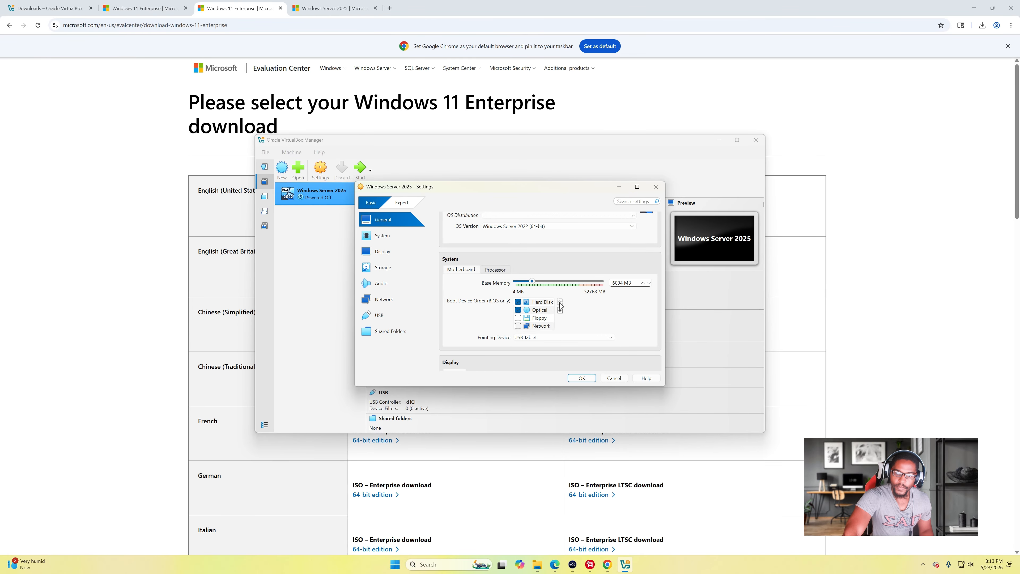
pyautogui.click(560, 310)
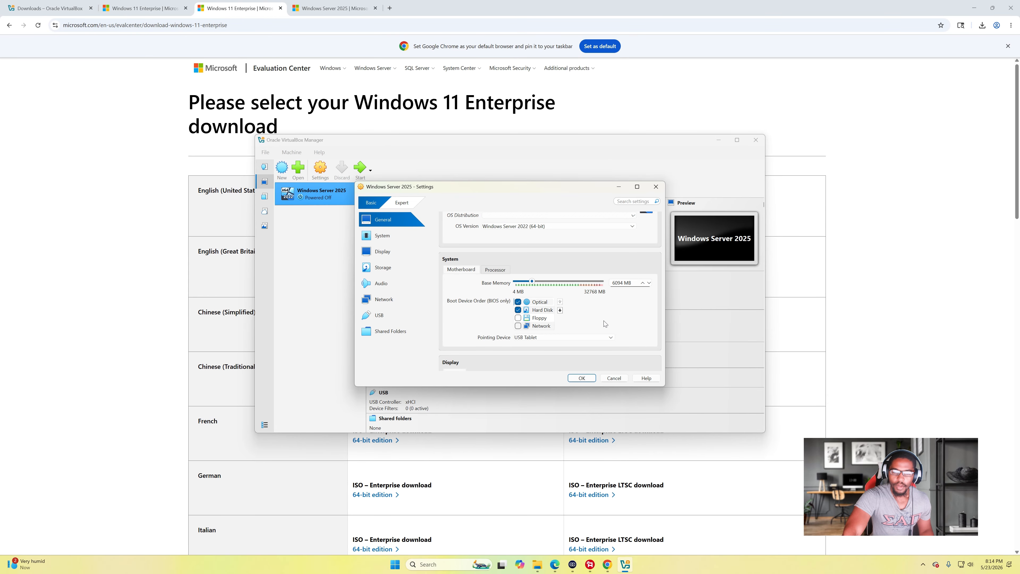
pyautogui.scroll(-3, 605, 324)
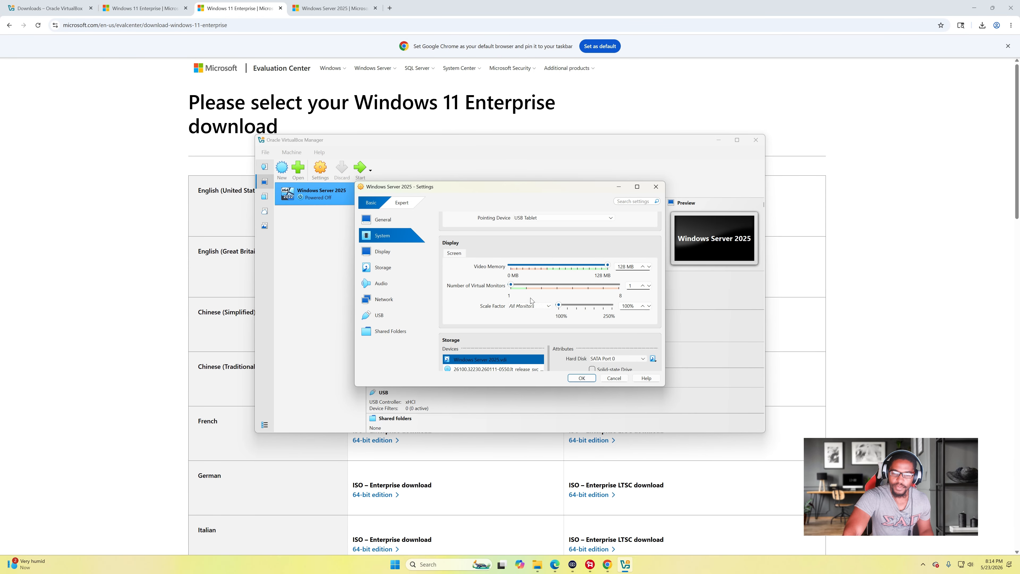
# - Attach the network adapter as Bridged Adapter on the Realtek PCIe 2.5GbE controller and save
pyautogui.scroll(-2, 553, 301)
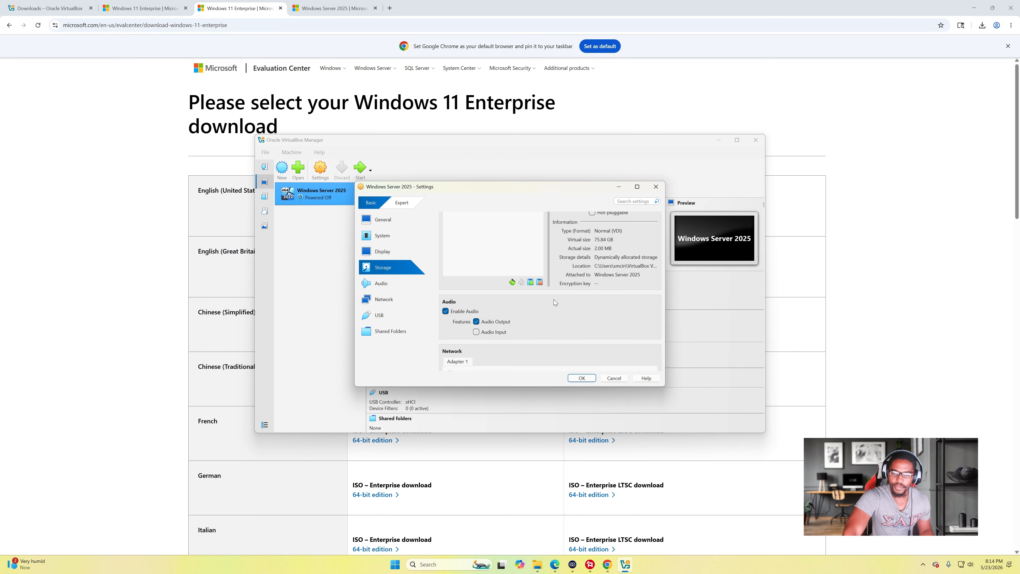
pyautogui.scroll(-2, 554, 302)
pyautogui.scroll(1, 555, 302)
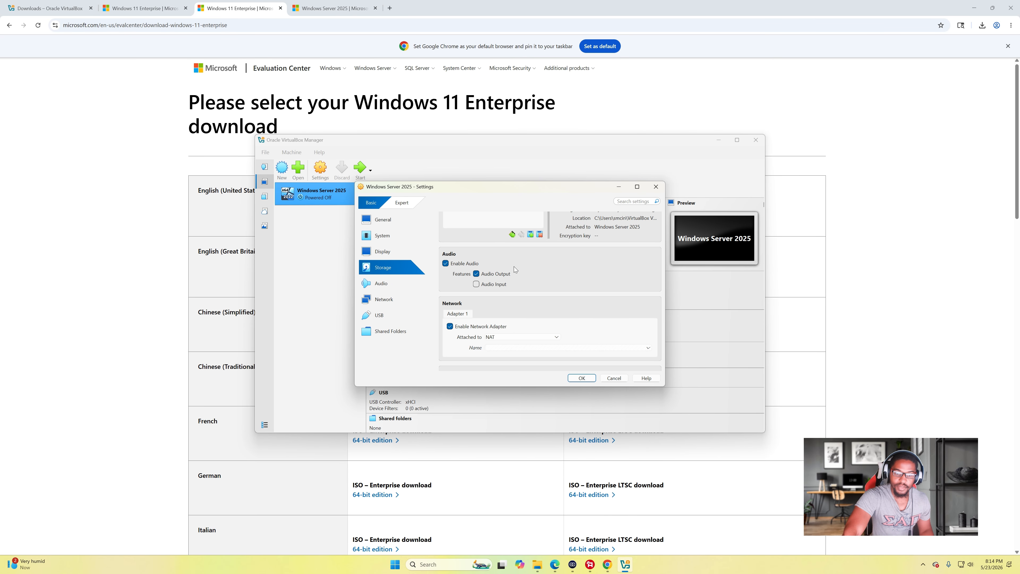
pyautogui.scroll(-1, 514, 266)
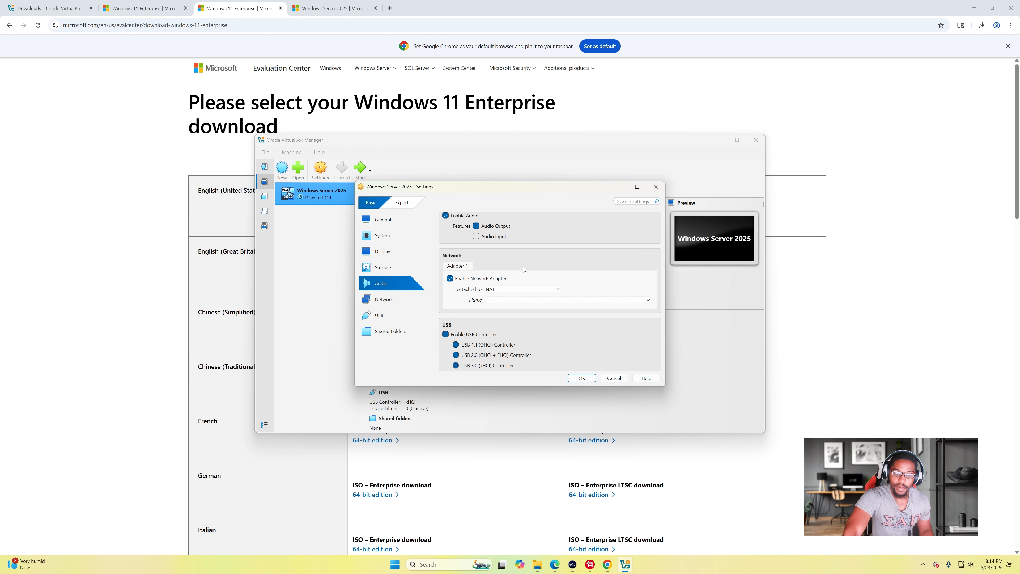
pyautogui.scroll(-1, 522, 267)
pyautogui.scroll(2, 542, 267)
pyautogui.click(523, 278)
pyautogui.click(522, 294)
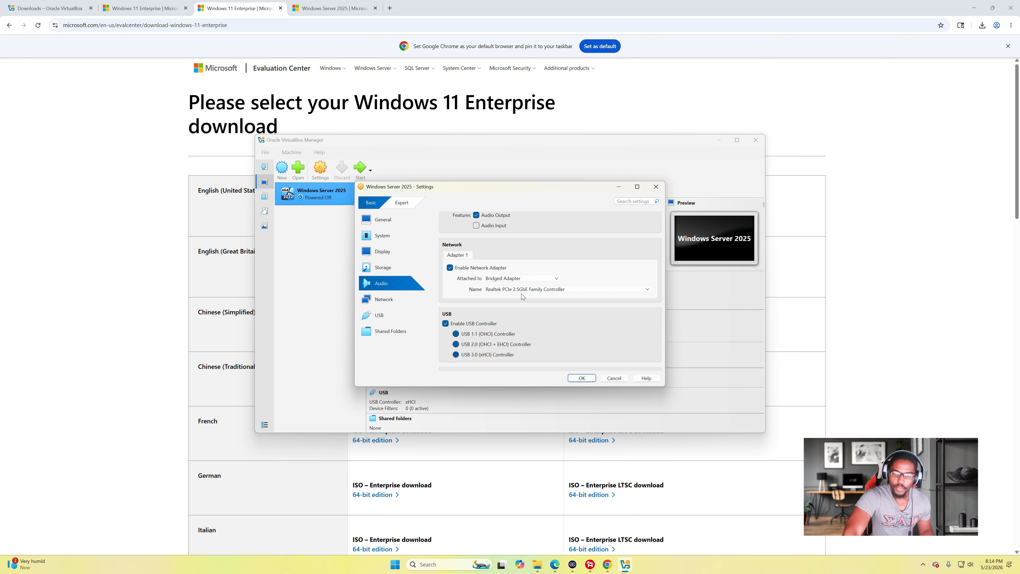
pyautogui.click(521, 290)
pyautogui.click(522, 296)
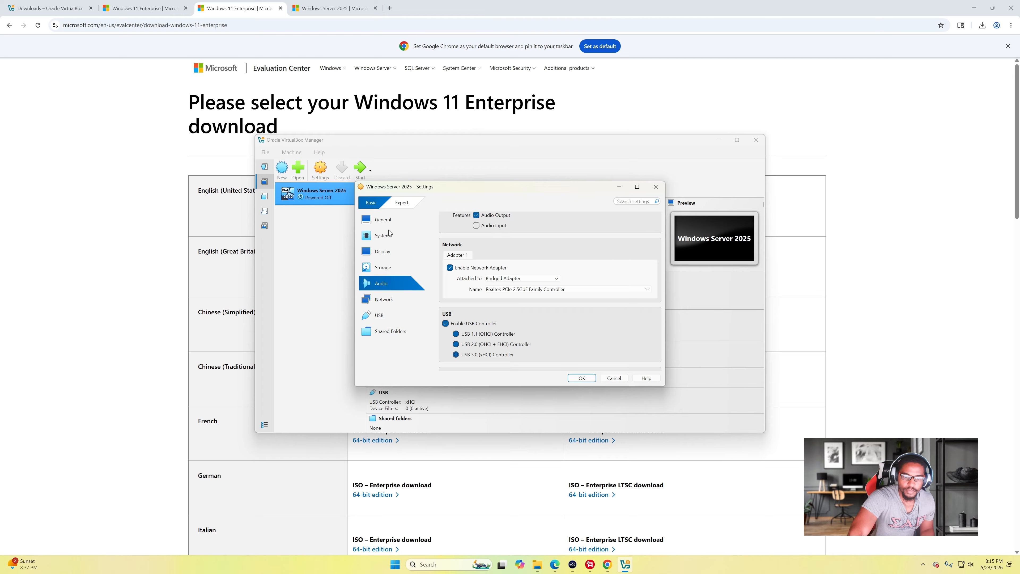
pyautogui.click(581, 378)
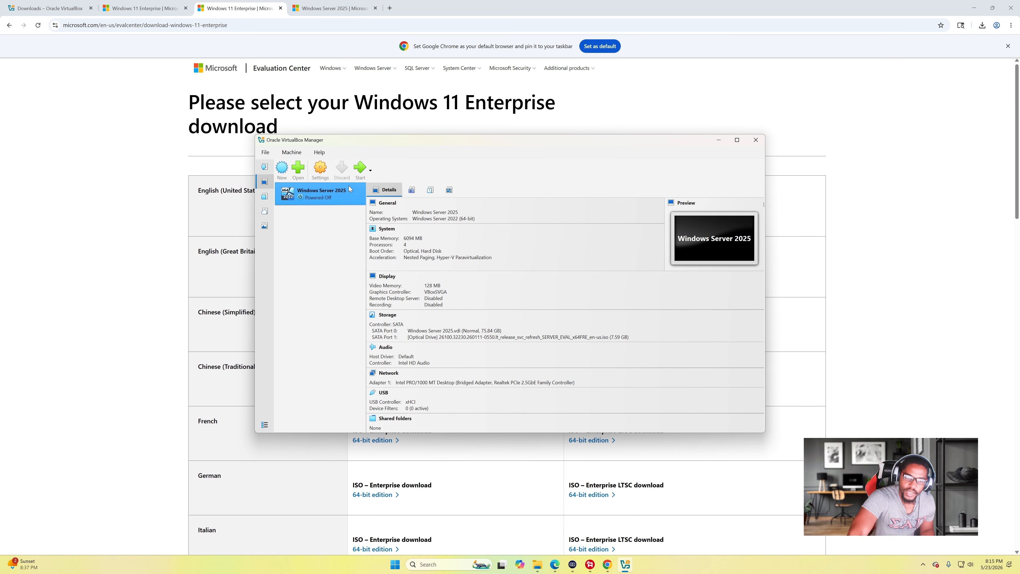
# - Start the Windows Server 2025 VM and maximize its window
pyautogui.click(357, 172)
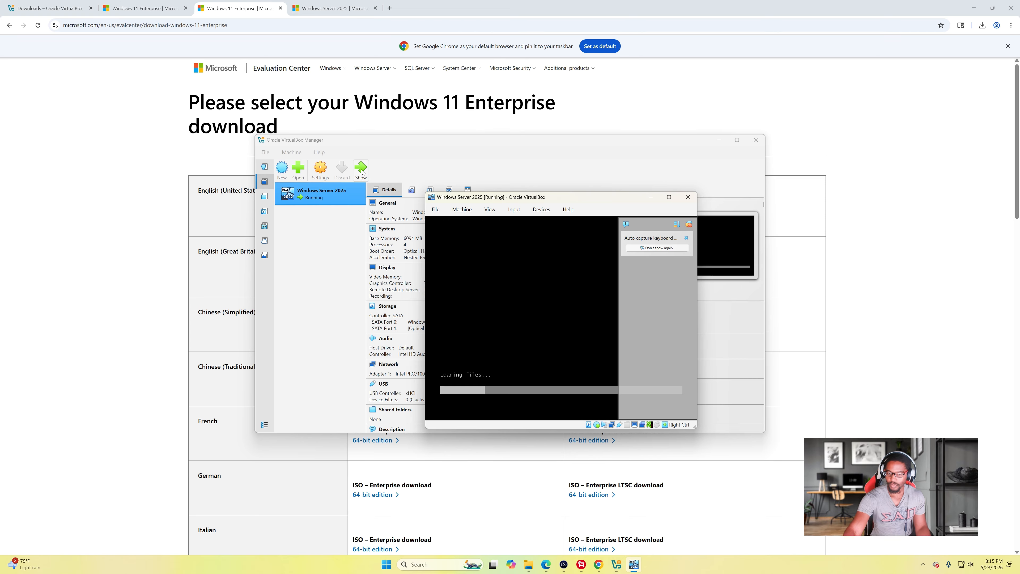
pyautogui.click(669, 197)
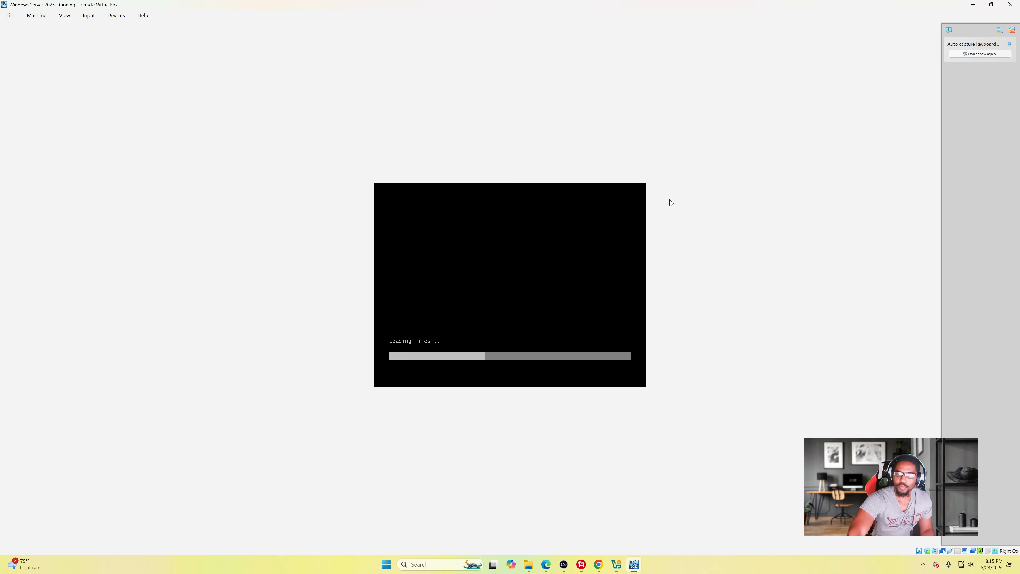
# - Dismiss the keyboard capture notice and accept English (United States) language and keyboard defaults
pyautogui.click(1009, 44)
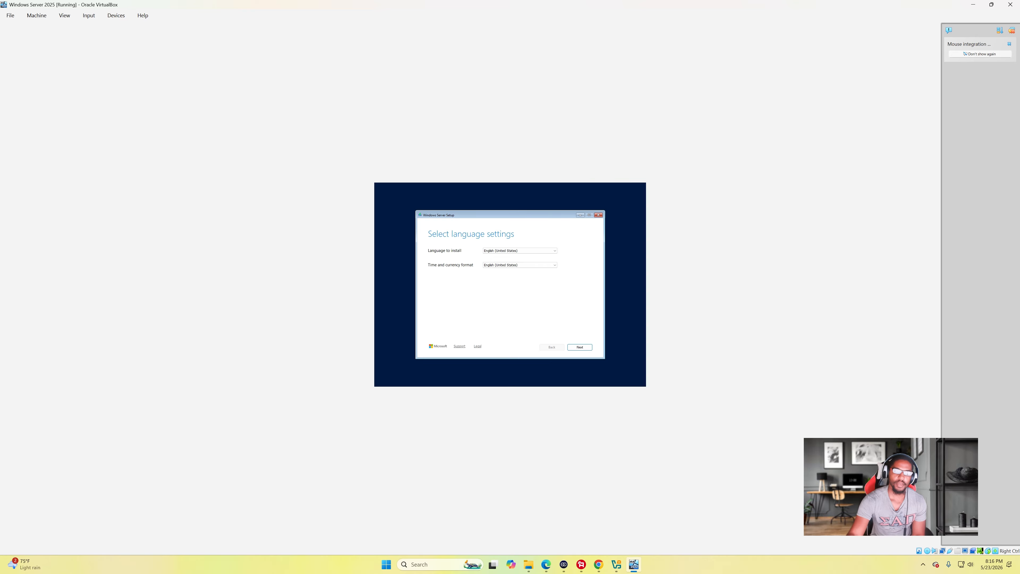
pyautogui.click(585, 348)
pyautogui.click(586, 347)
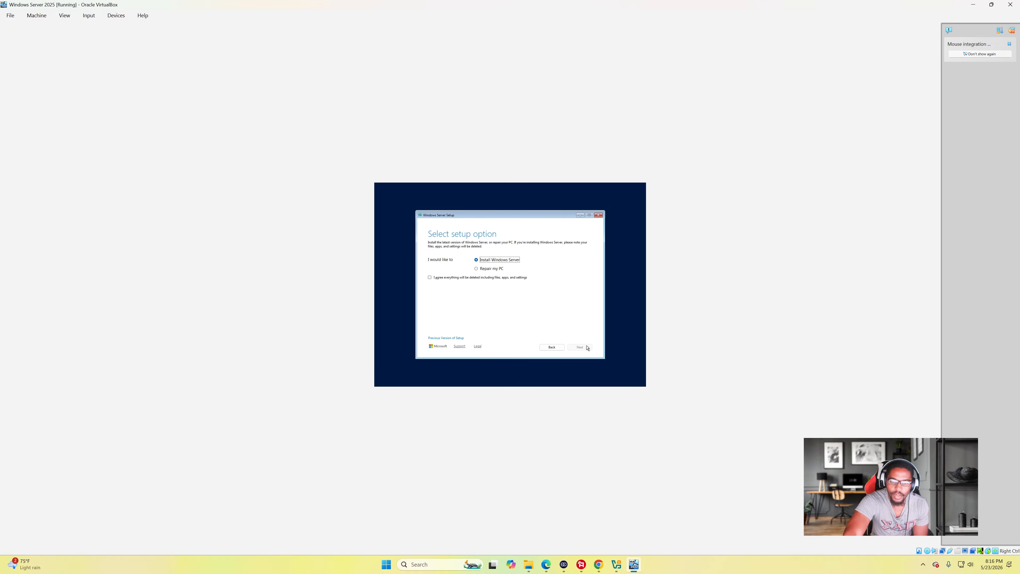
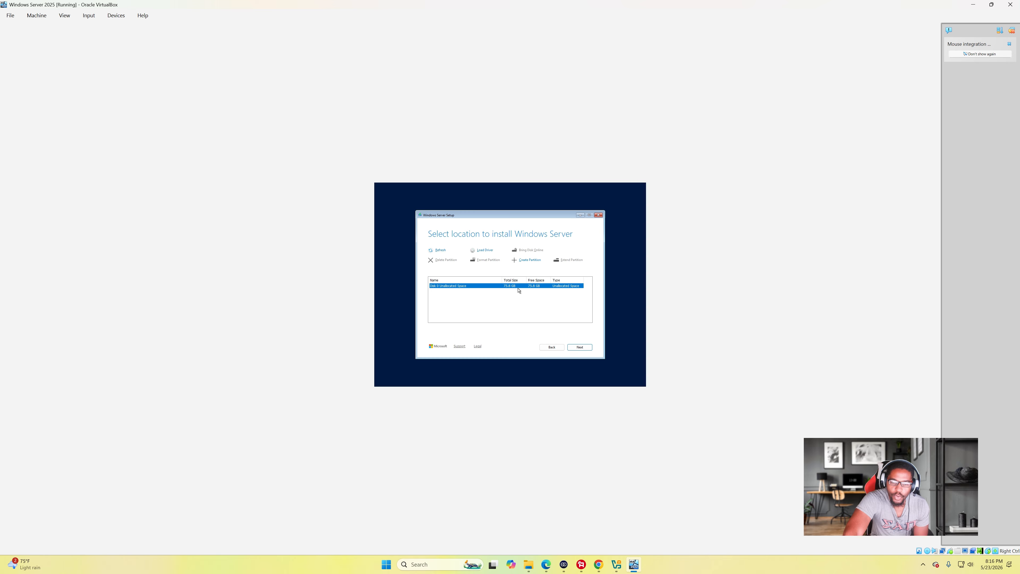
# - Choose the unallocated disk and start the Windows Server installation, keeping nothing
pyautogui.click(582, 346)
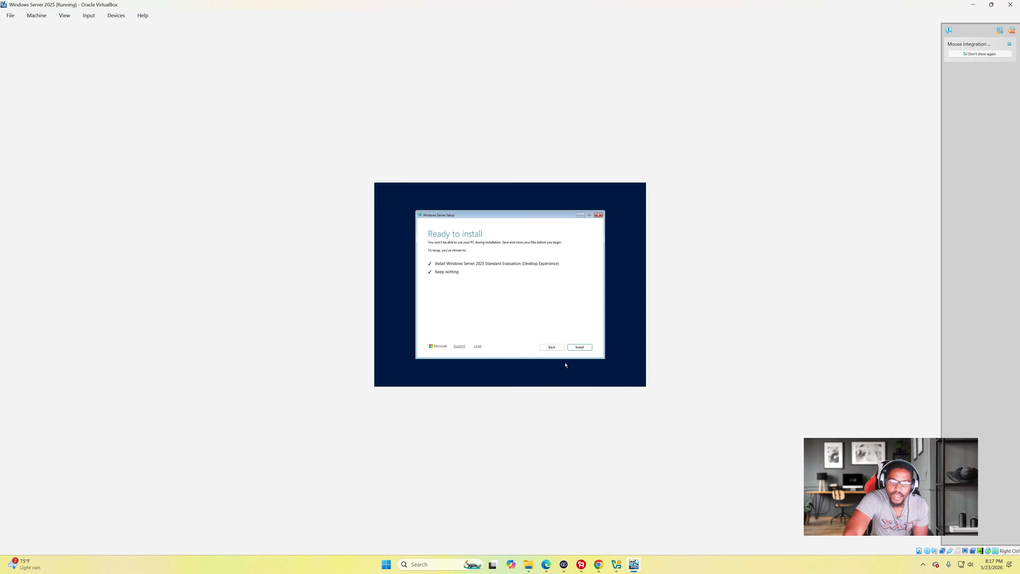
pyautogui.click(590, 346)
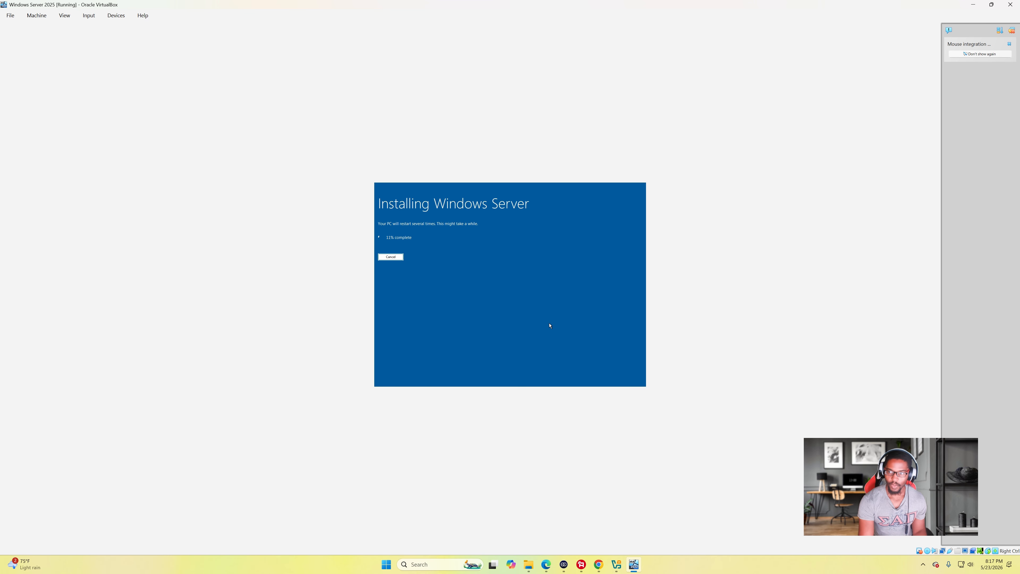
# - Shrink the VM window while installation completes and the server reaches its lock screen
pyautogui.moveTo(715, 4); pyautogui.dragTo(624, 136)
pyautogui.click(581, 564)
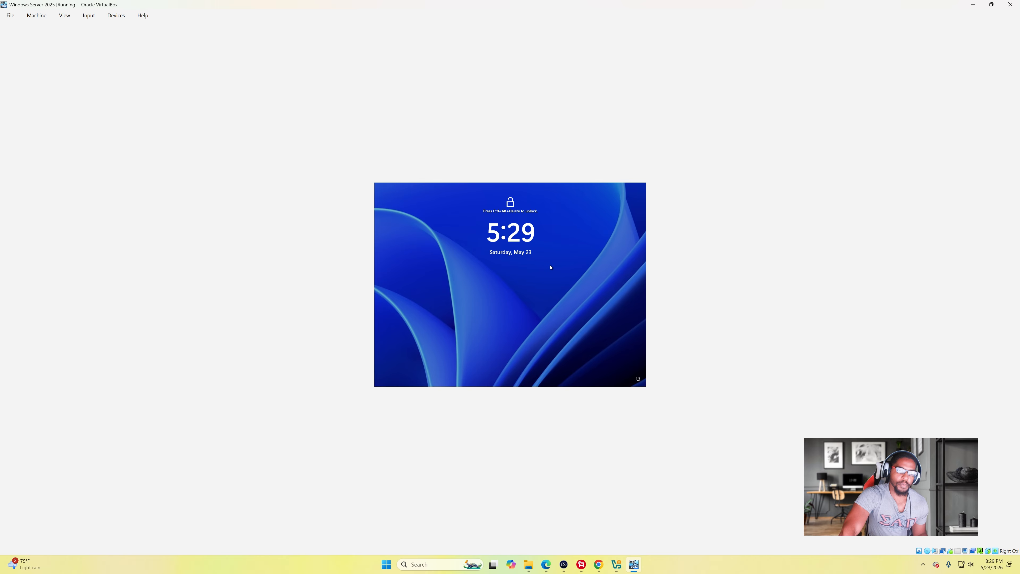
# - Send Ctrl+Alt+Del from the Input menu and sign in with the Administrator password
pyautogui.click(90, 16)
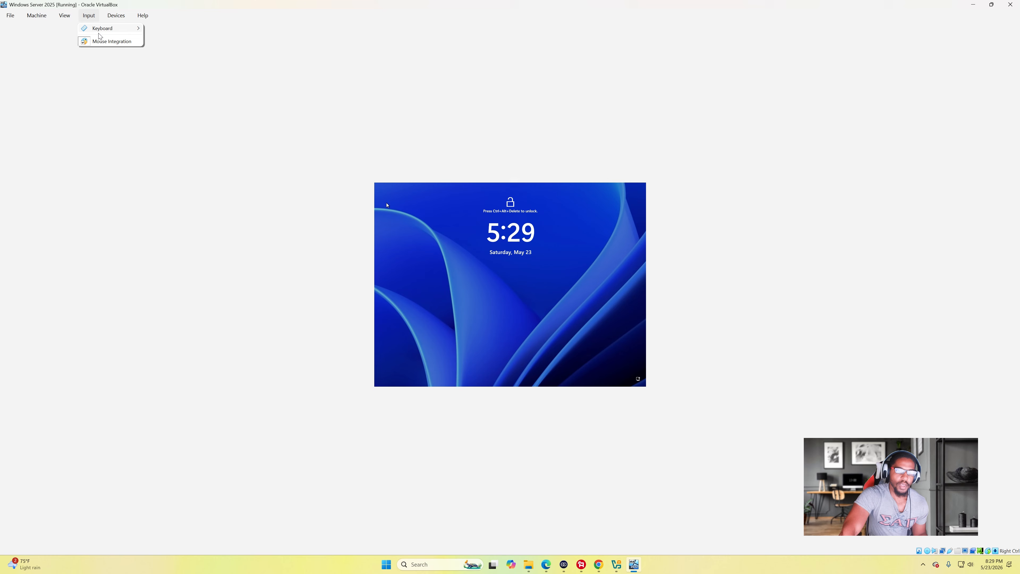
pyautogui.moveTo(103, 29)
pyautogui.click(204, 51)
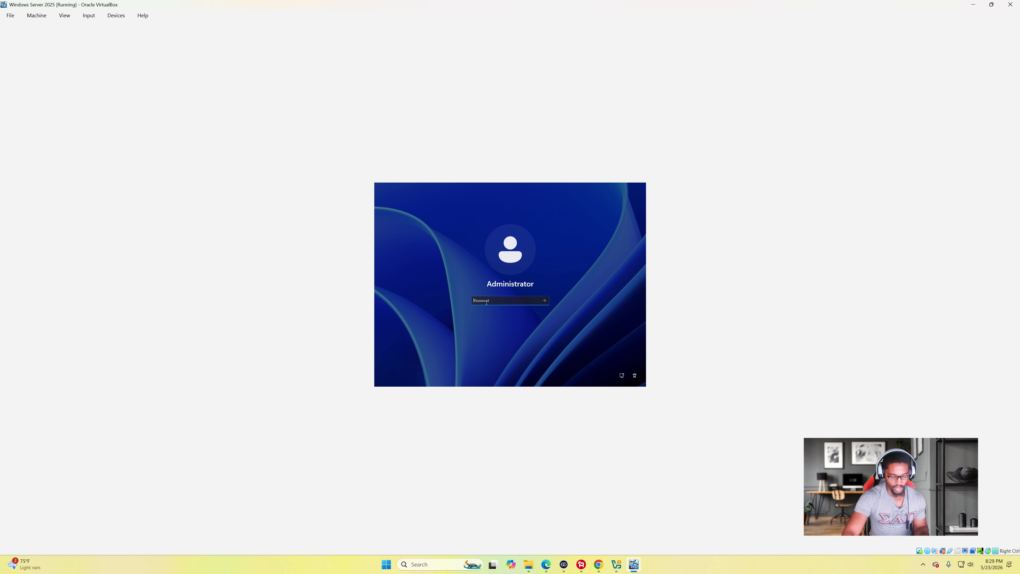
pyautogui.write('••')
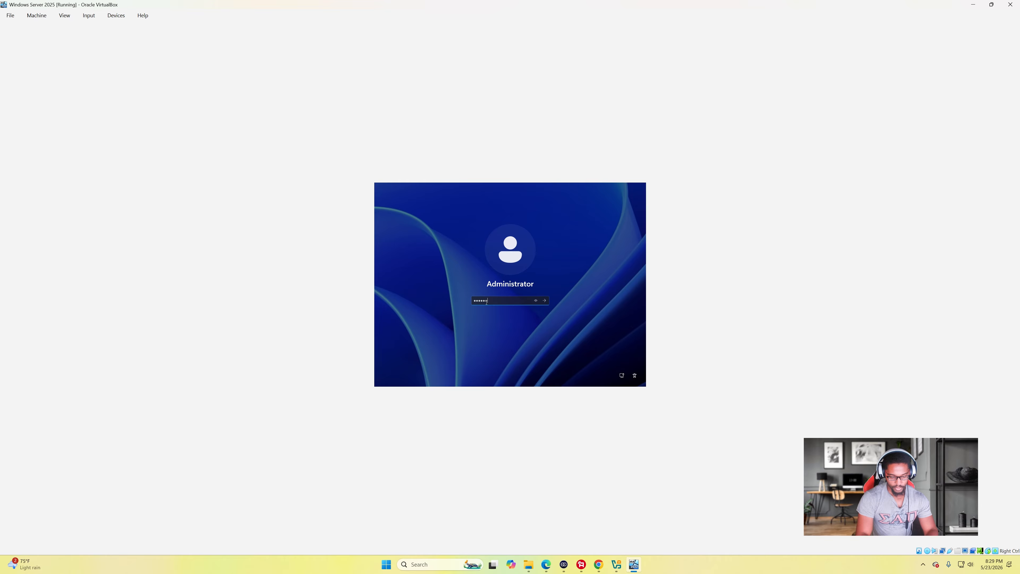
pyautogui.write('•••••')
pyautogui.press('BackSpace')
pyautogui.press('BackSpace')
pyautogui.press('BackSpace')
pyautogui.press('BackSpace')
pyautogui.press('BackSpace')
pyautogui.press('BackSpace')
pyautogui.press('BackSpace')
pyautogui.press('capslock')
pyautogui.write('•')
pyautogui.press('capslock')
pyautogui.write('••')
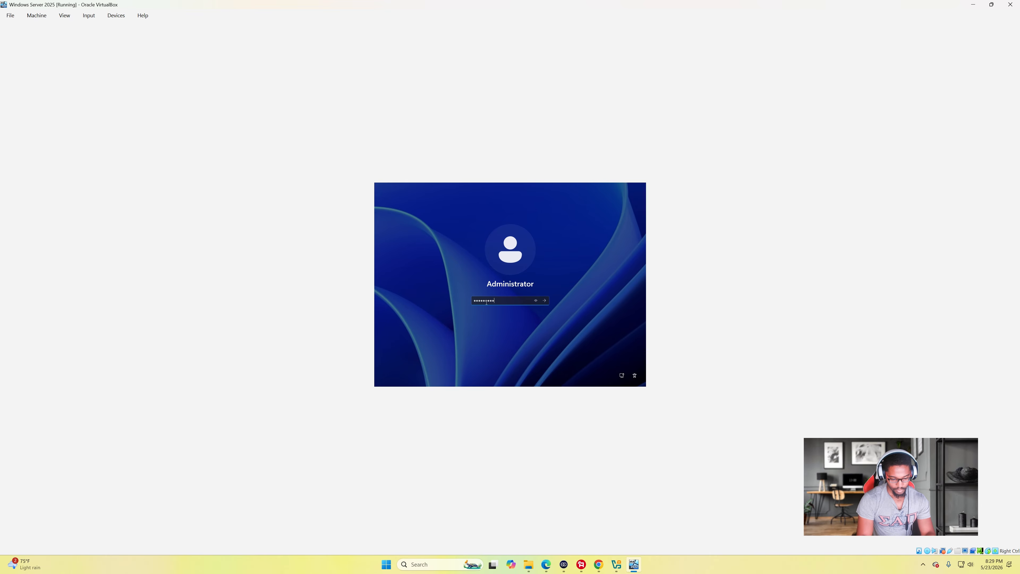
pyautogui.press('Return')
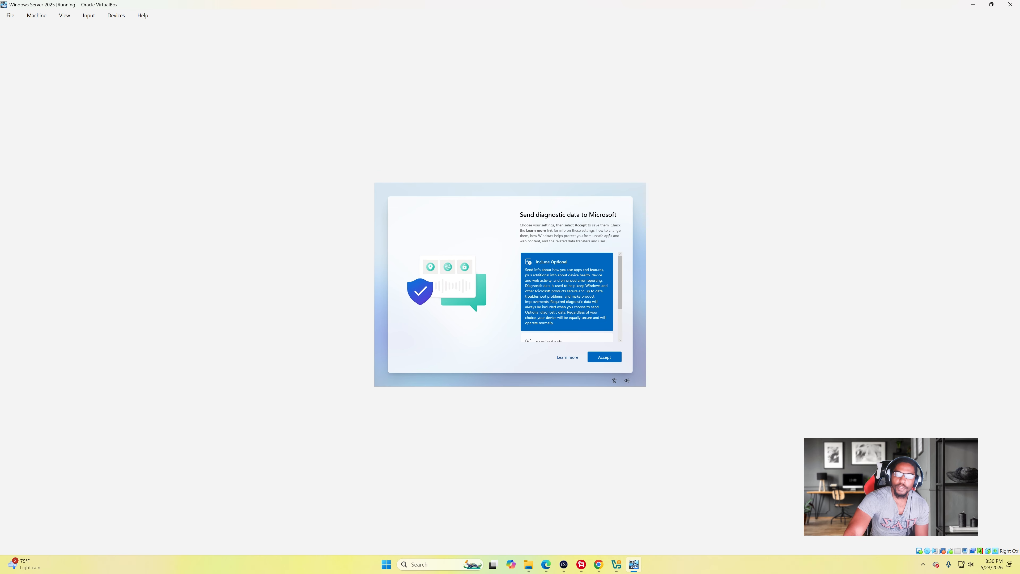
# - Review the diagnostic data options and accept them to finish setup
pyautogui.scroll(-2, 586, 281)
pyautogui.scroll(3, 586, 281)
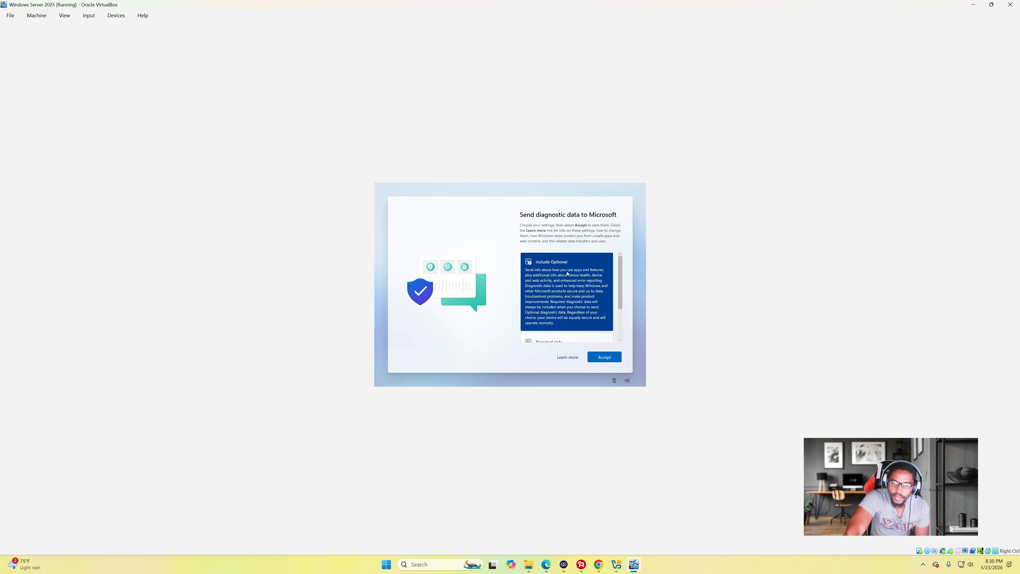
pyautogui.scroll(-3, 587, 280)
pyautogui.scroll(1, 589, 278)
pyautogui.scroll(-2, 589, 282)
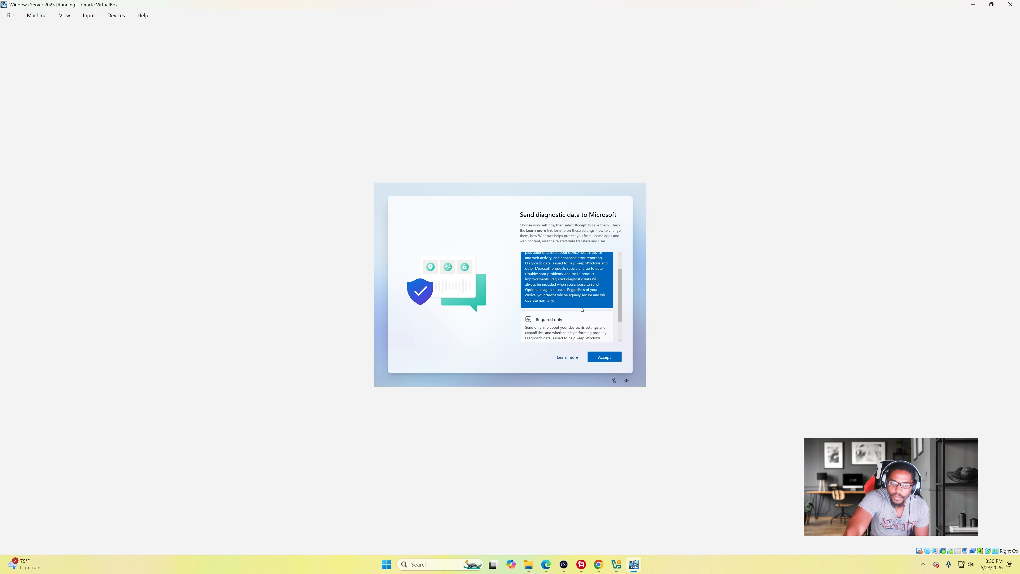
pyautogui.click(600, 360)
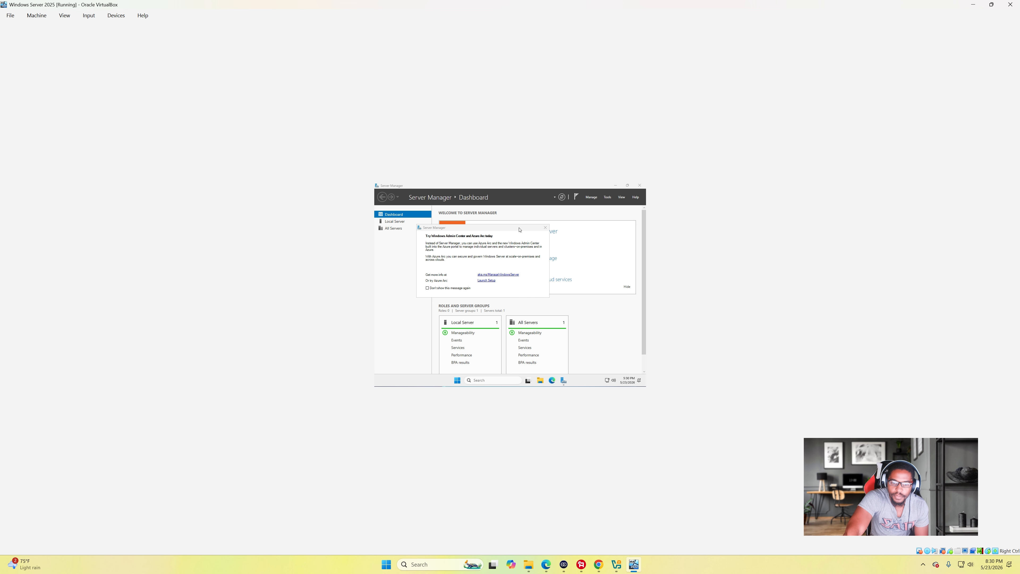
# - Dismiss the Windows Admin Center prompt, glance at Tools, and launch Add roles and features
pyautogui.click(545, 228)
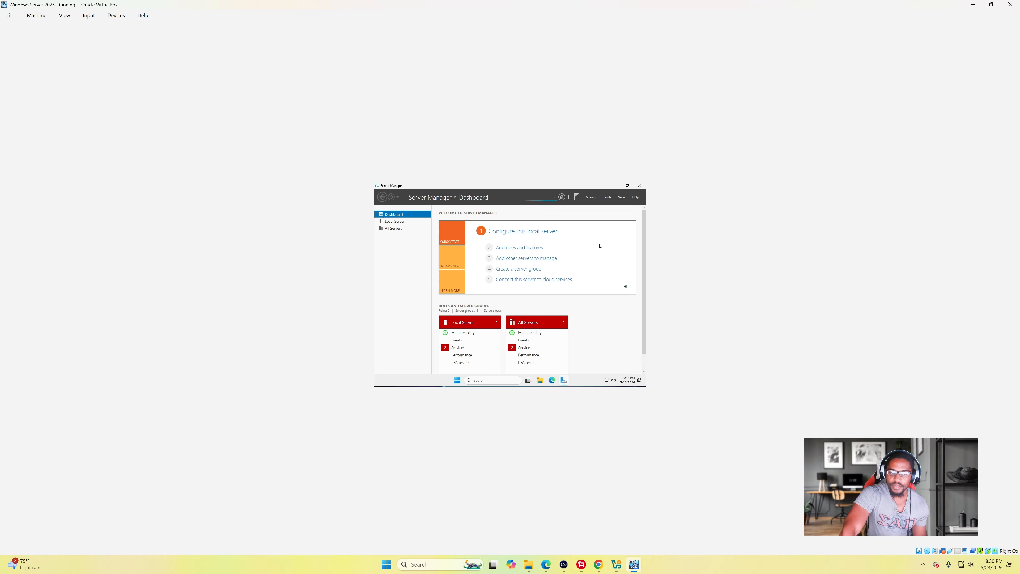
pyautogui.click(608, 197)
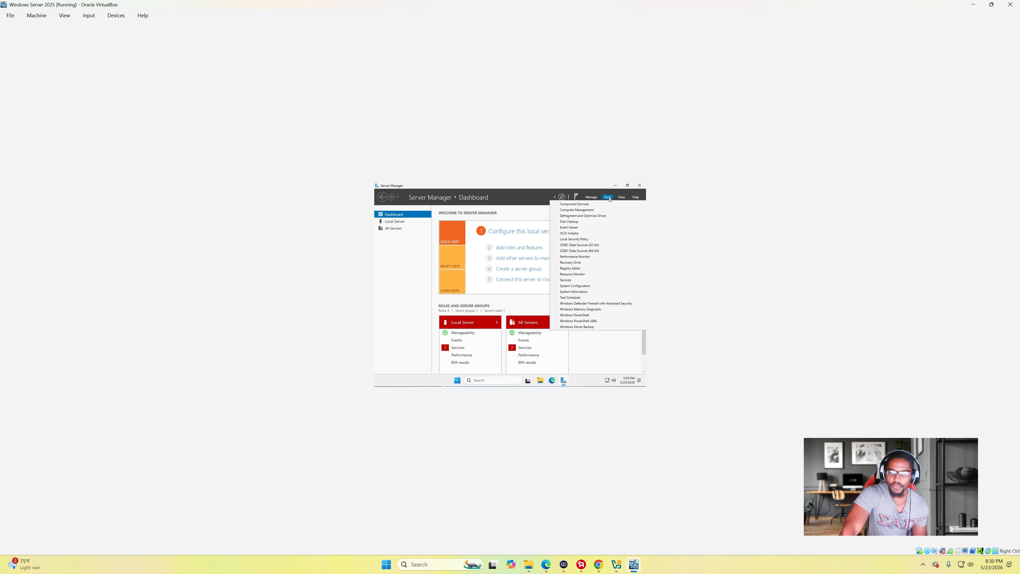
pyautogui.click(549, 213)
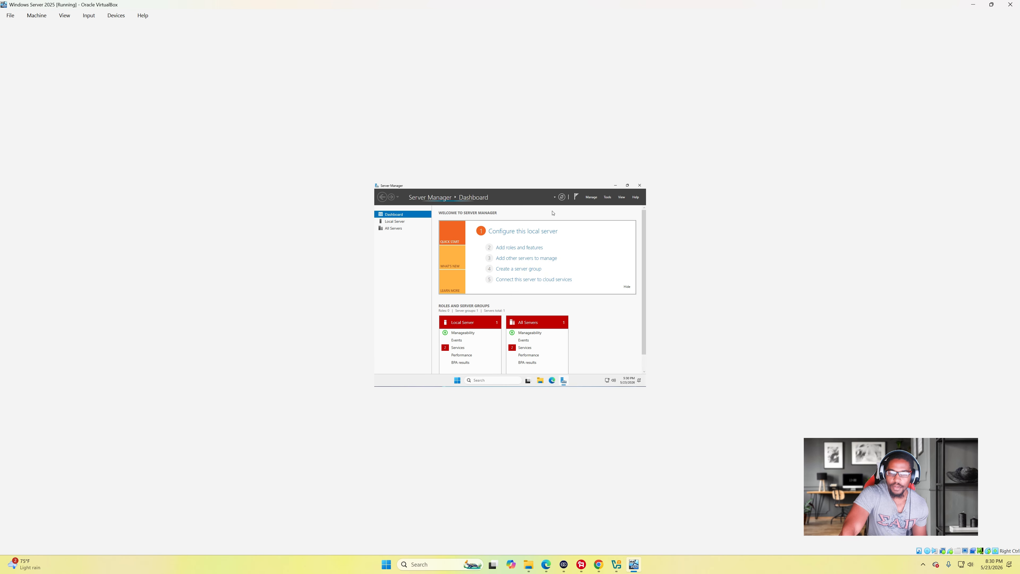
pyautogui.click(511, 248)
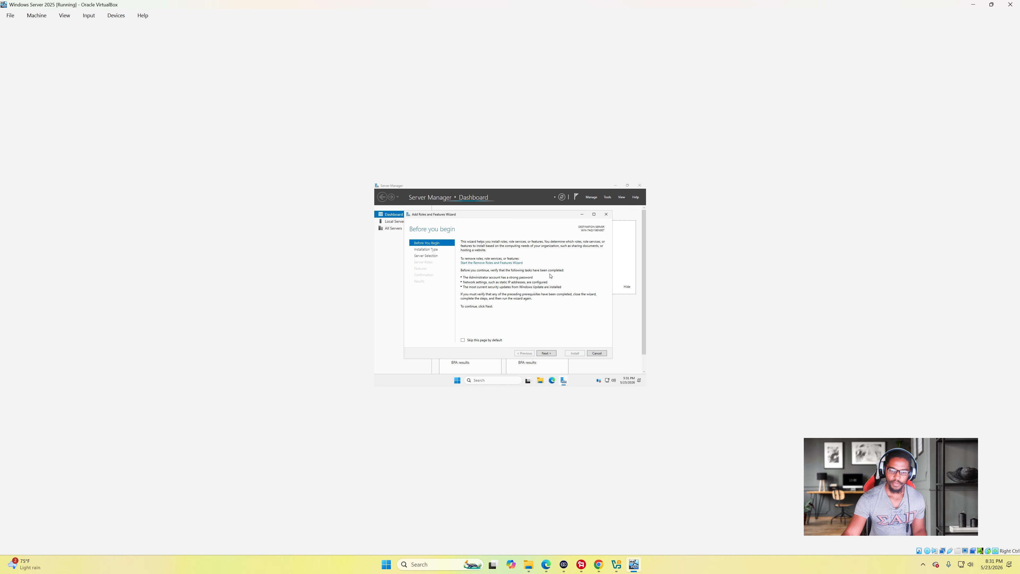
# - Skip Before you begin and keep Role-based or feature-based installation
pyautogui.click(547, 354)
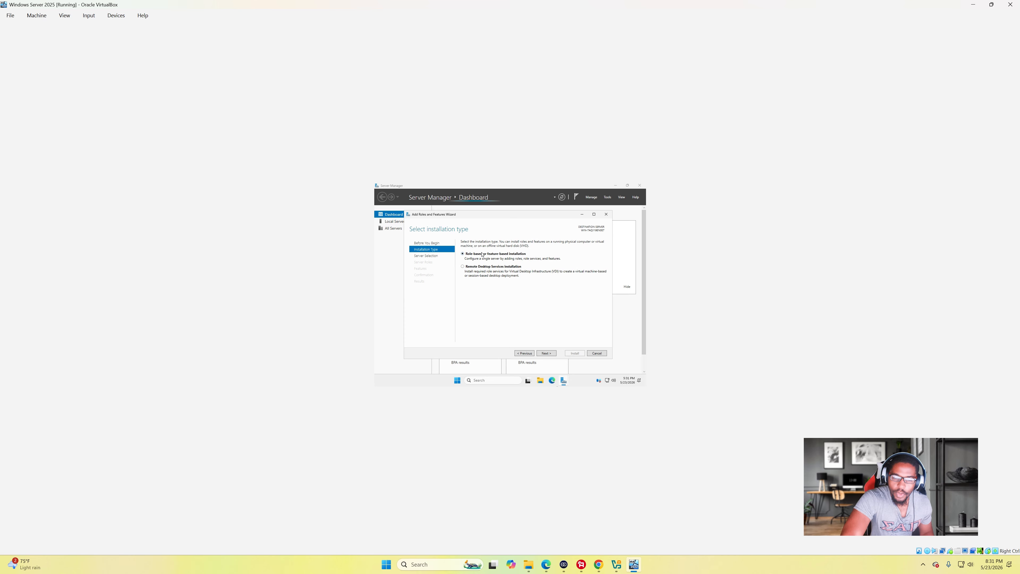
pyautogui.click(549, 356)
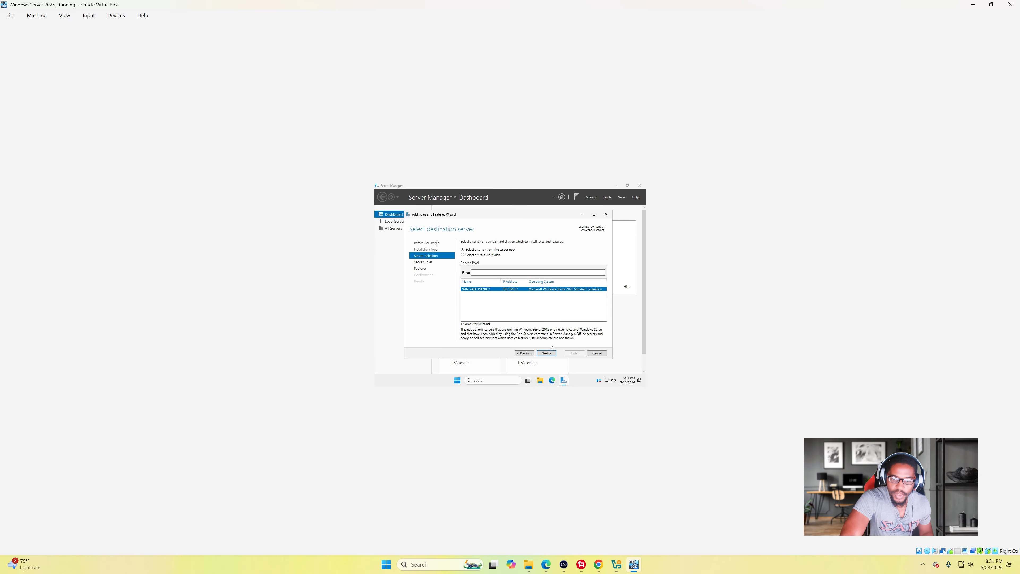
# - Keep the local server selected as the destination and advance to Server Roles
pyautogui.click(551, 353)
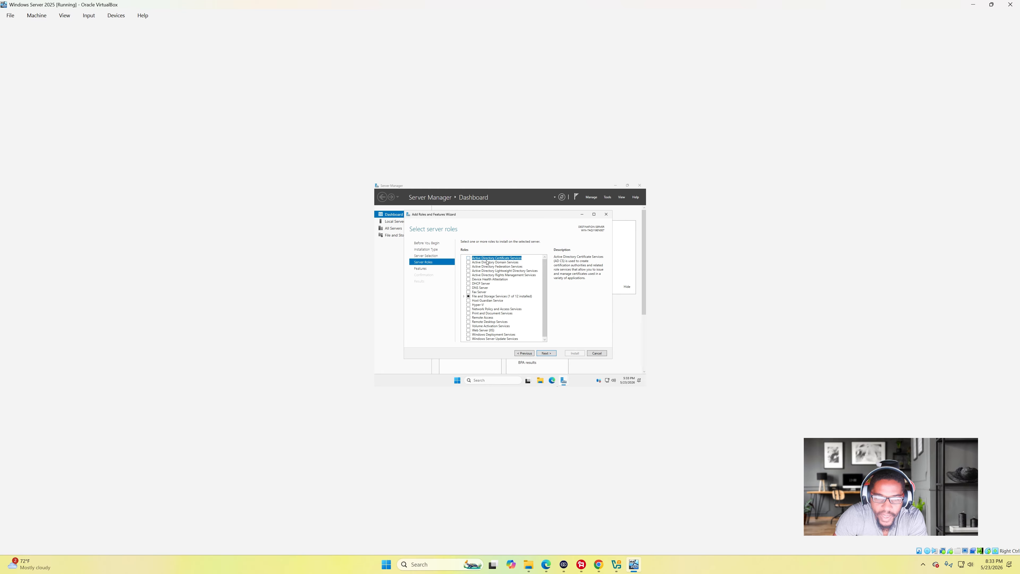
# - Check AD DS, DHCP Server and DNS Server with their required features, then continue to Features
pyautogui.click(469, 262)
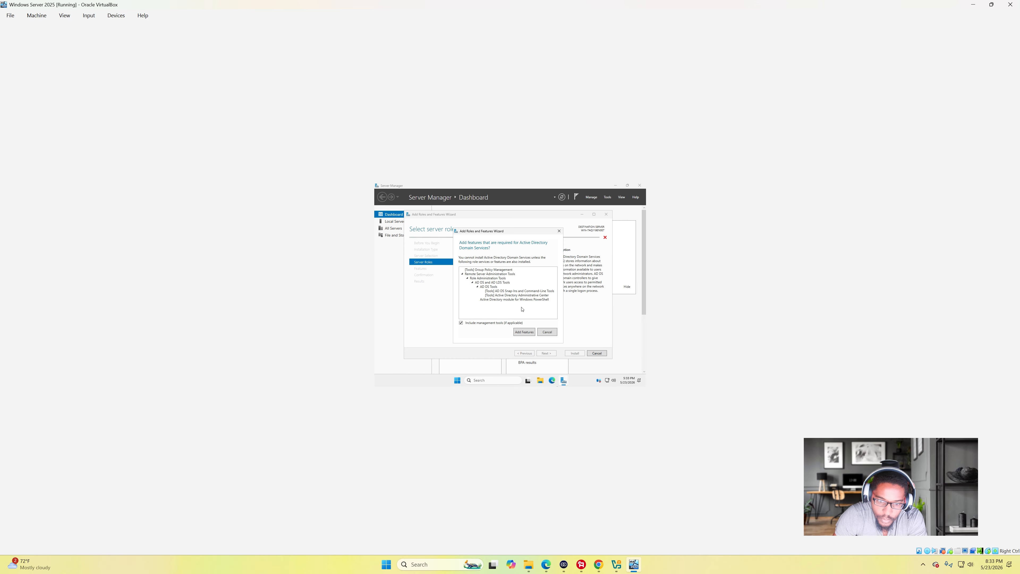
pyautogui.click(524, 331)
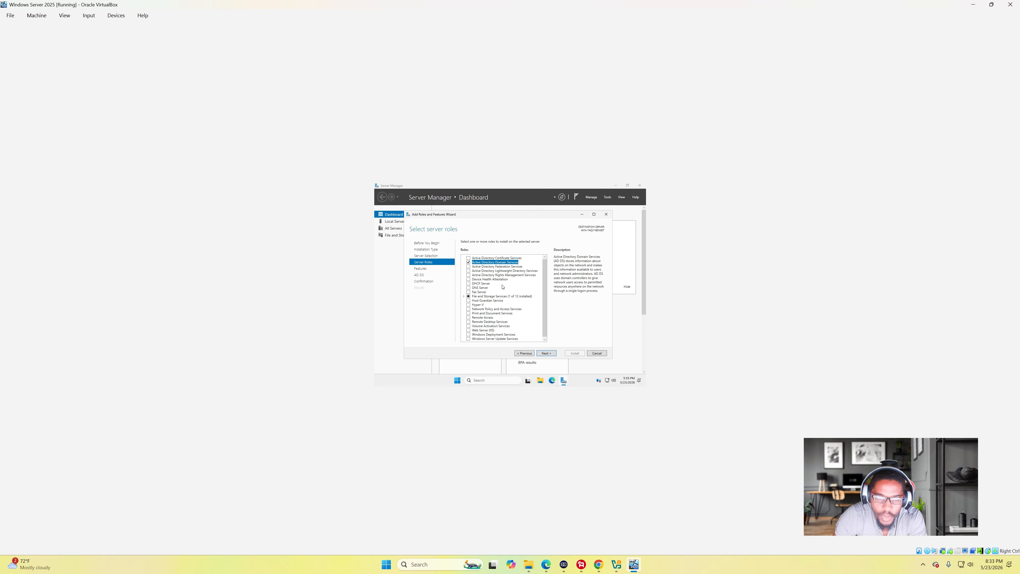
pyautogui.click(469, 284)
pyautogui.click(524, 332)
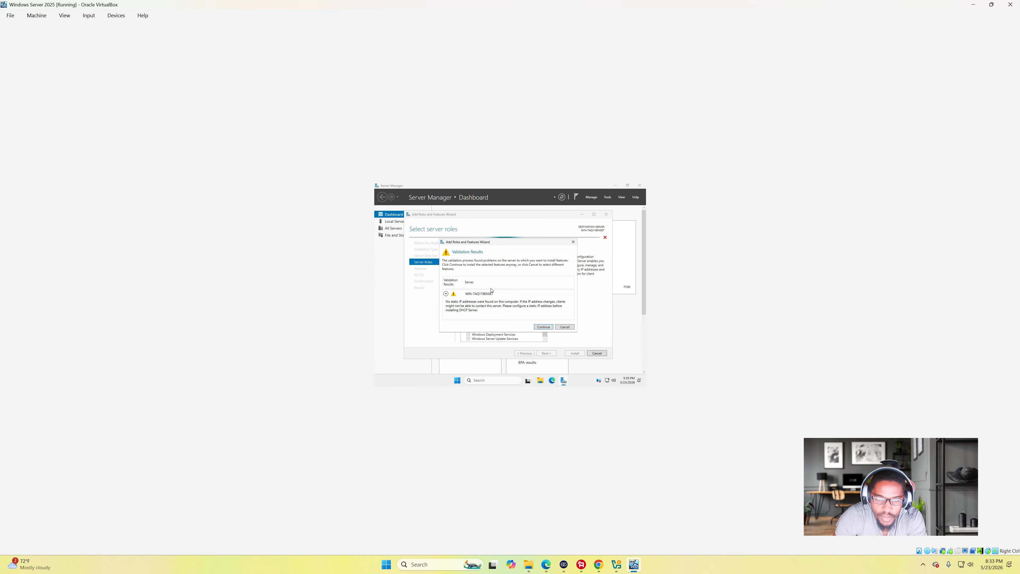
pyautogui.click(542, 327)
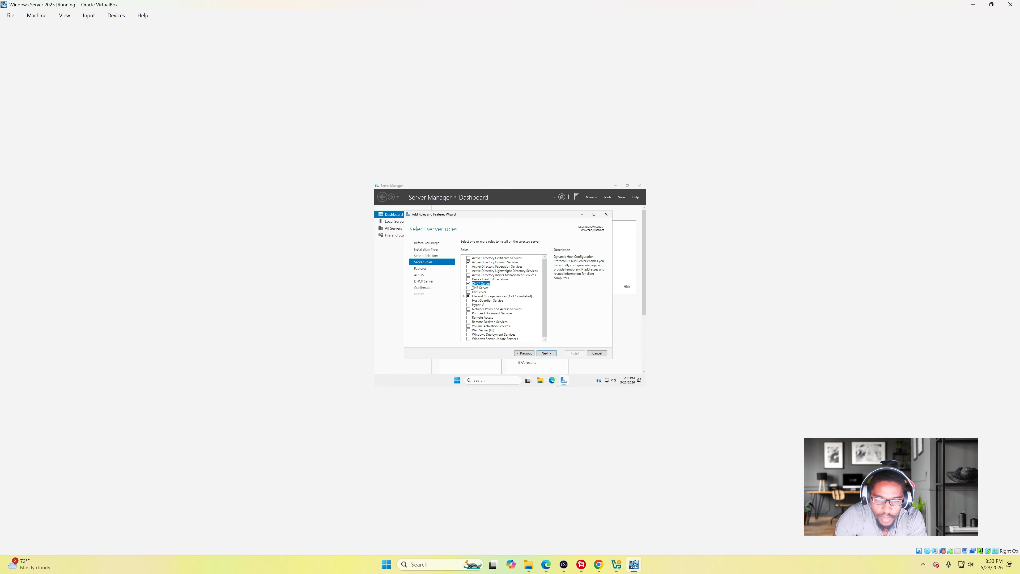
pyautogui.click(469, 288)
pyautogui.click(523, 331)
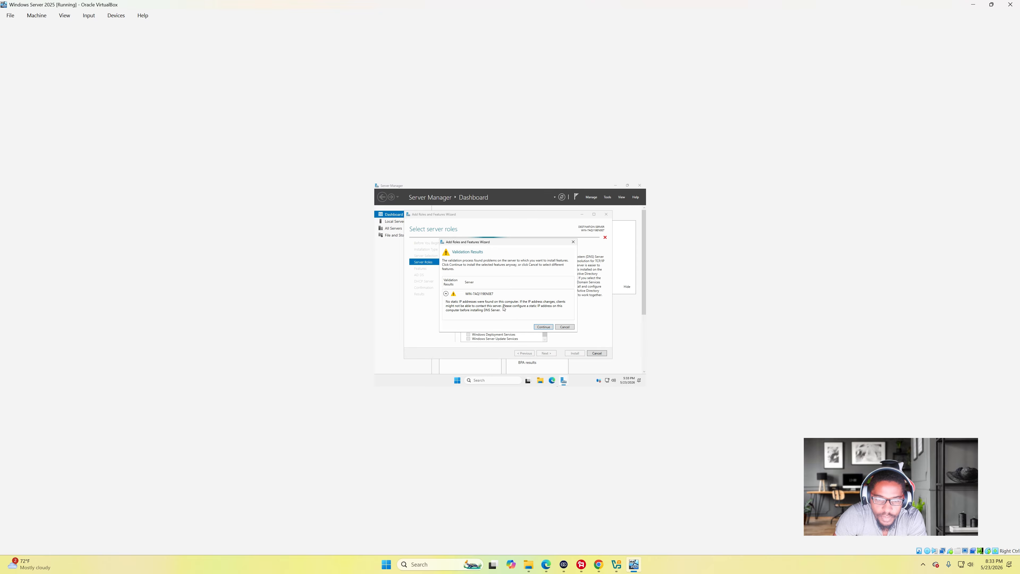
pyautogui.click(540, 327)
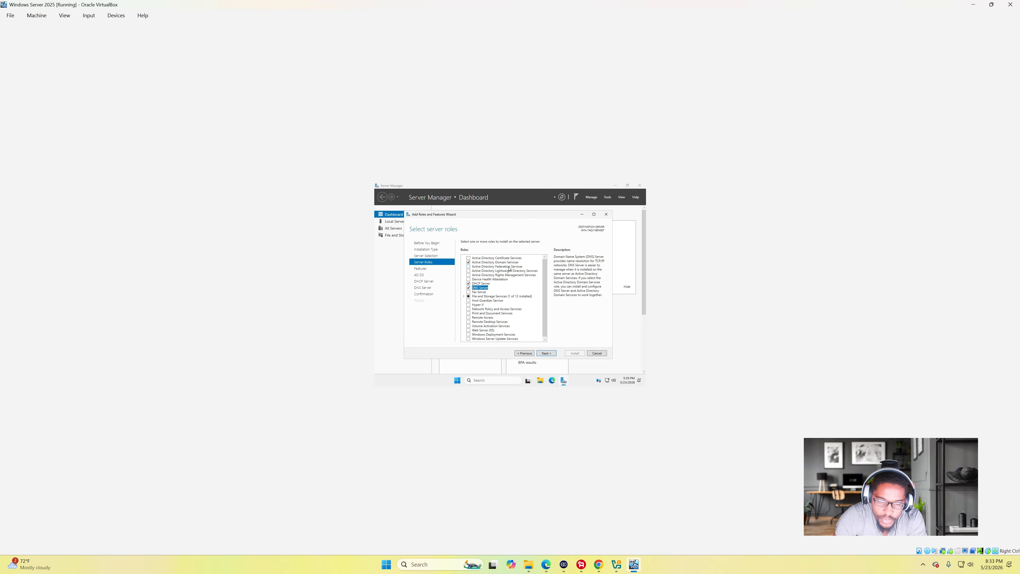
pyautogui.scroll(-1, 506, 270)
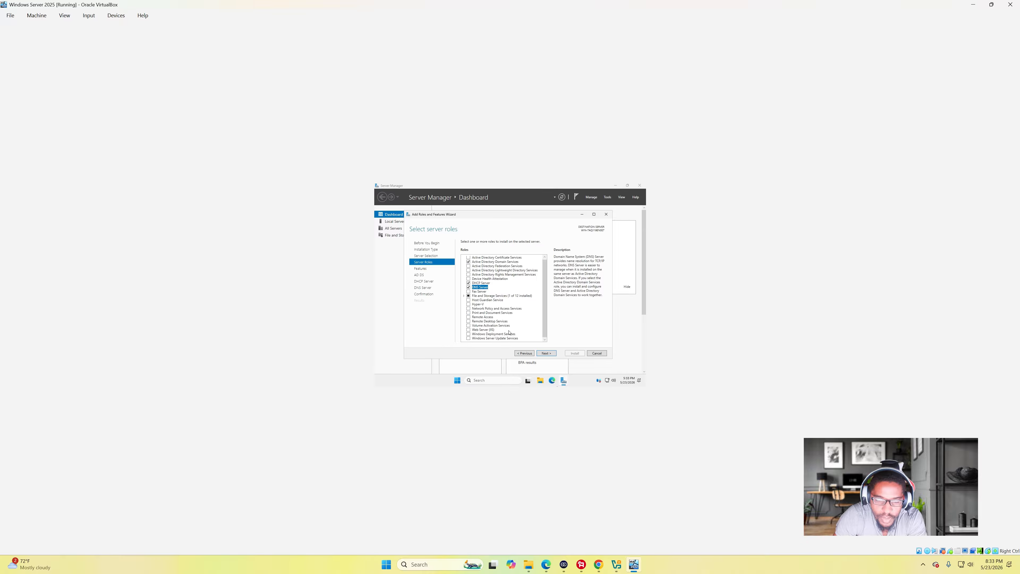
pyautogui.scroll(1, 505, 306)
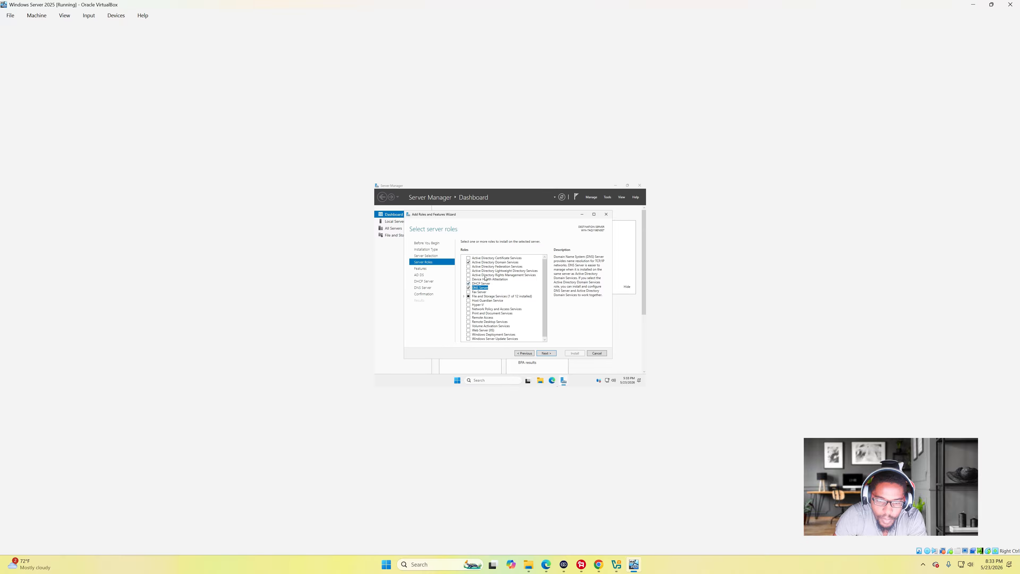
pyautogui.scroll(-1, 501, 320)
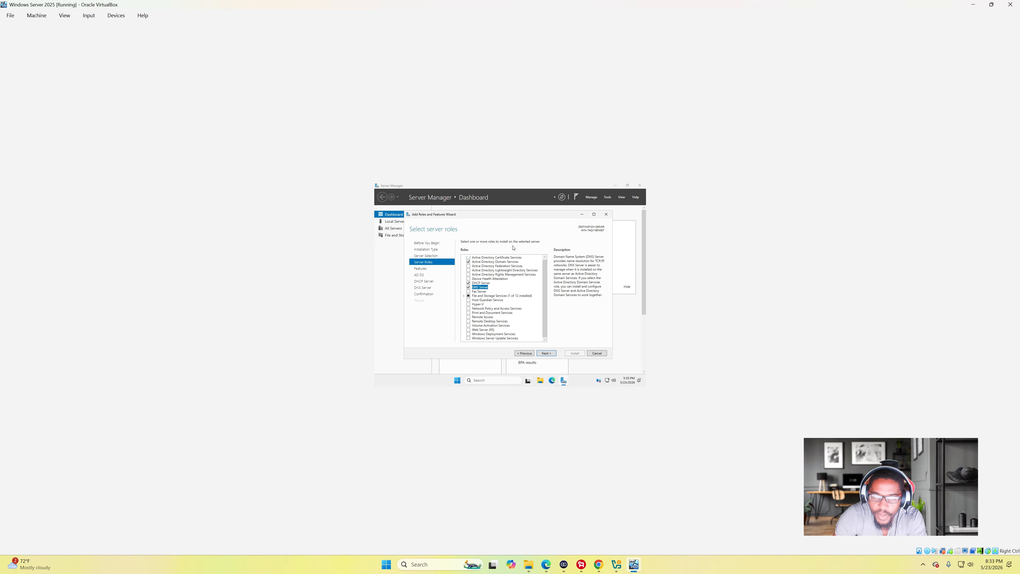
pyautogui.click(553, 354)
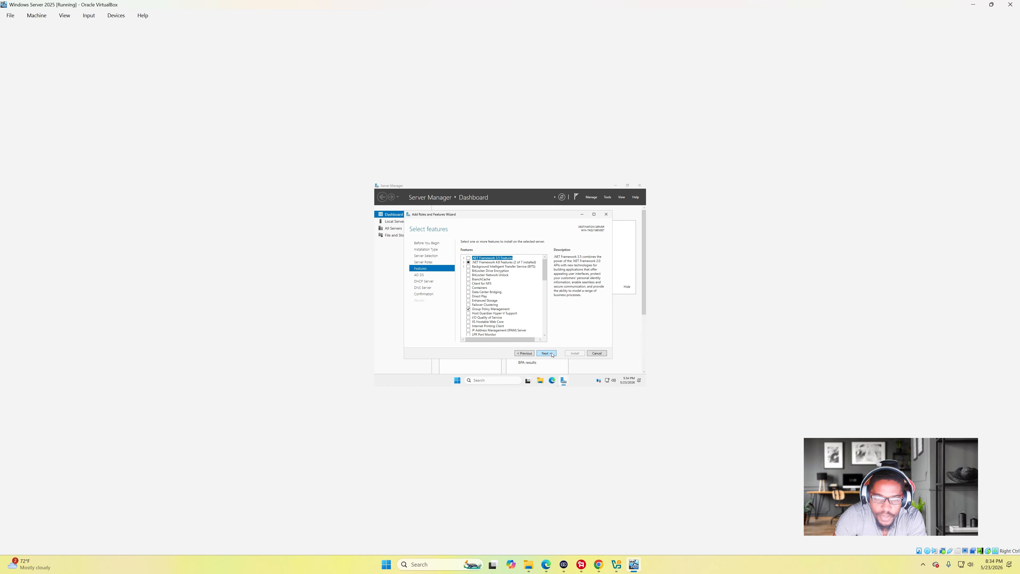
# - Look over the Features list, then advance past the AD DS and DHCP Server notes
pyautogui.scroll(-13, 488, 275)
pyautogui.scroll(-2, 490, 280)
pyautogui.scroll(-1, 506, 305)
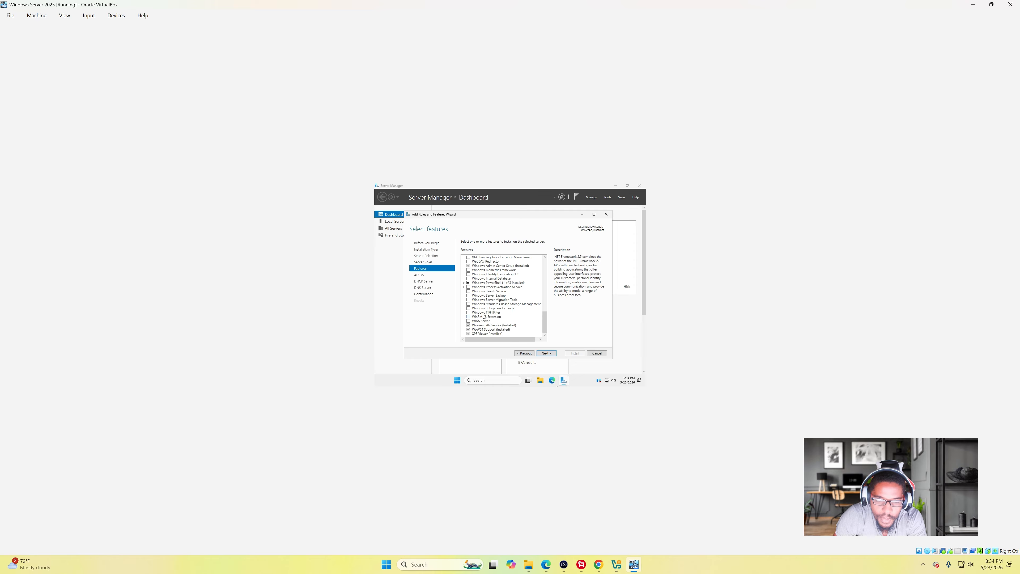
pyautogui.scroll(5, 488, 314)
pyautogui.scroll(10, 488, 306)
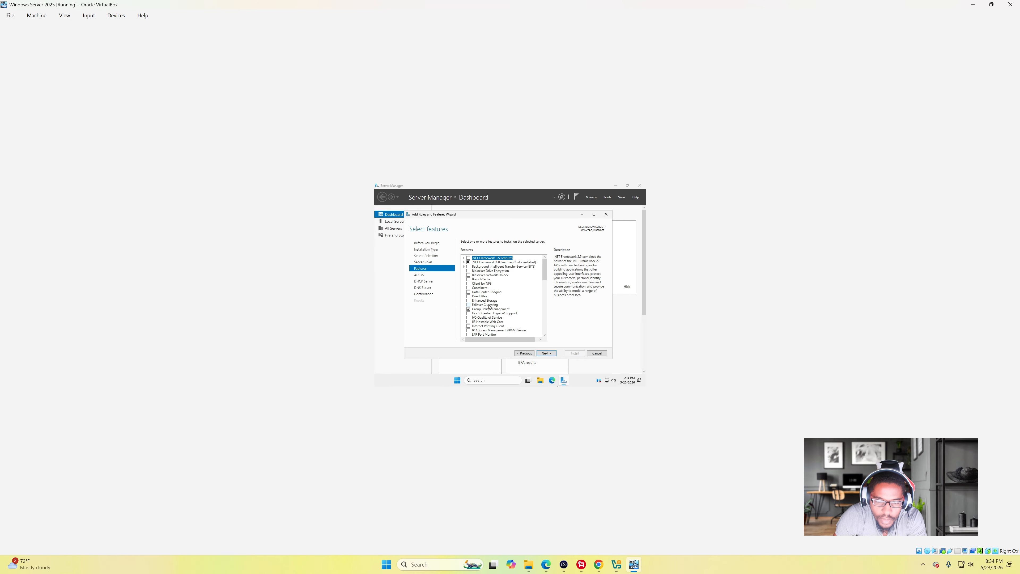
pyautogui.scroll(-2, 498, 279)
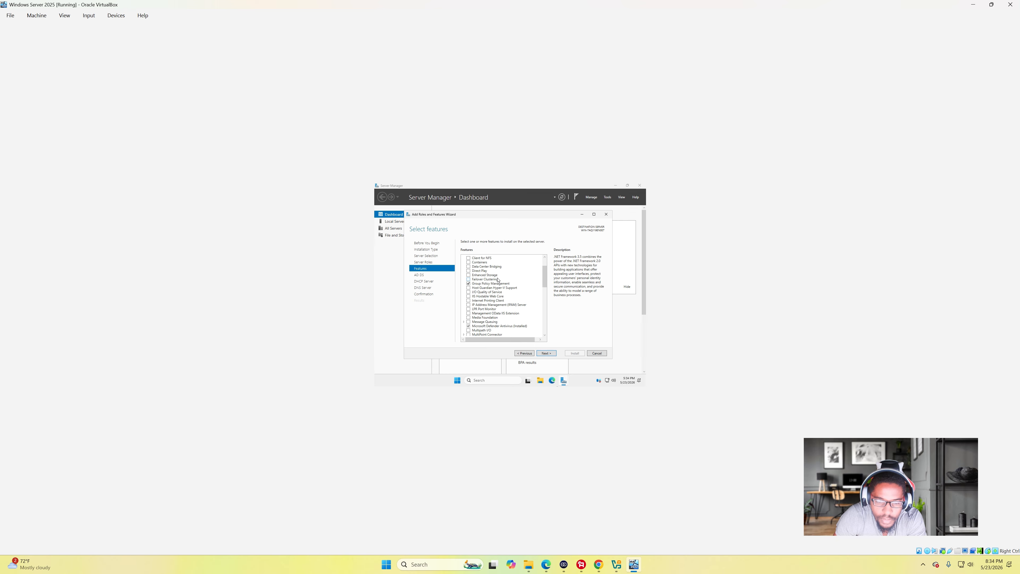
pyautogui.scroll(-2, 505, 279)
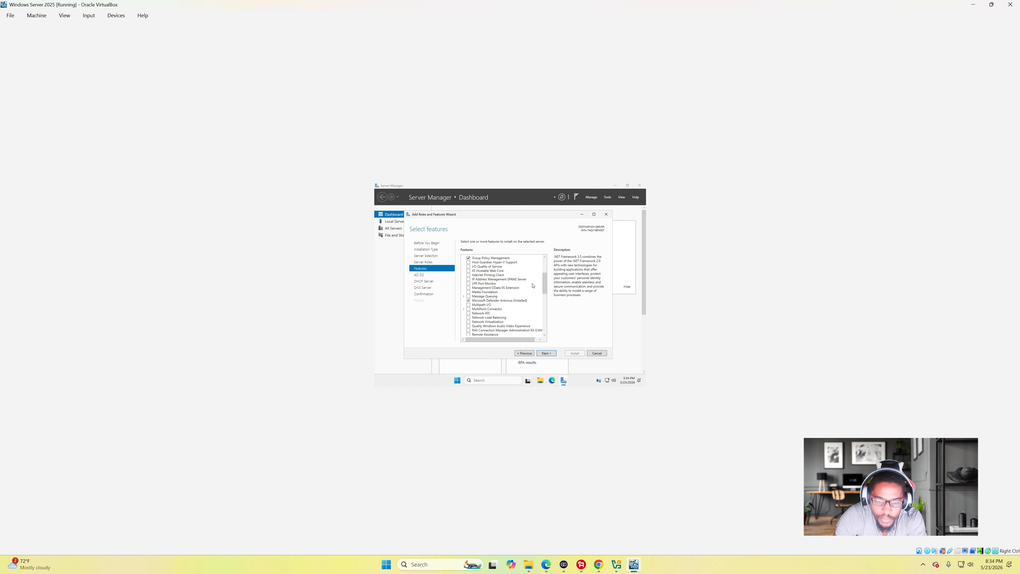
pyautogui.click(556, 354)
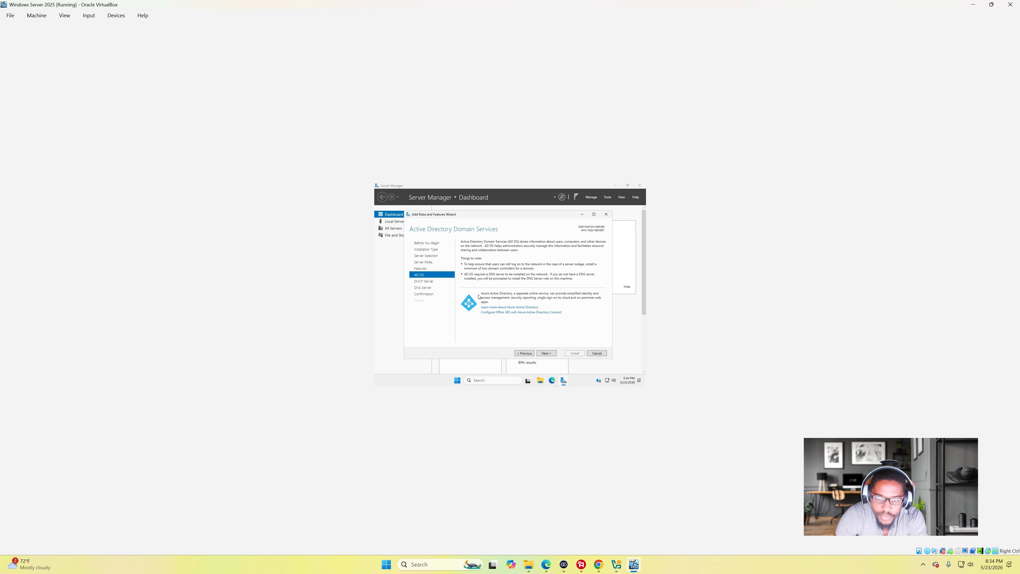
pyautogui.click(547, 353)
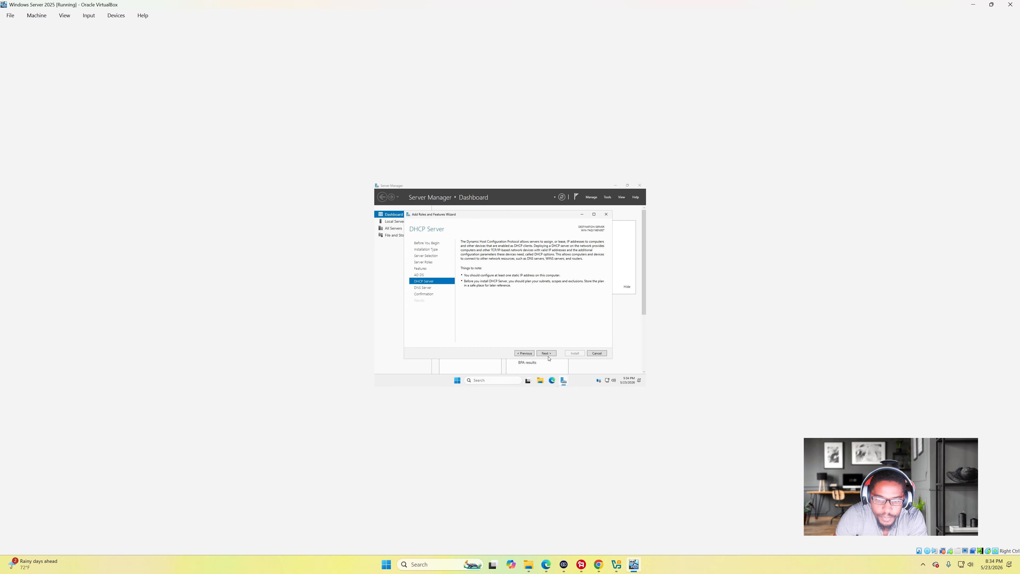
pyautogui.click(550, 355)
# - Pass the DNS Server page, review the confirmation list, and install the selected roles
pyautogui.click(550, 355)
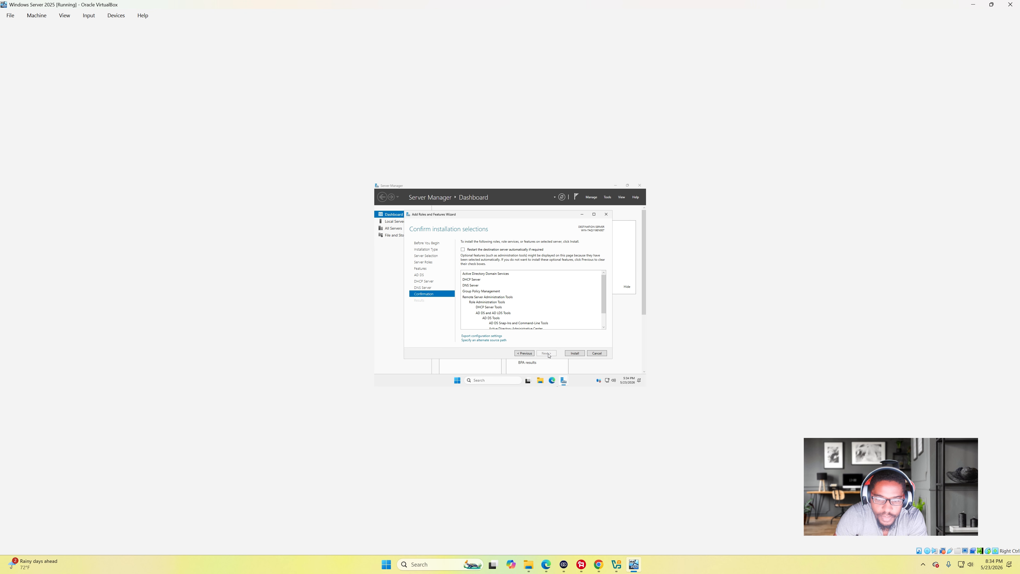
pyautogui.scroll(-1, 545, 289)
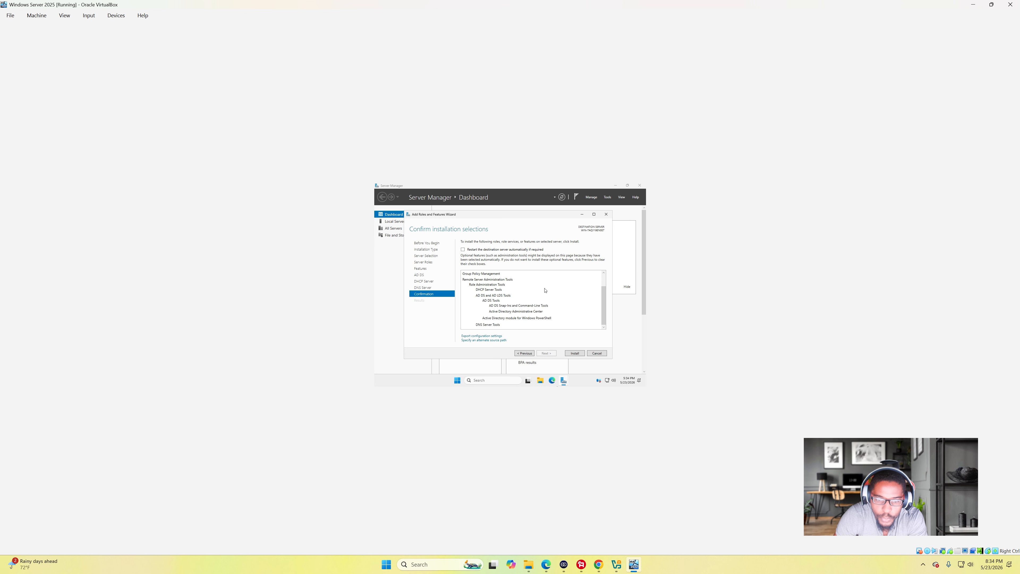
pyautogui.scroll(1, 545, 291)
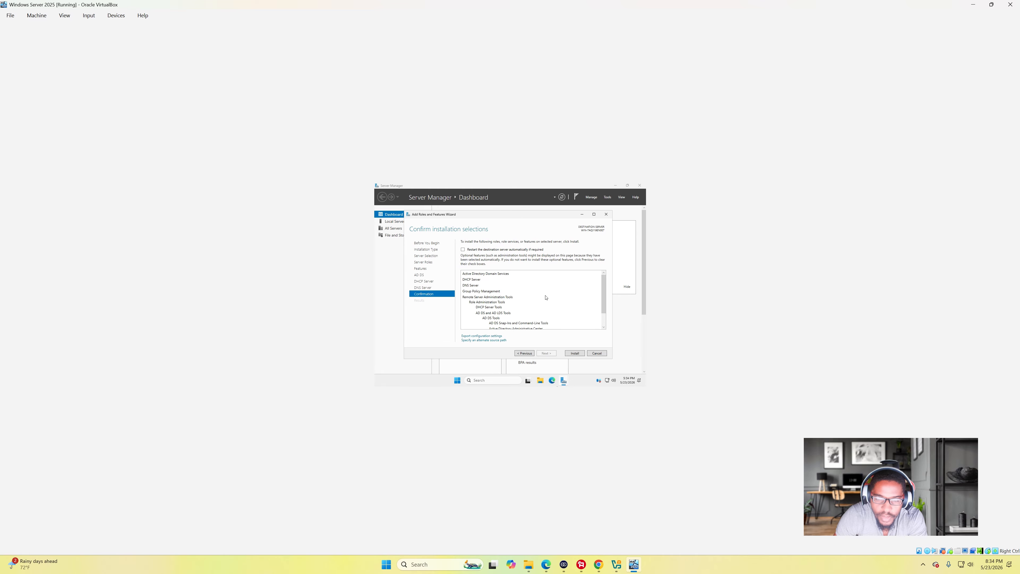
pyautogui.click(574, 354)
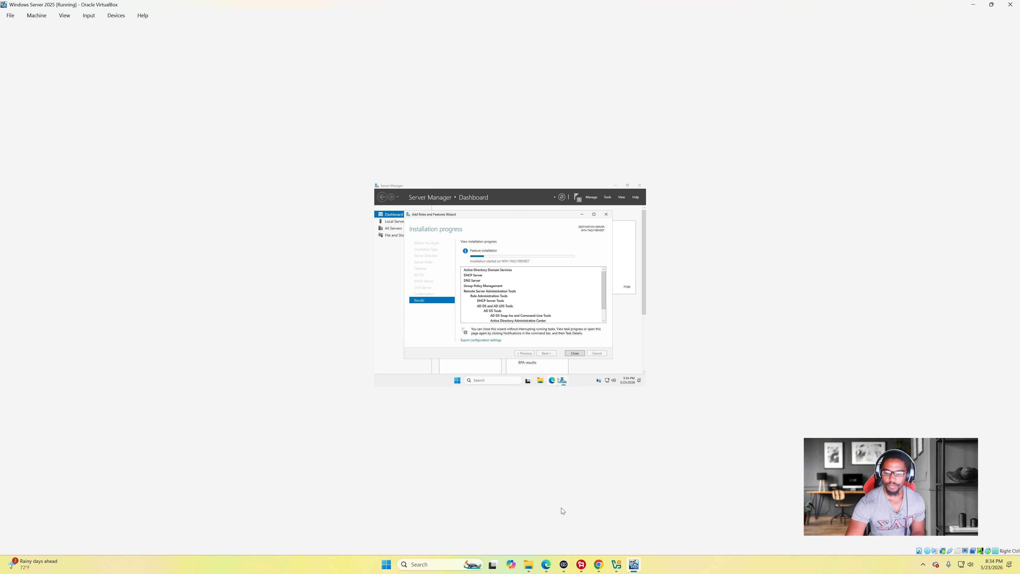
pyautogui.click(581, 564)
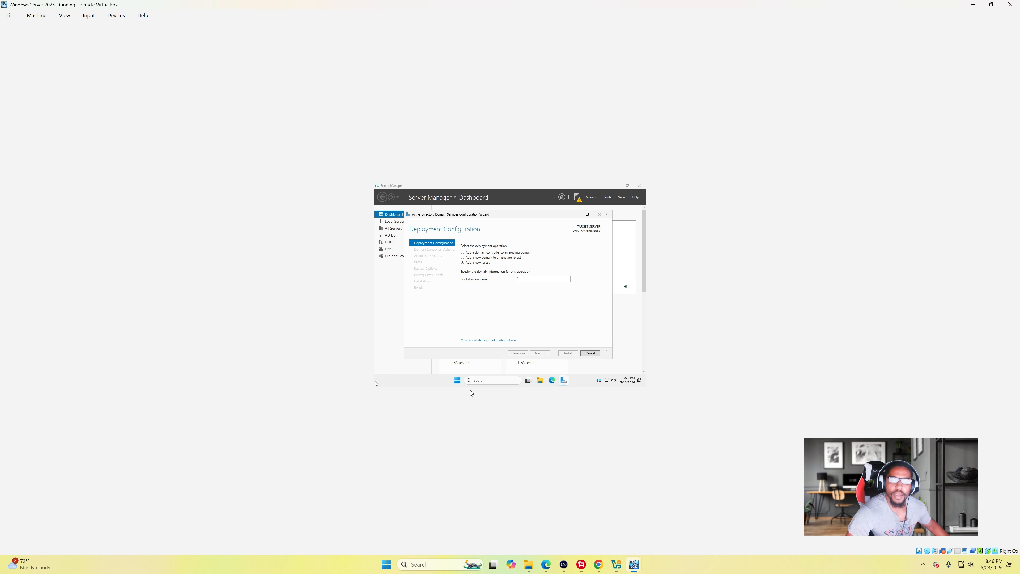
# - Keep 'Add a new forest' and enter testdomain.local as the root domain name
pyautogui.click(532, 279)
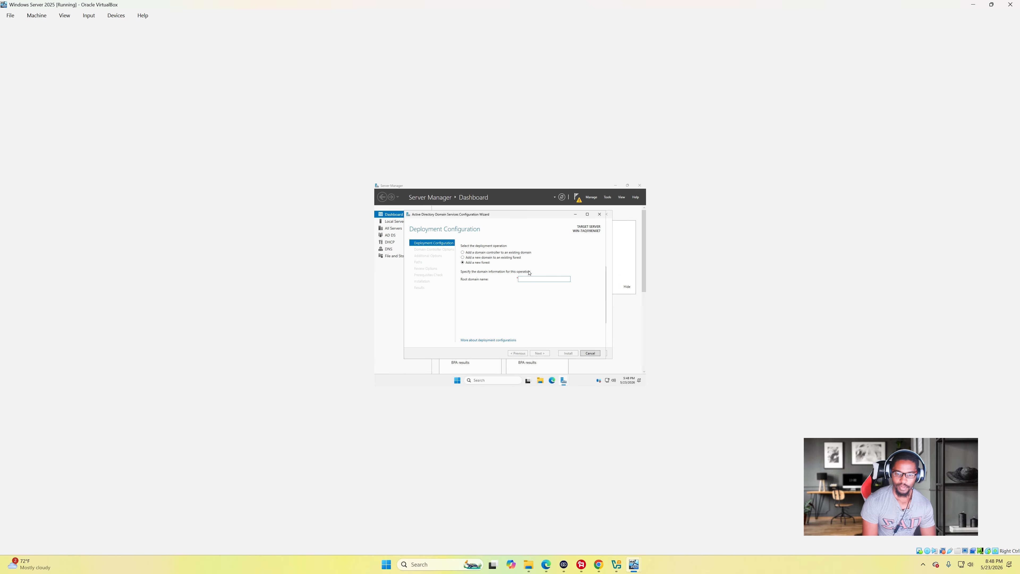
pyautogui.write('testdomain.local')
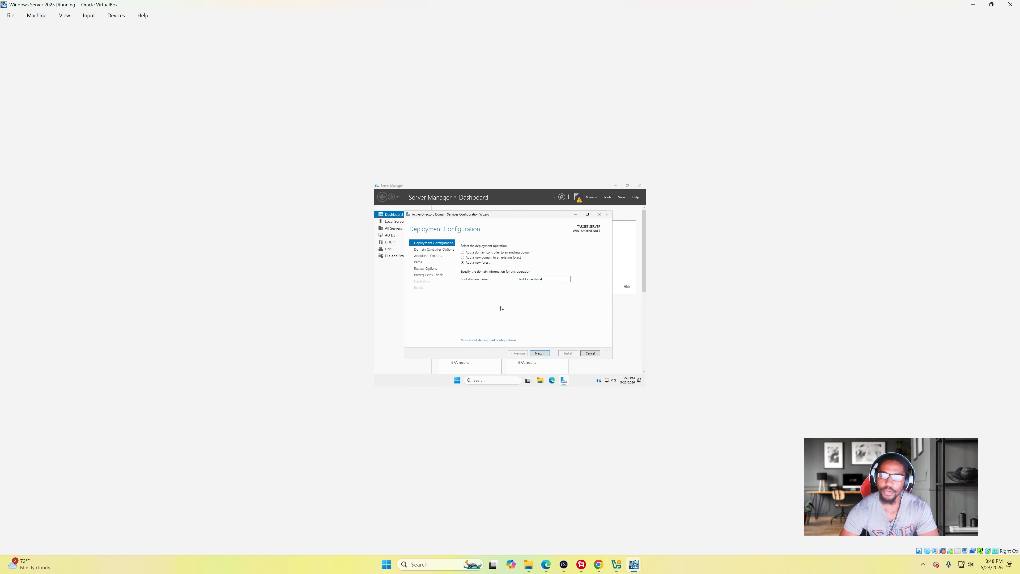
# - Move to Domain Controller Options, leaving forest and domain functional levels at Windows Server 2025
pyautogui.click(540, 353)
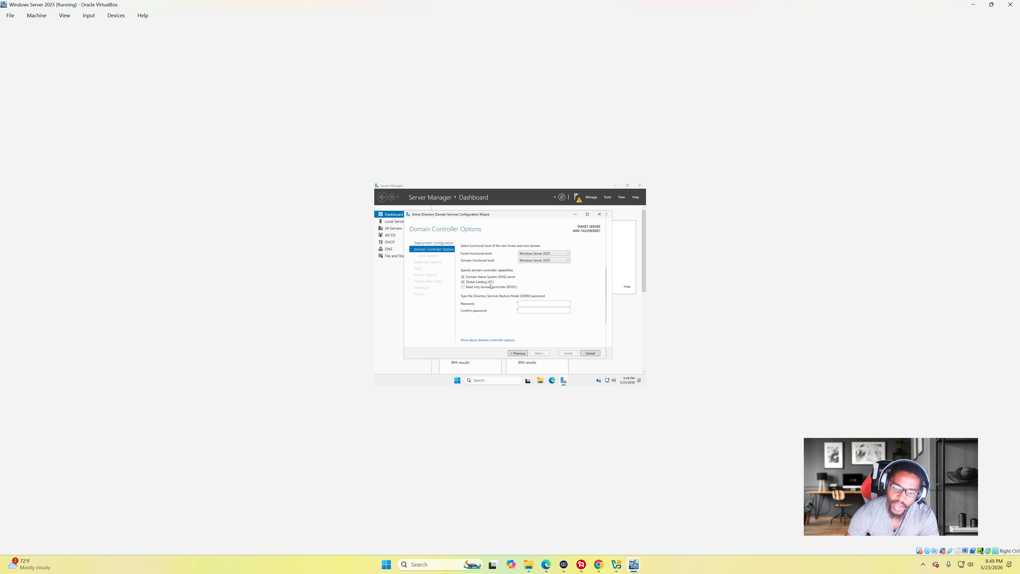
pyautogui.click(539, 254)
pyautogui.click(539, 254)
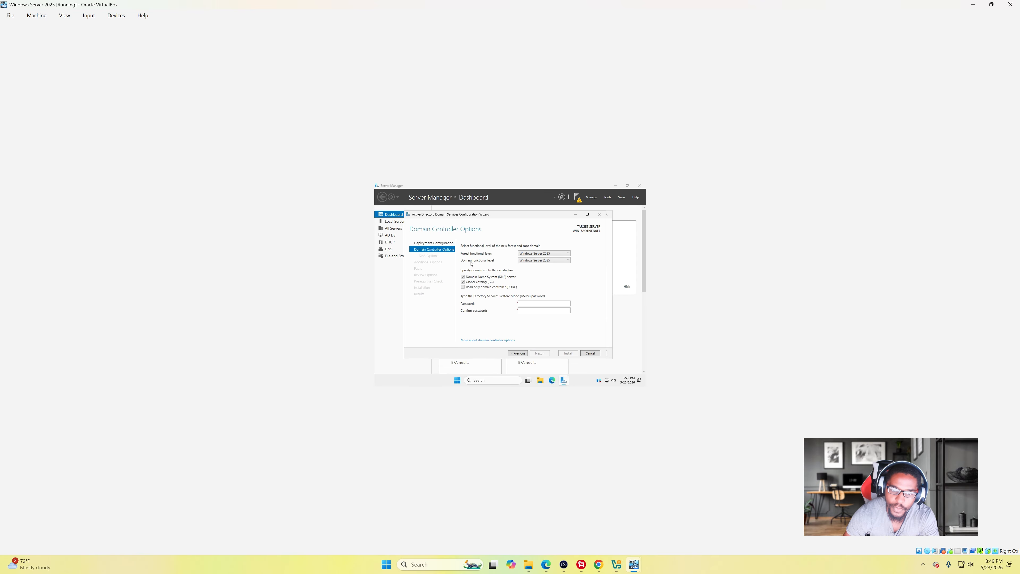
pyautogui.click(531, 260)
pyautogui.click(549, 266)
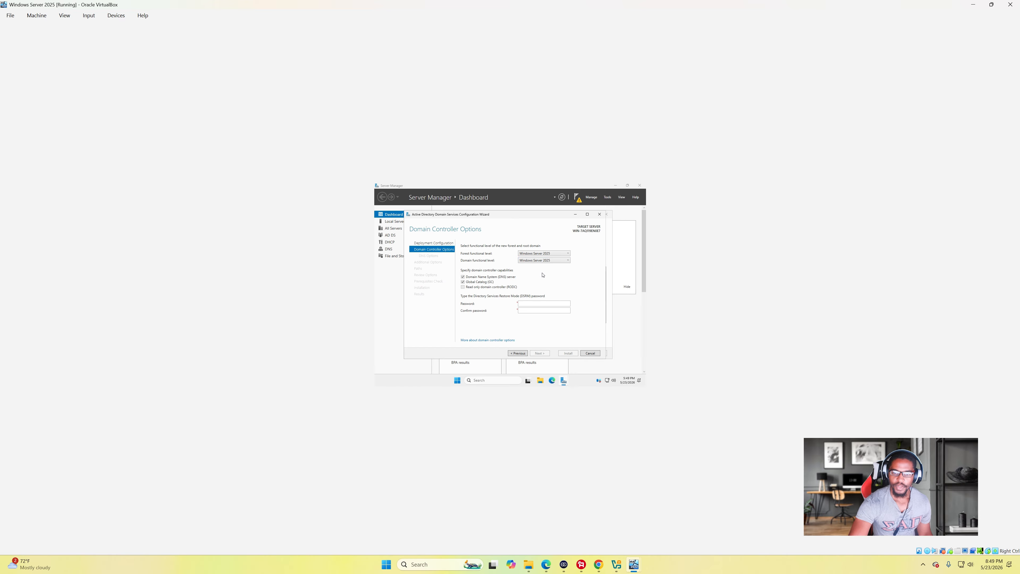
pyautogui.click(540, 253)
pyautogui.click(502, 256)
pyautogui.click(529, 255)
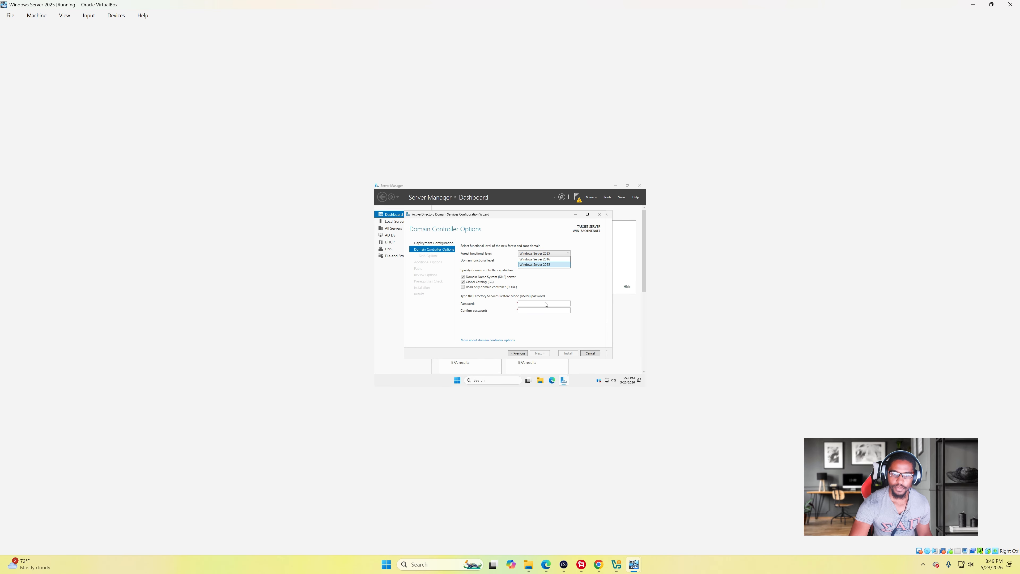
# - Enter the DSRM password in both the Password and Confirm password boxes
pyautogui.click(482, 296)
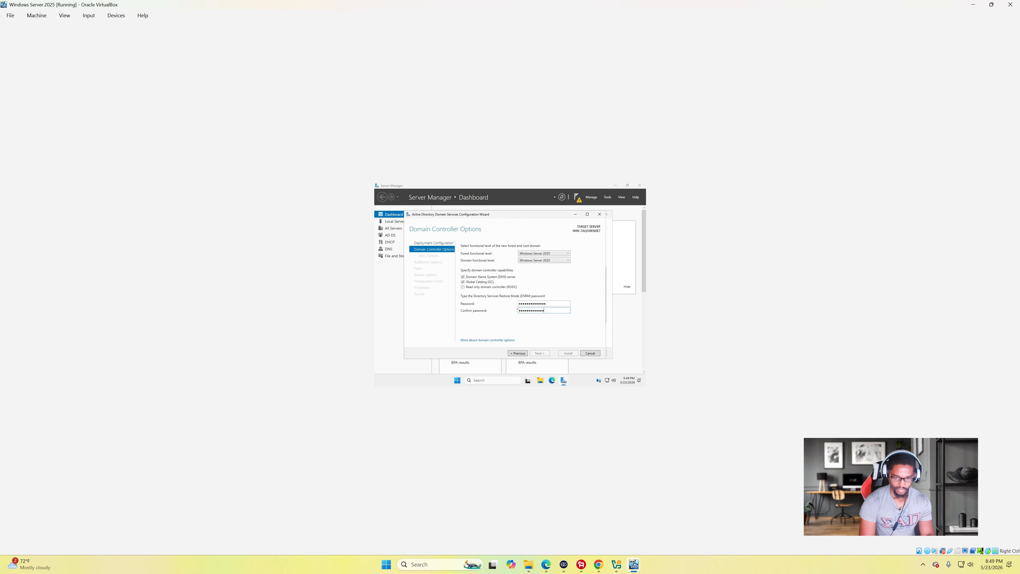
pyautogui.write('•')
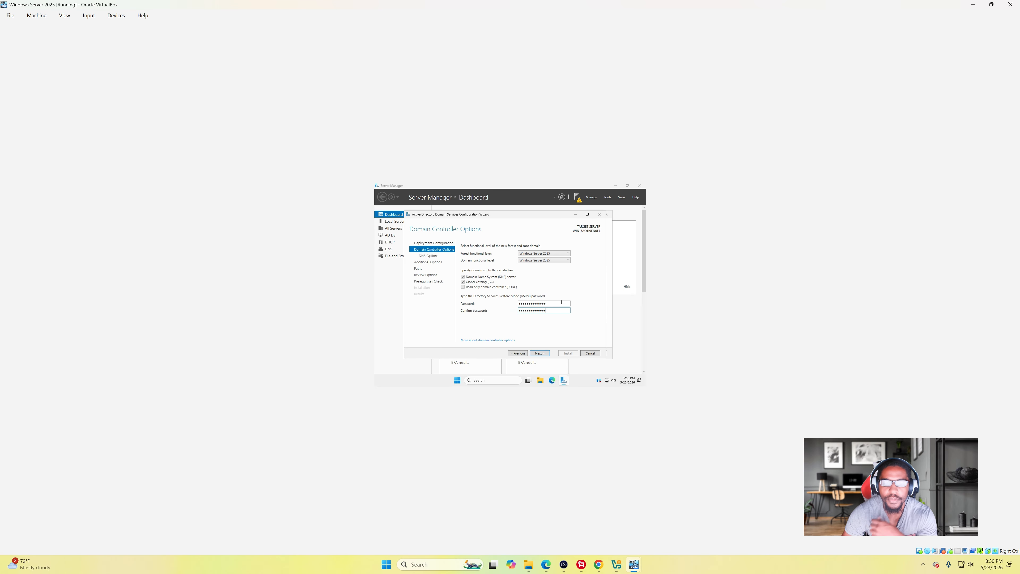
# - Accept the Domain Controller Options, DNS Options and TESTDOMAIN NetBIOS name pages to reach Paths
pyautogui.click(544, 353)
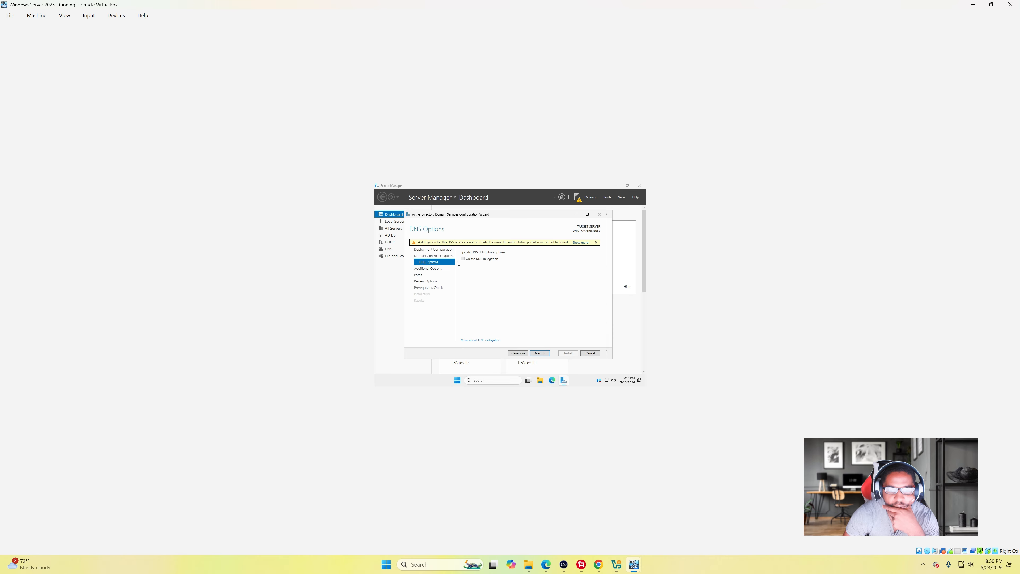
pyautogui.click(544, 354)
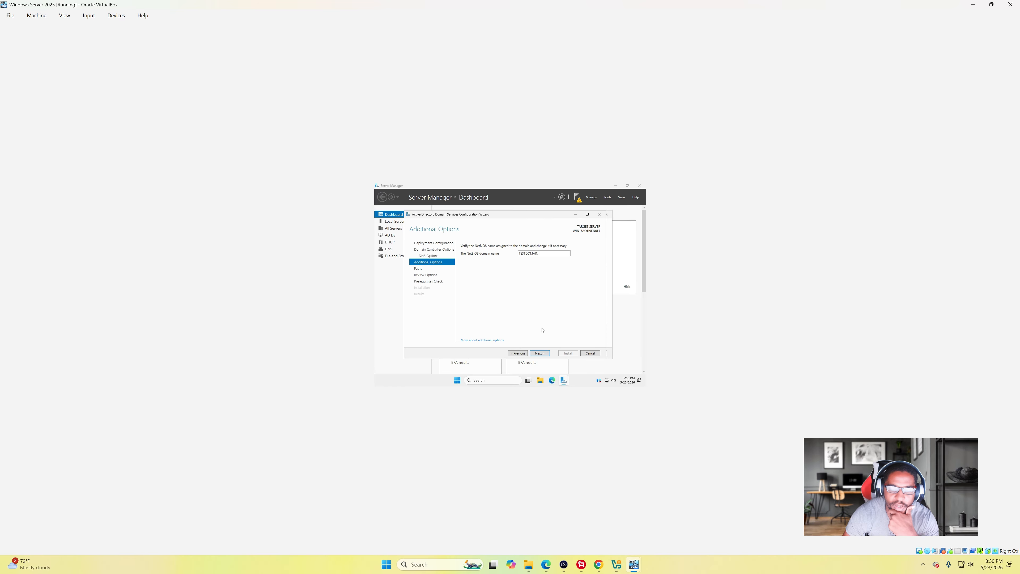
pyautogui.click(540, 352)
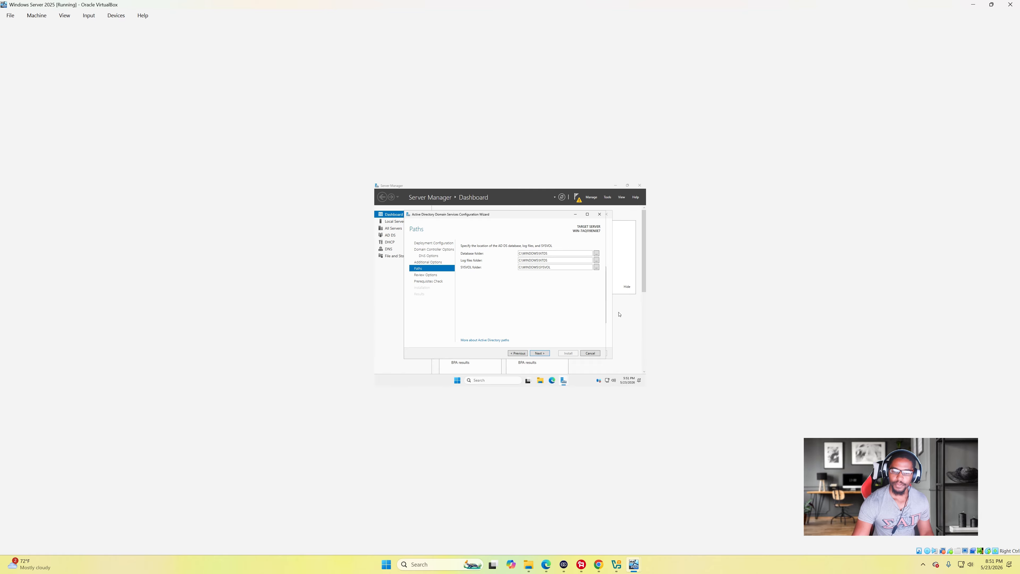
# - Accept the default paths, review the options and PowerShell script, then run the prerequisites check
pyautogui.click(543, 353)
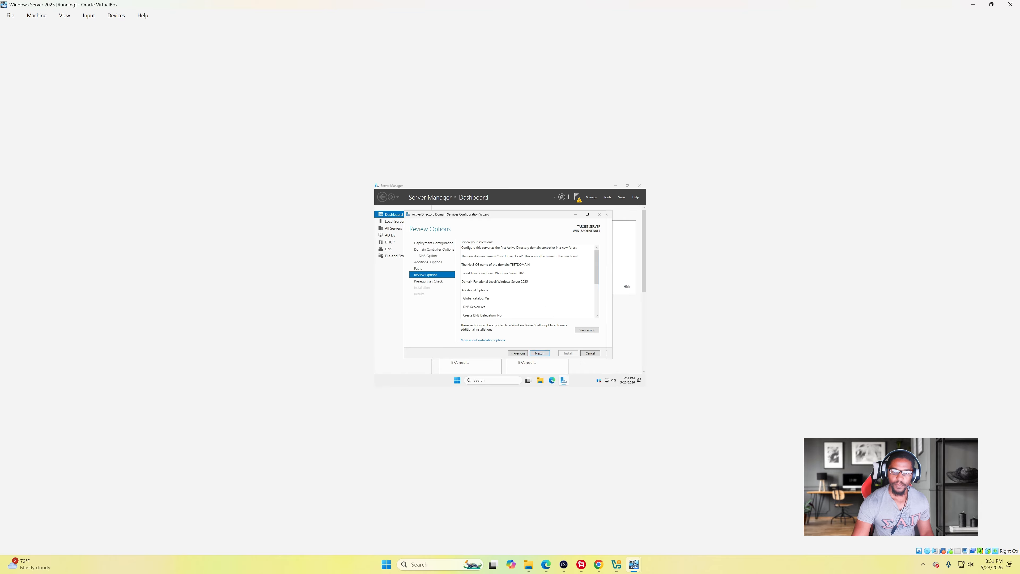
pyautogui.scroll(-2, 521, 276)
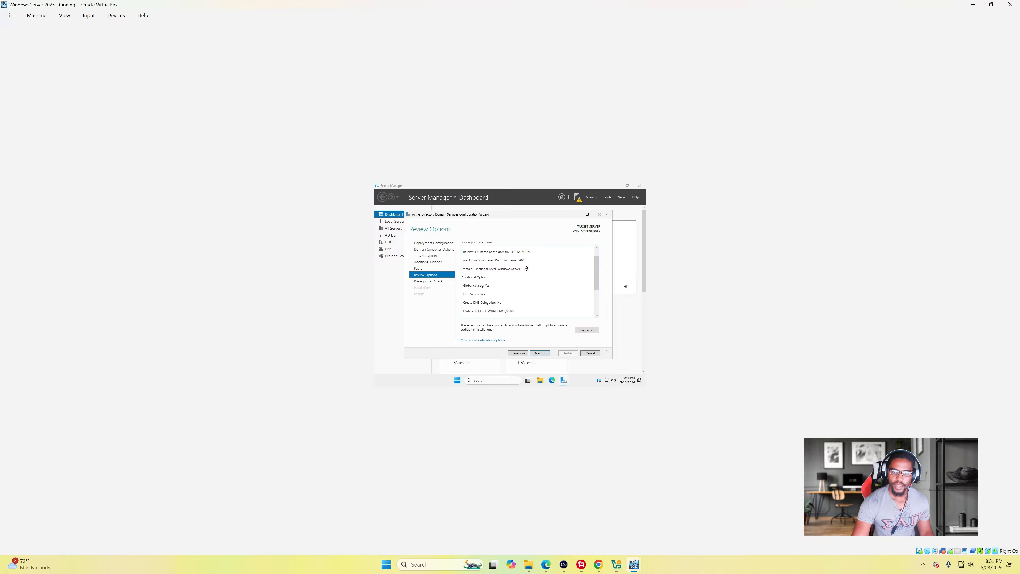
pyautogui.click(586, 330)
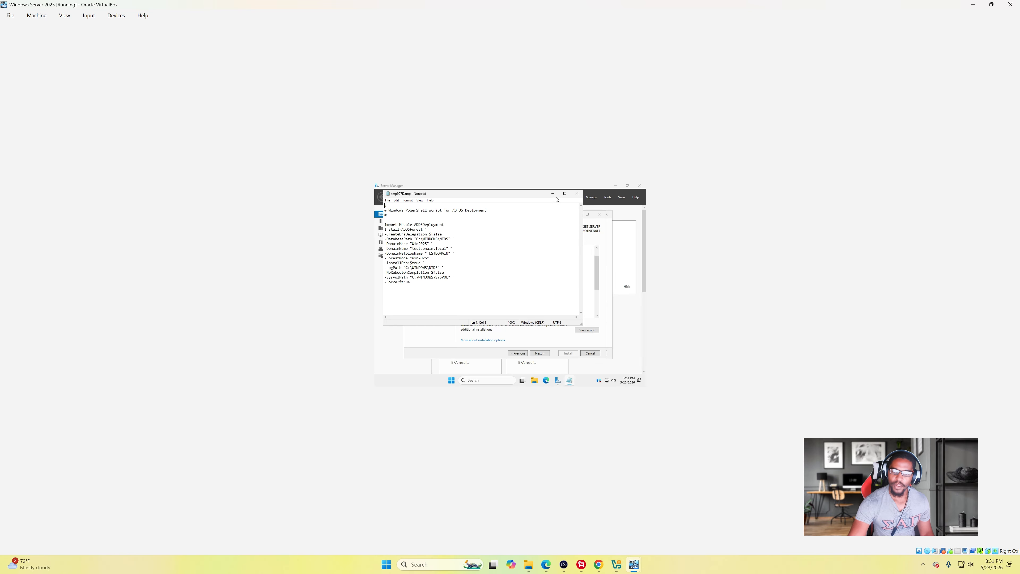
pyautogui.click(577, 194)
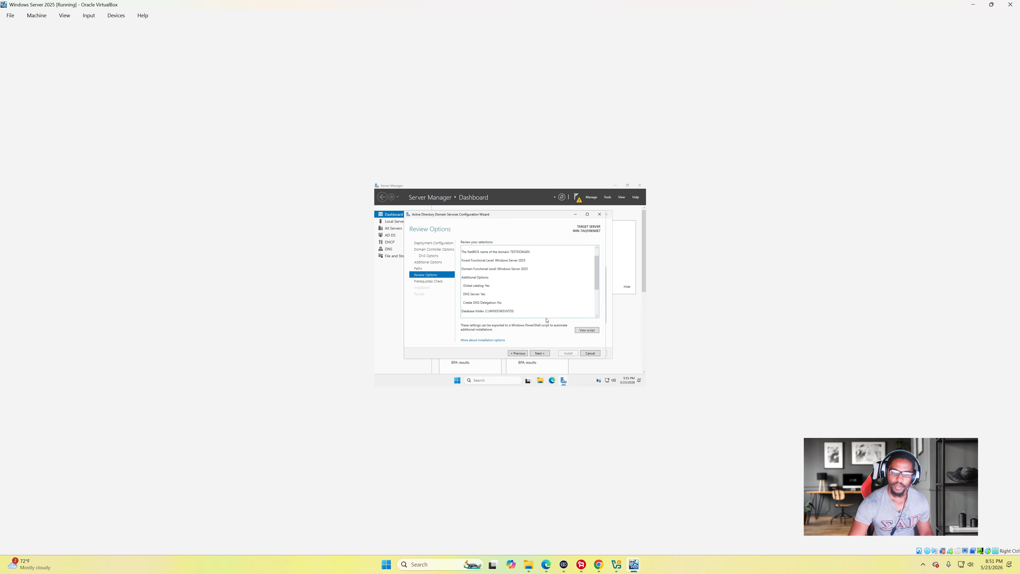
pyautogui.click(542, 353)
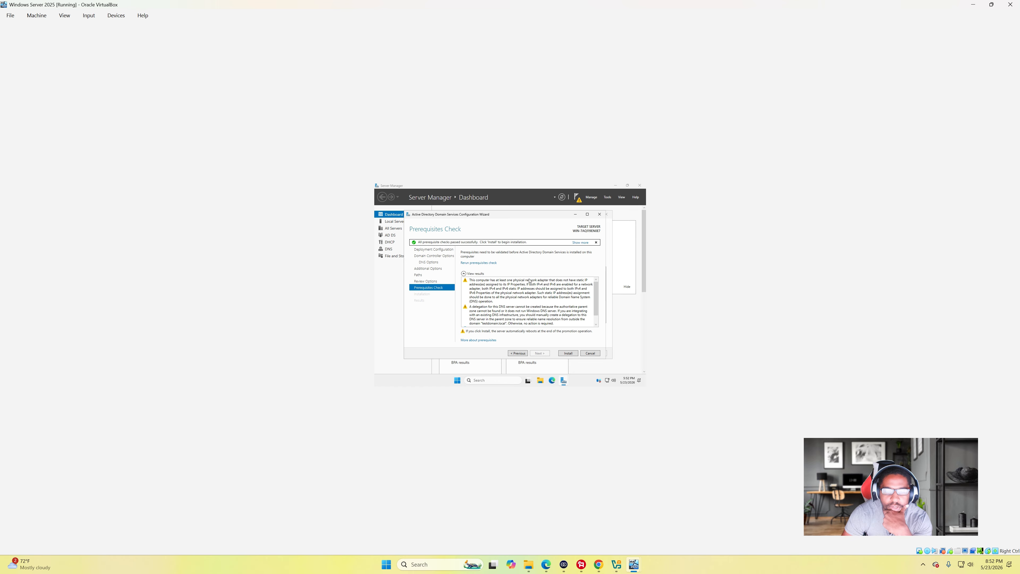
# - Check the prerequisite results show all checks passed, then start the domain controller installation
pyautogui.scroll(-1, 530, 281)
pyautogui.scroll(1, 490, 285)
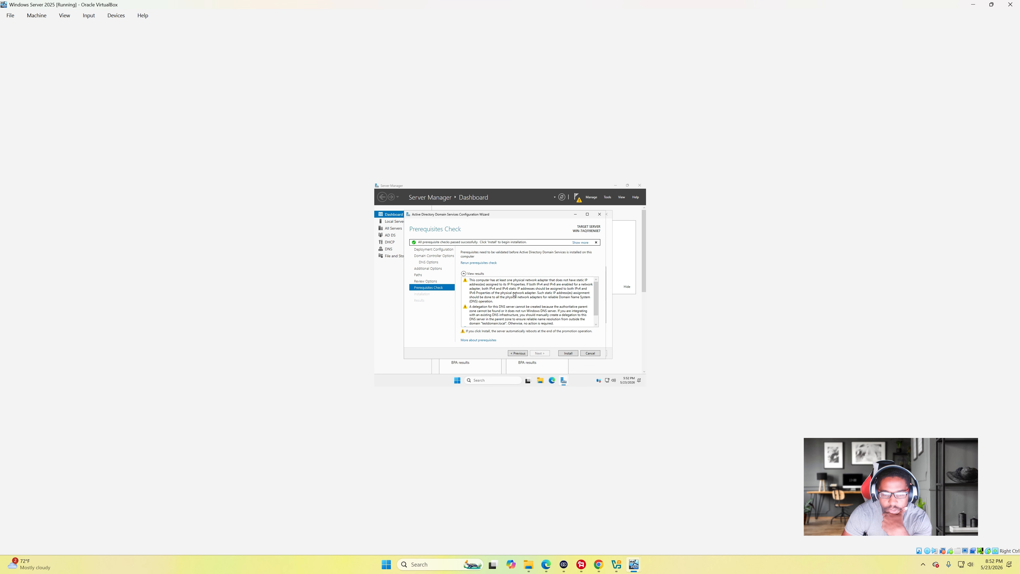
pyautogui.scroll(-1, 508, 288)
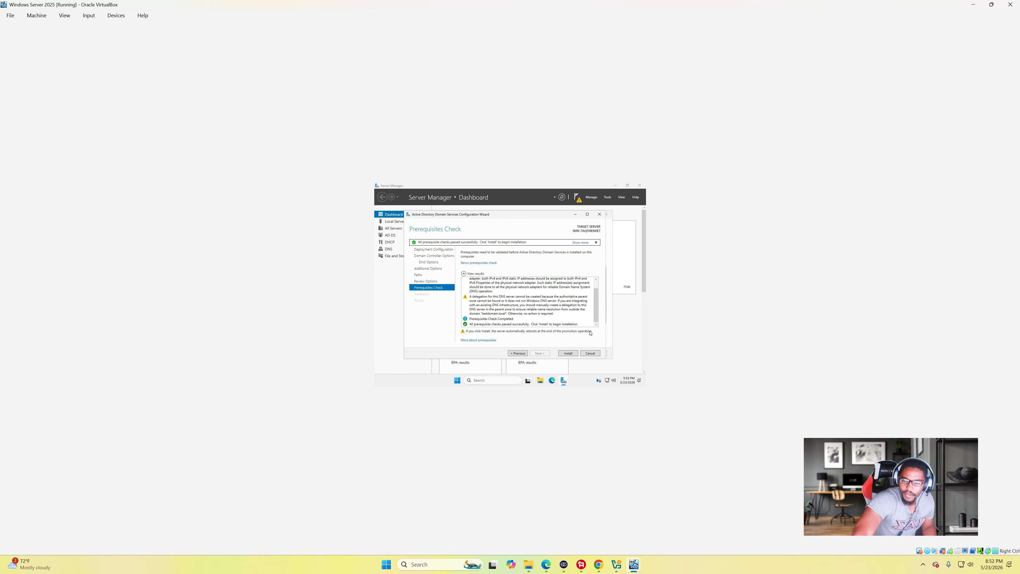
pyautogui.click(568, 353)
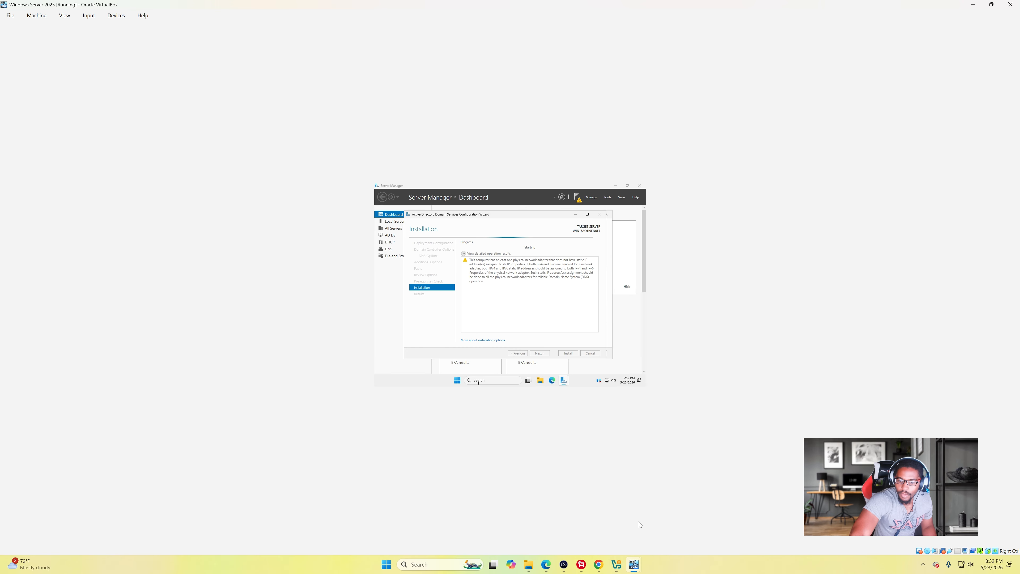
# - Wait for the AD DS promotion and automatic reboot, returning to the Server Manager dashboard
pyautogui.click(581, 564)
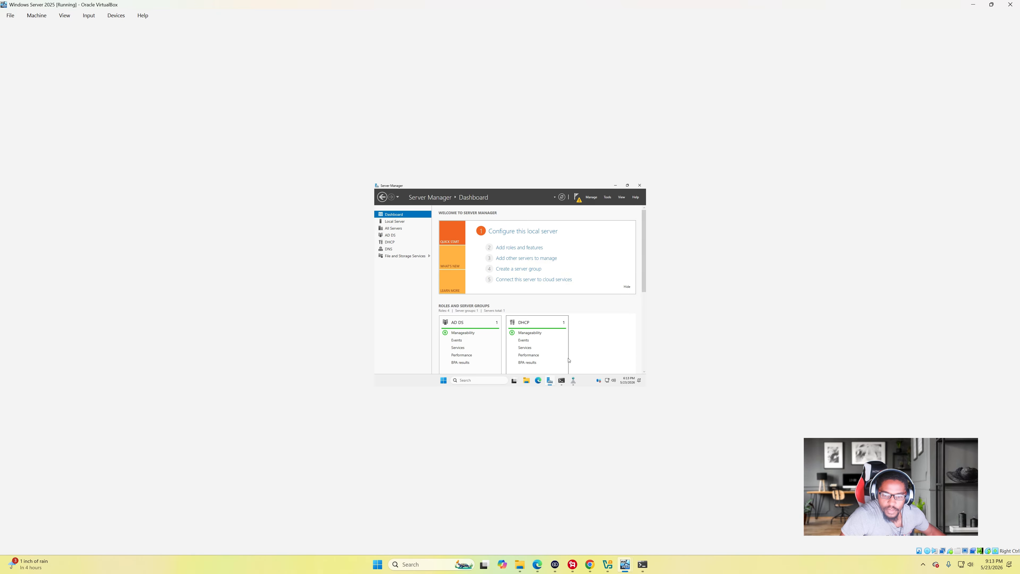
# - Bring forward and reposition the Command Prompt showing IPv4 192.168.0.7 and gateway 192.168.0.1
pyautogui.click(562, 380)
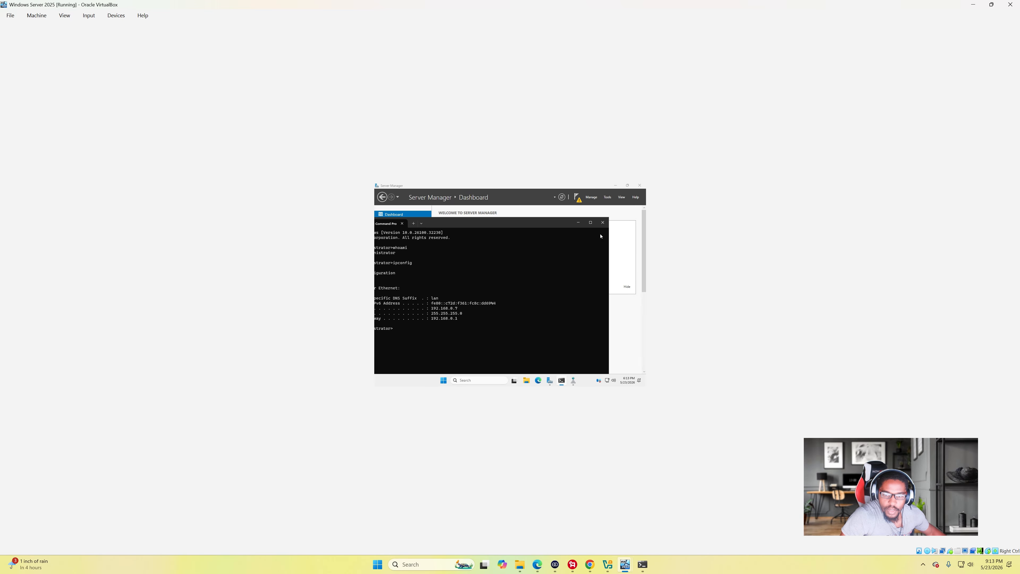
pyautogui.moveTo(514, 223); pyautogui.dragTo(555, 213)
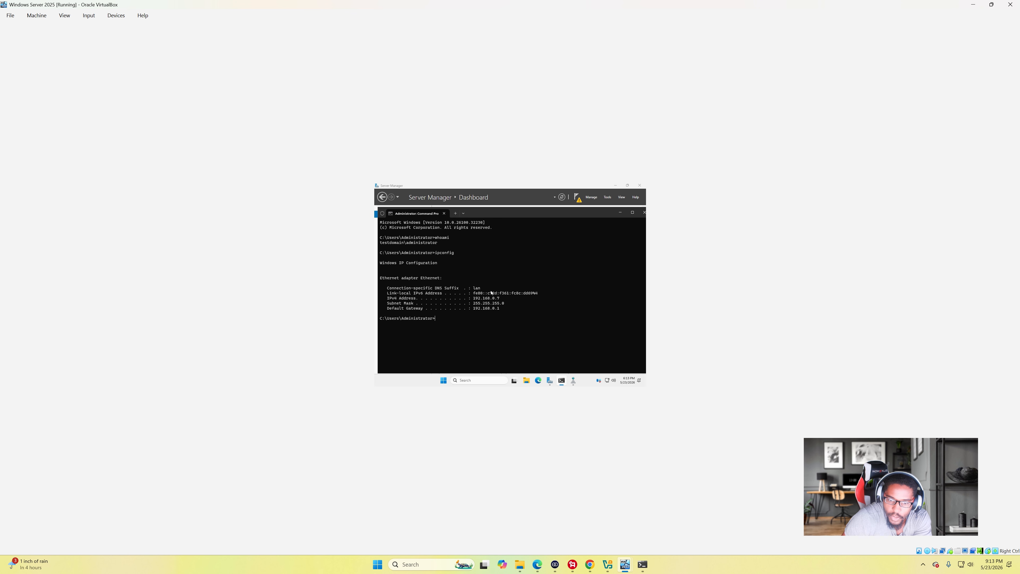
pyautogui.rightClick(624, 378)
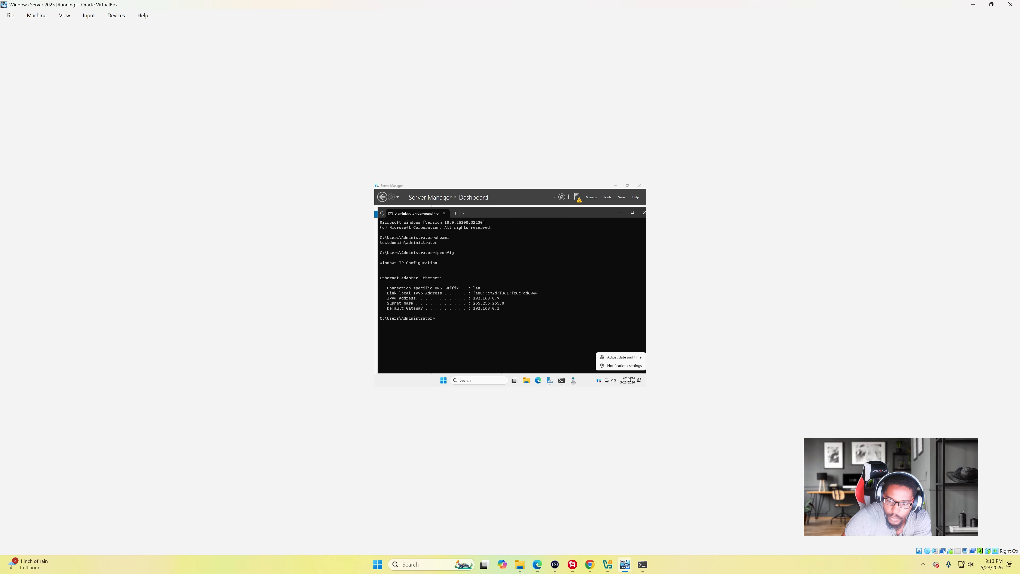
# - Navigate to the server's Ethernet IP assignment editor through Network and Internet settings
pyautogui.press('Escape')
pyautogui.click(609, 381)
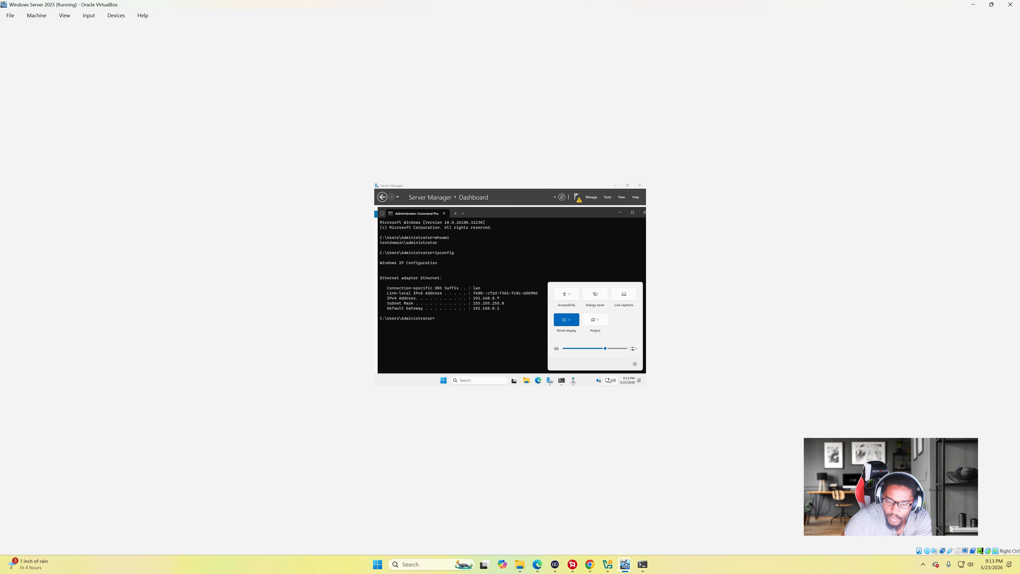
pyautogui.rightClick(608, 378)
pyautogui.click(608, 364)
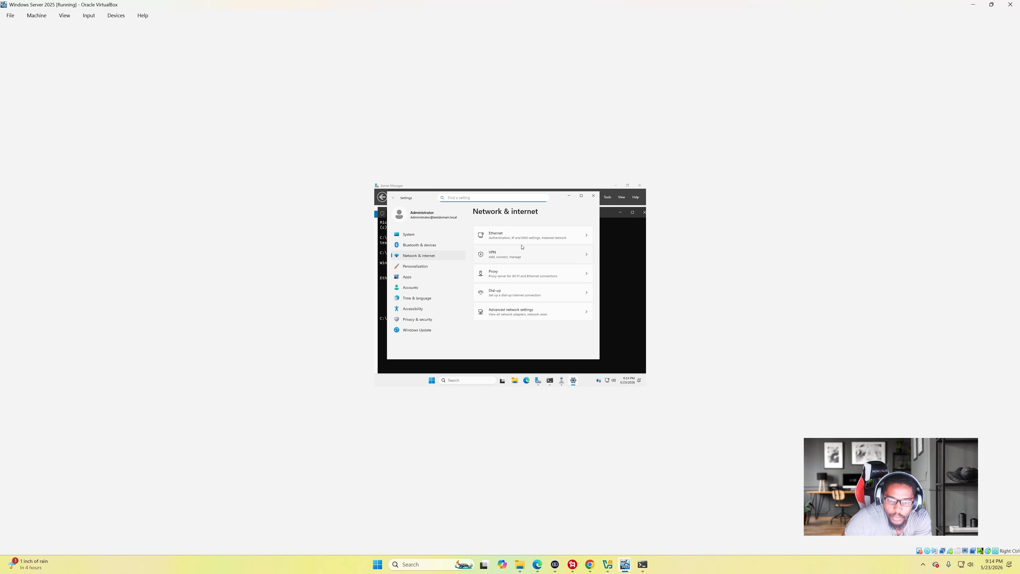
pyautogui.click(521, 241)
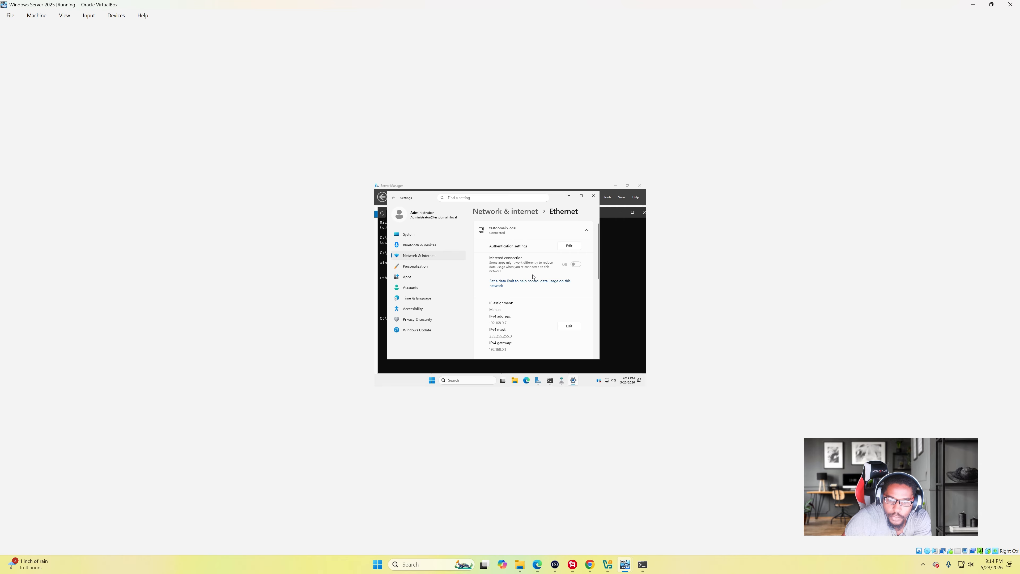
pyautogui.scroll(-3, 525, 261)
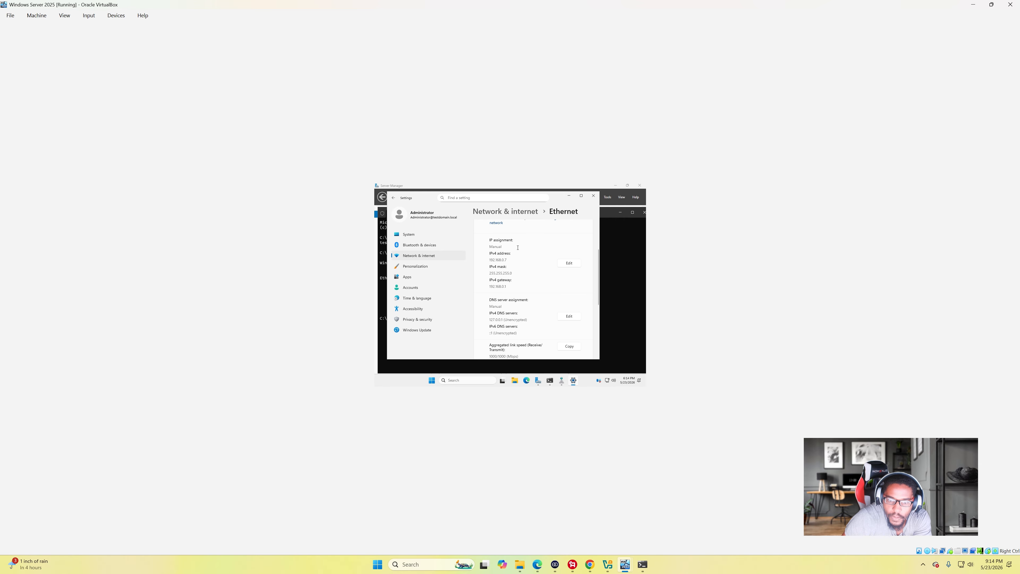
pyautogui.click(573, 266)
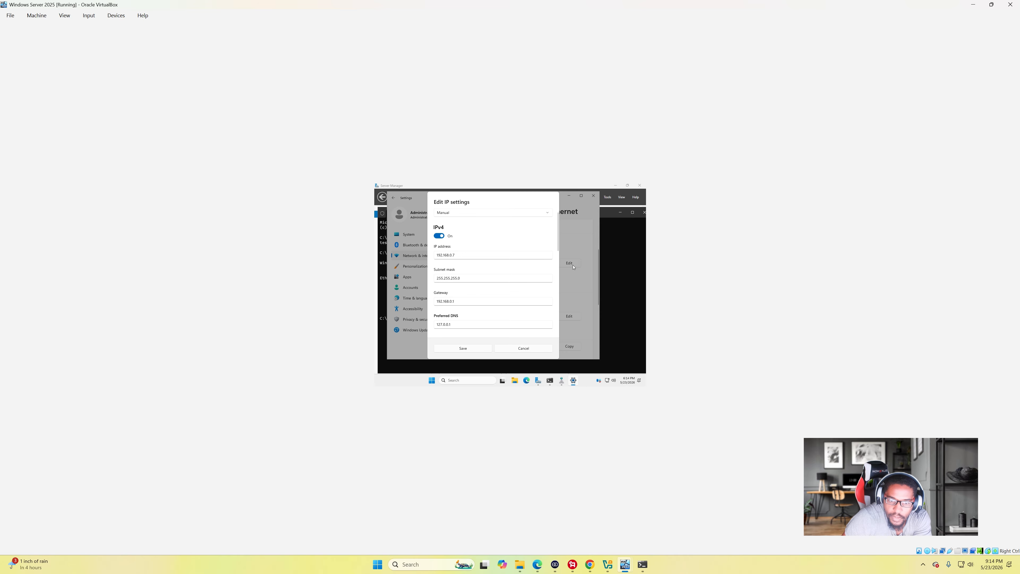
# - Keep the IP assignment Manual and compare it against the host's ipconfig output
pyautogui.click(460, 214)
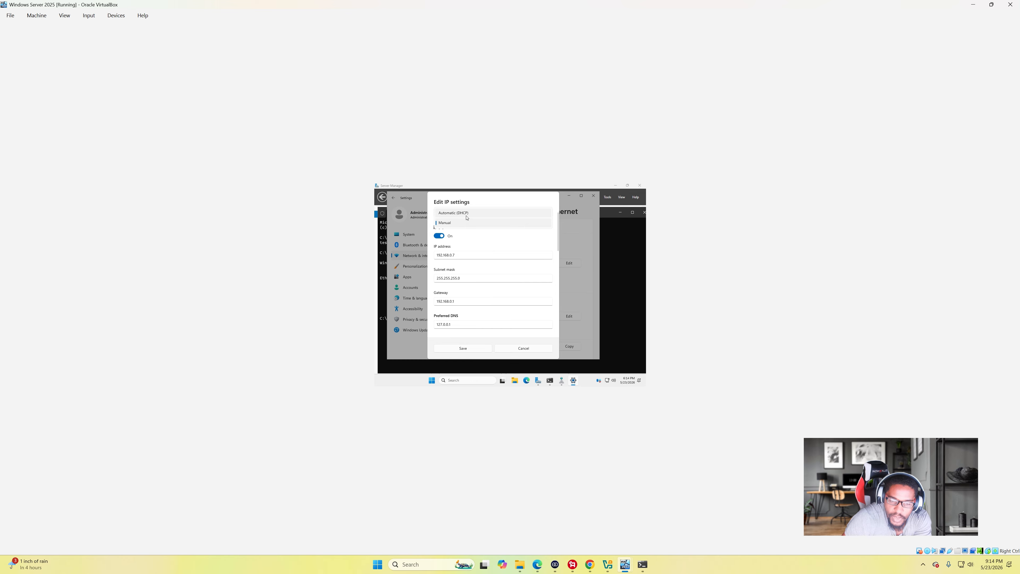
pyautogui.click(484, 248)
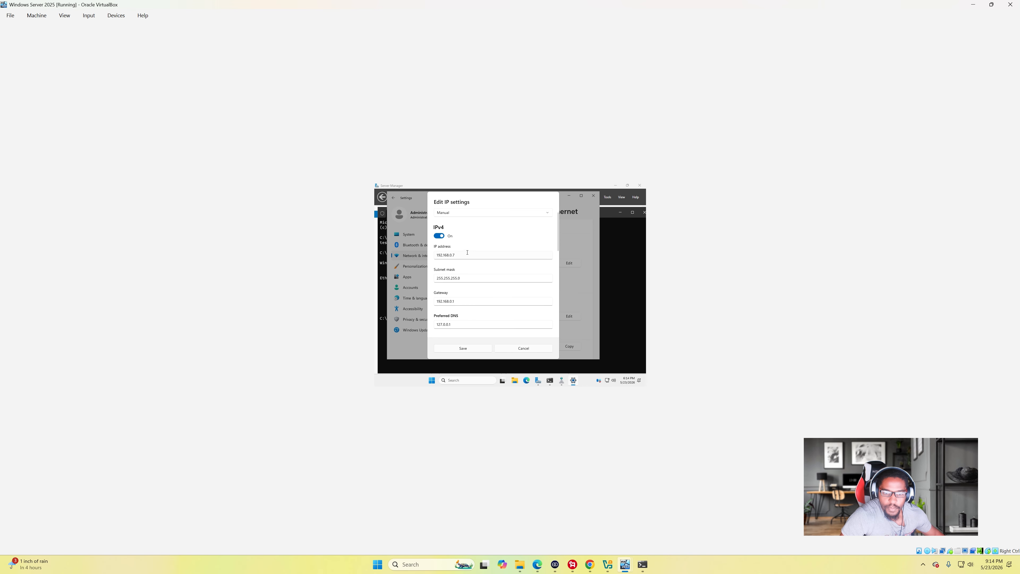
pyautogui.scroll(-1, 467, 252)
pyautogui.scroll(-1, 473, 259)
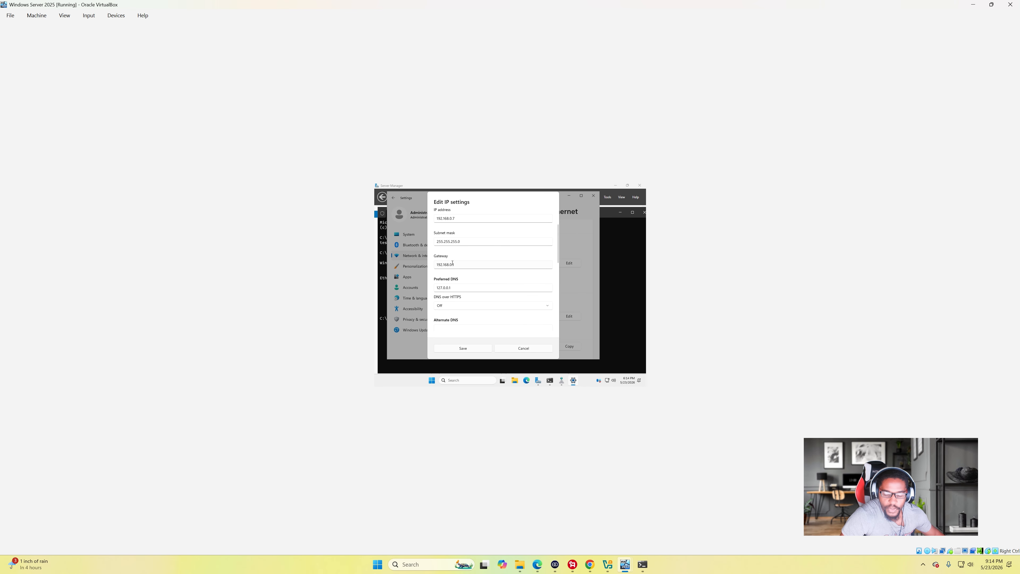
pyautogui.click(642, 564)
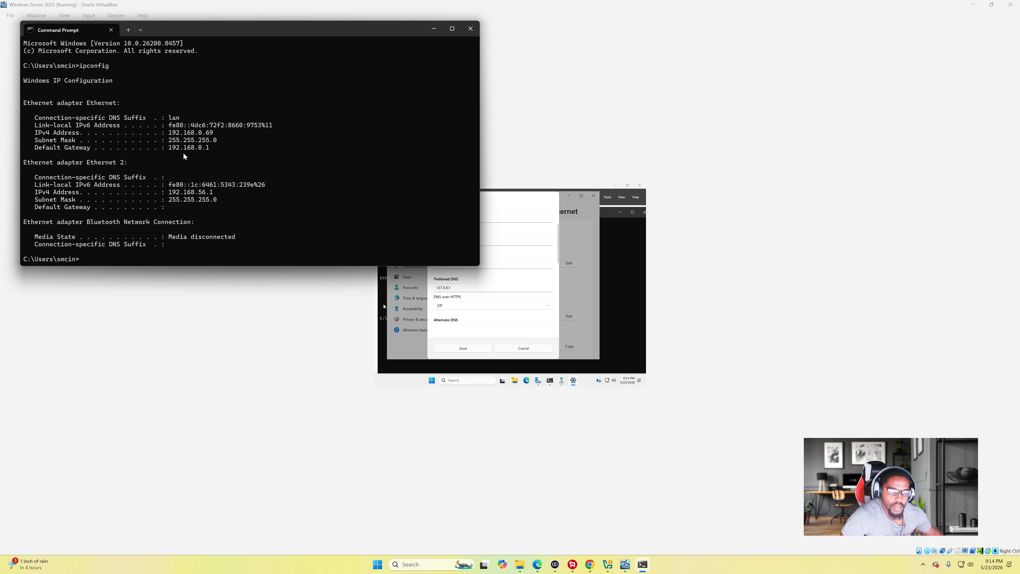
pyautogui.moveTo(267, 31); pyautogui.dragTo(293, 92)
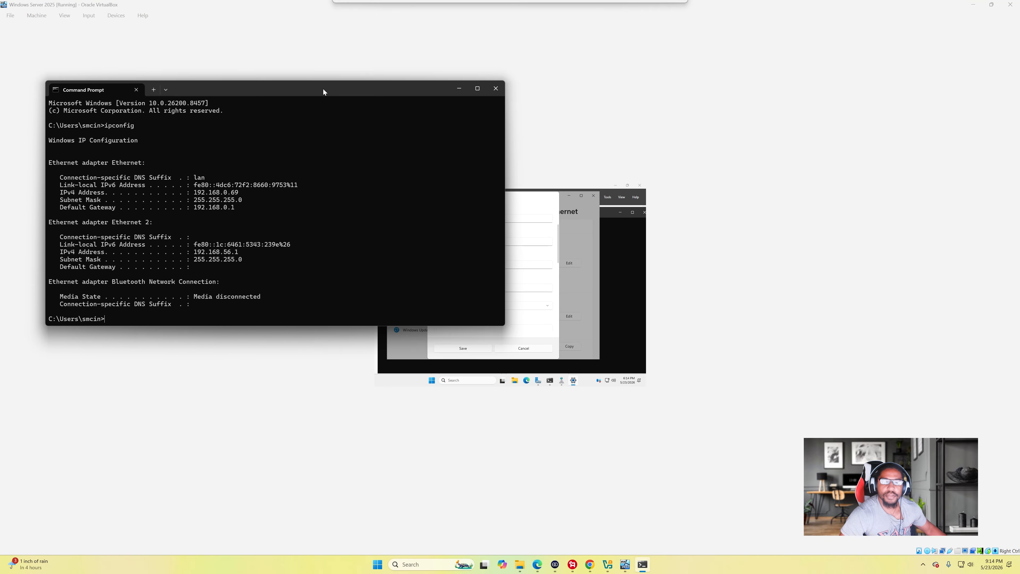
pyautogui.click(459, 89)
# - Review IPv4 192.168.0.7, mask 255.255.255.0, gateway 192.168.0.1, DNS 127.0.0.1, and save
pyautogui.scroll(-3, 471, 284)
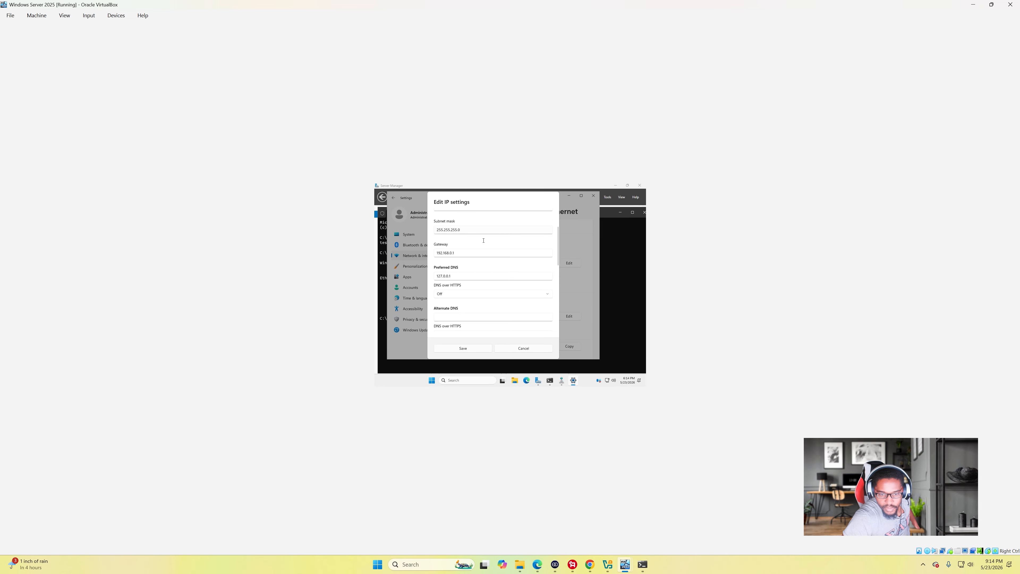
pyautogui.scroll(3, 490, 261)
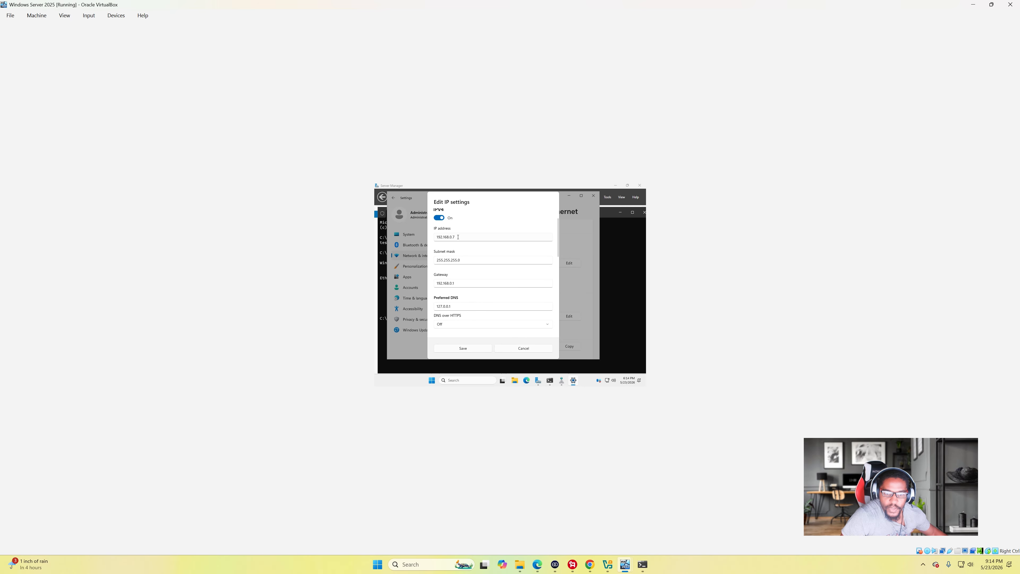
pyautogui.scroll(1, 472, 233)
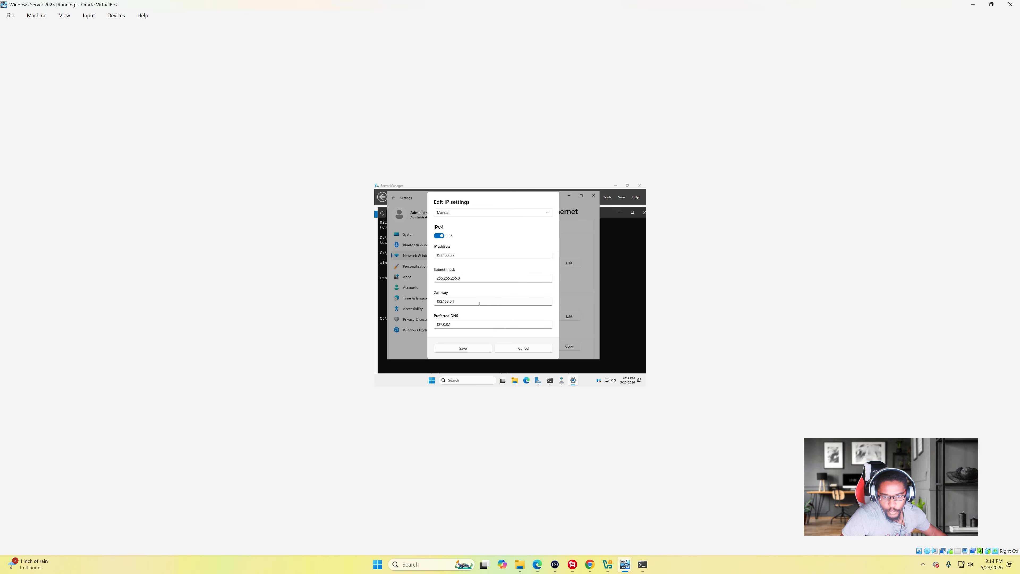
pyautogui.scroll(-5, 473, 301)
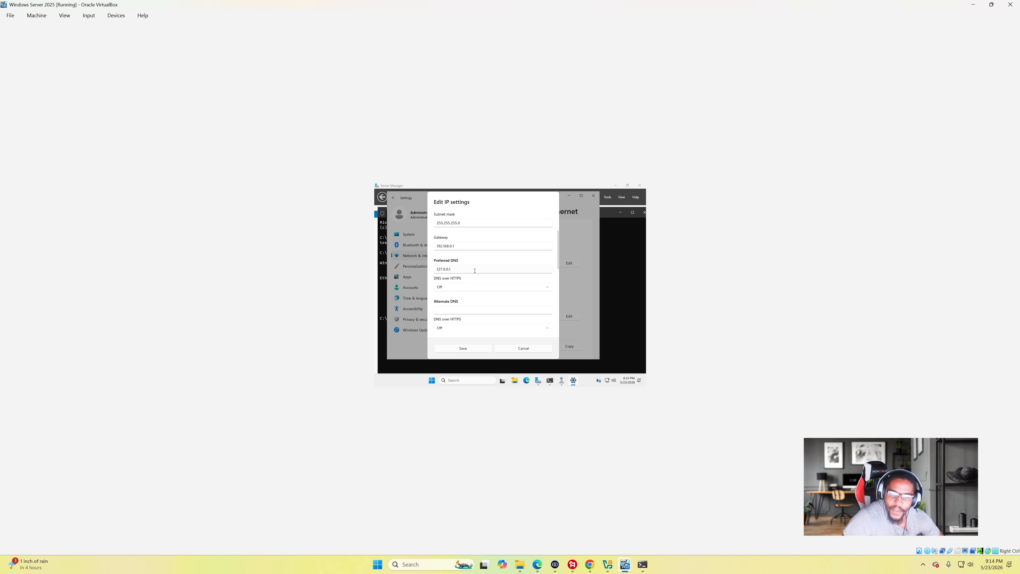
pyautogui.scroll(2, 497, 292)
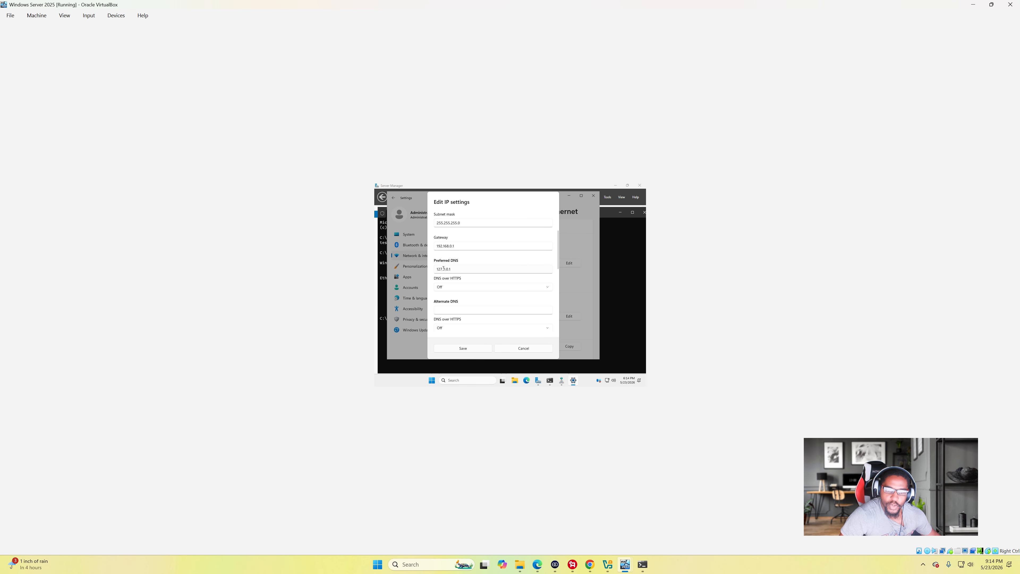
pyautogui.scroll(2, 455, 270)
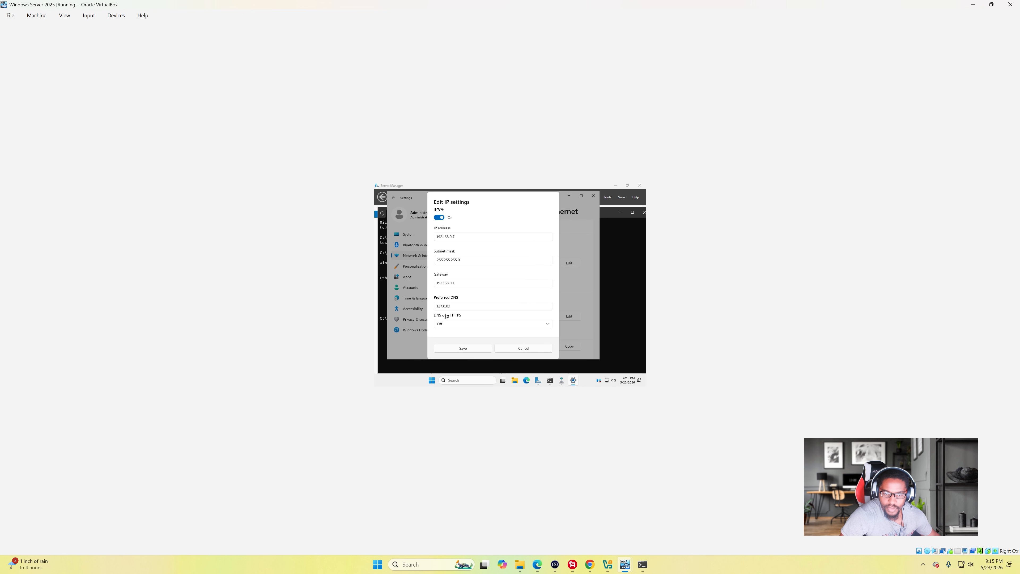
pyautogui.scroll(1, 525, 279)
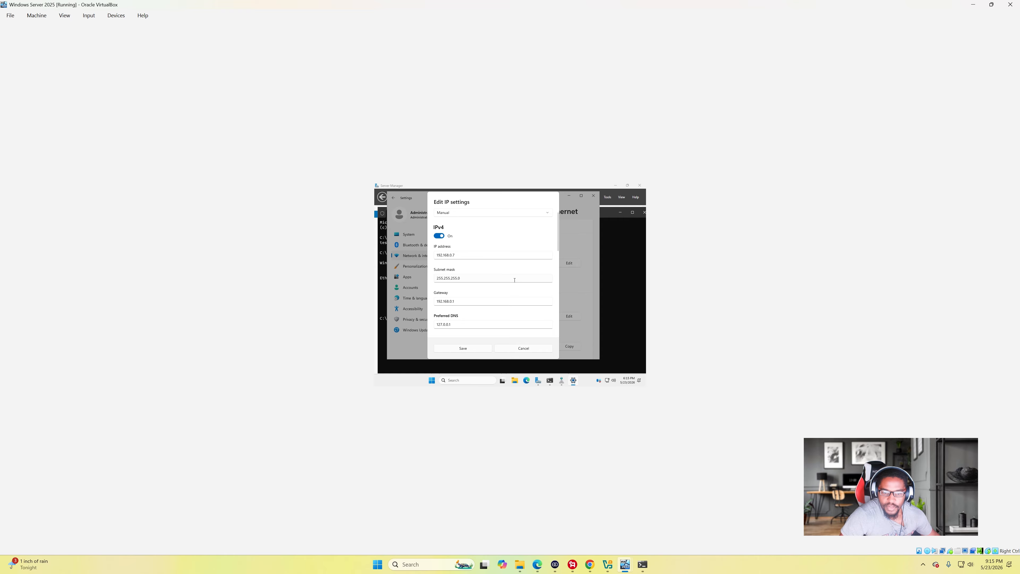
pyautogui.scroll(-1, 515, 280)
pyautogui.scroll(1, 478, 295)
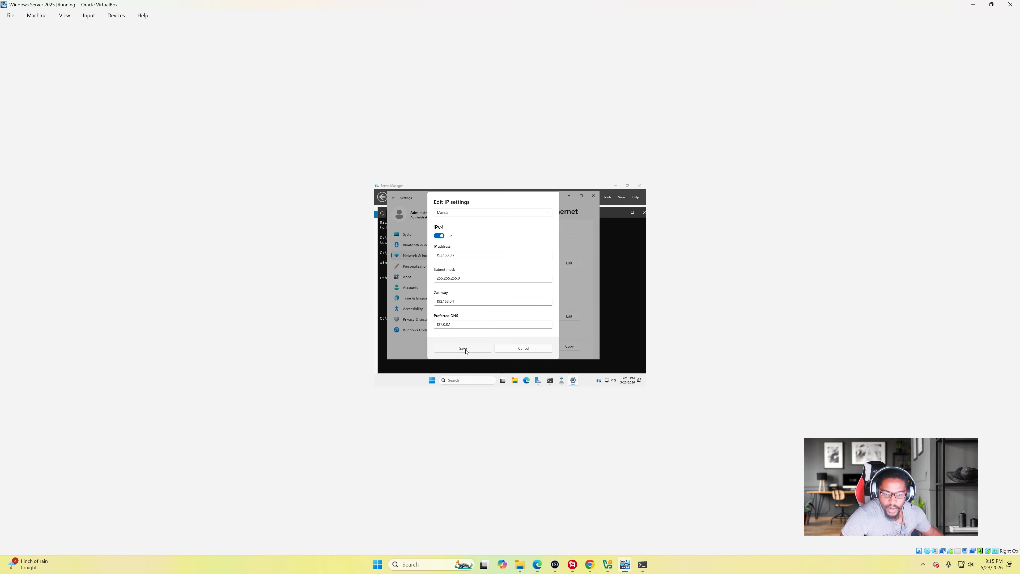
pyautogui.click(466, 350)
pyautogui.scroll(-3, 514, 306)
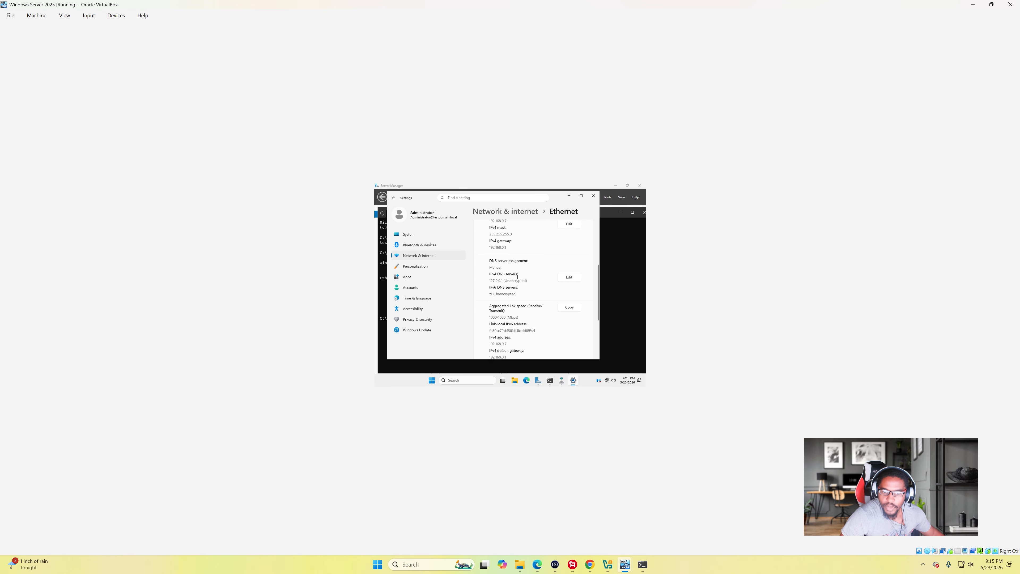
# - Minimize the Settings window so the Command Prompt with ipconfig results is visible again
pyautogui.scroll(3, 514, 305)
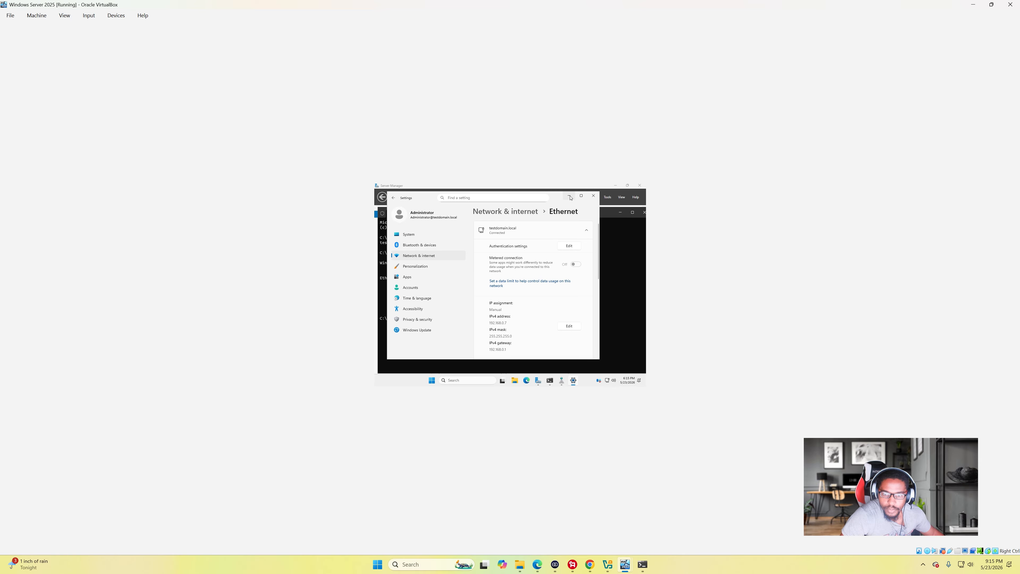
pyautogui.click(570, 196)
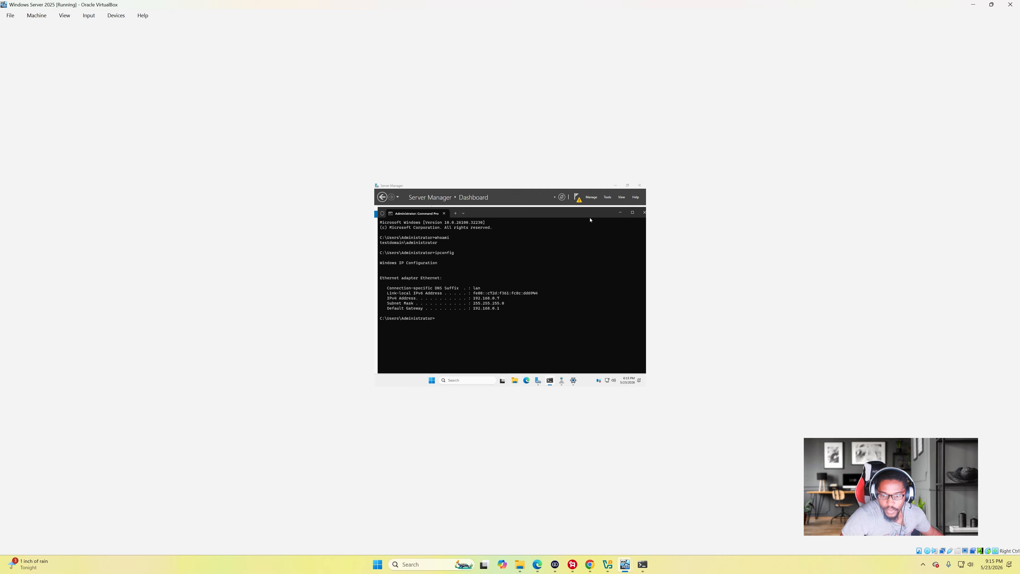
pyautogui.moveTo(629, 566)
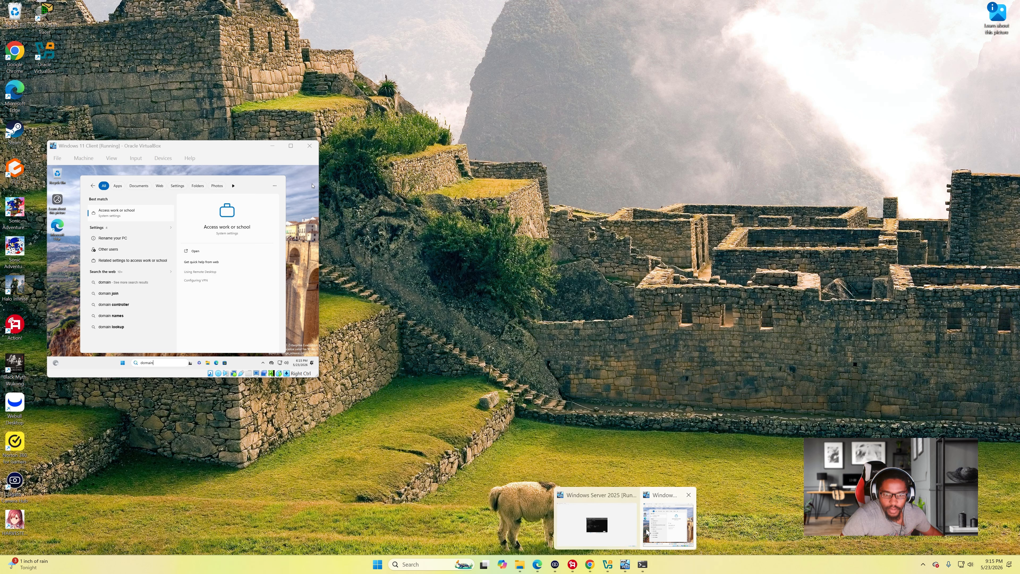
# - Place the Windows 11 client window beside the server window and close its search panel
pyautogui.click(650, 531)
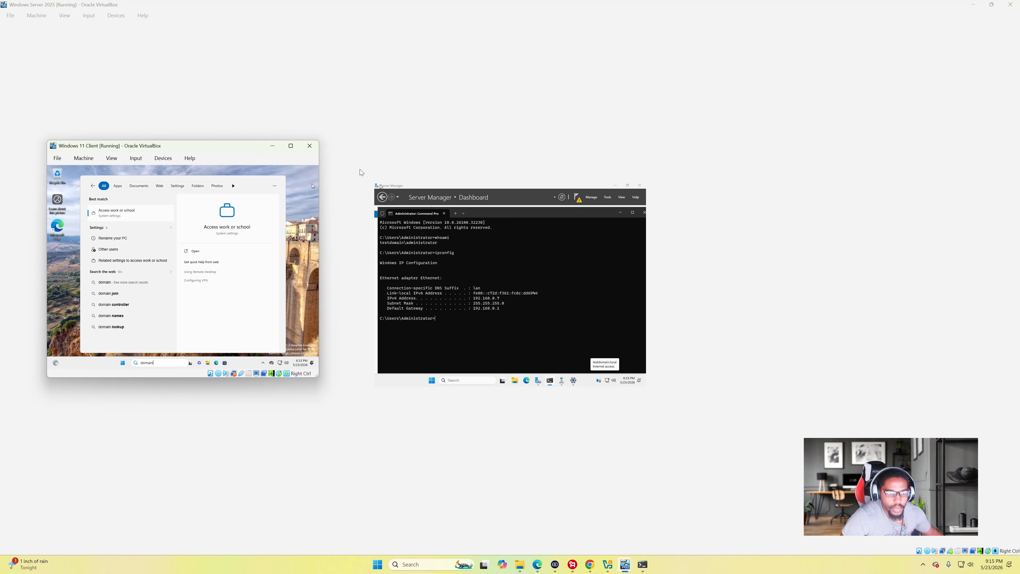
pyautogui.moveTo(199, 153); pyautogui.dragTo(248, 169)
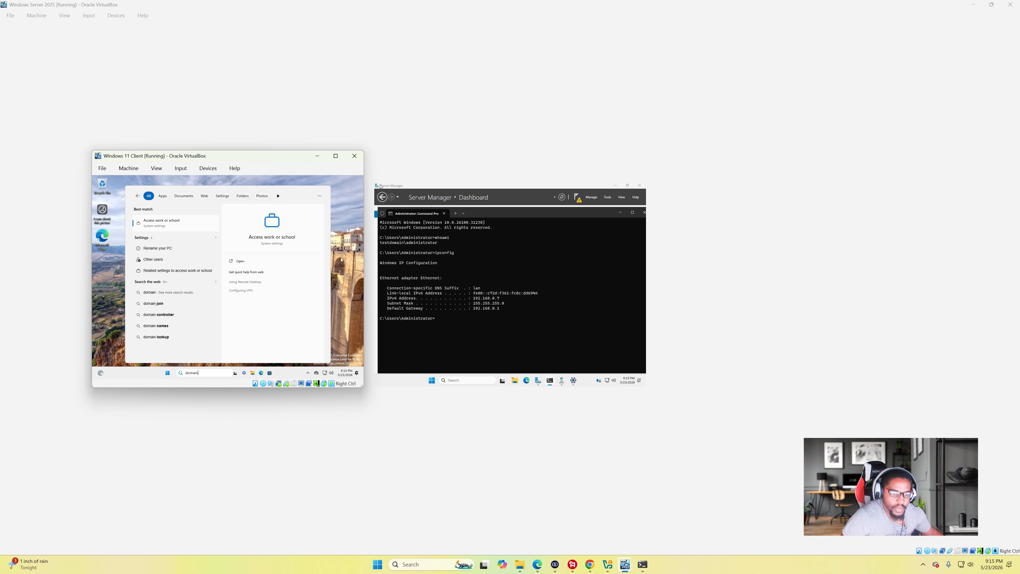
pyautogui.click(344, 255)
# - Show the client's Ethernet settings, where IP and DNS assignment are both Automatic (DHCP)
pyautogui.rightClick(326, 372)
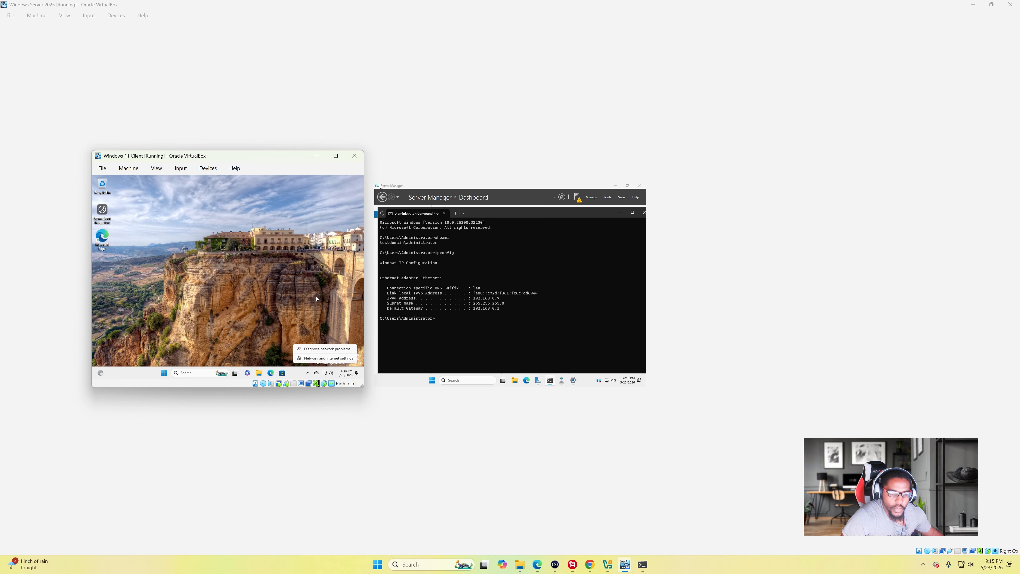
pyautogui.click(328, 358)
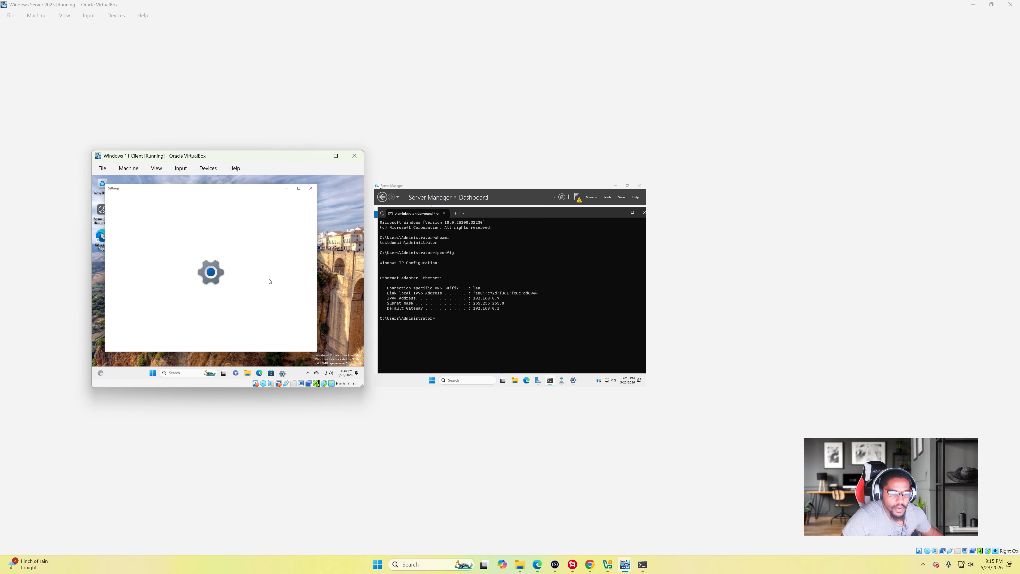
pyautogui.click(245, 275)
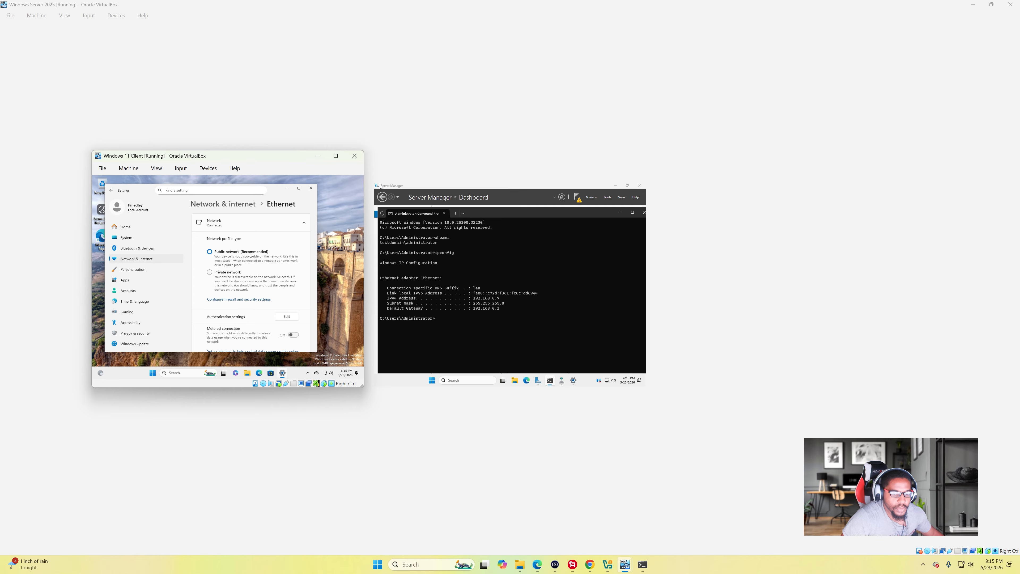
pyautogui.scroll(-5, 286, 315)
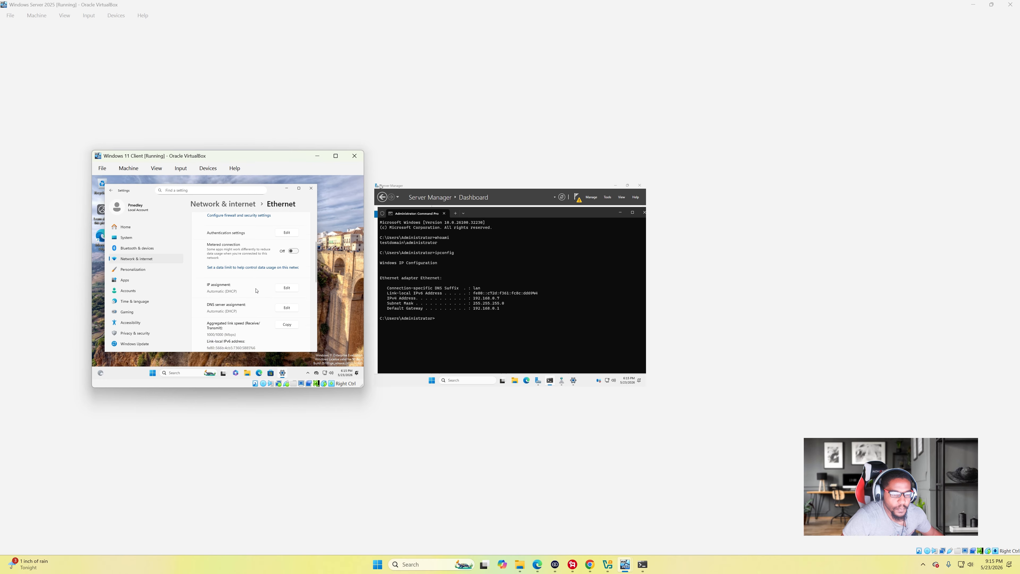
# - Switch the client's Ethernet DNS server assignment to Manual with IPv4 enabled
pyautogui.scroll(-1, 258, 286)
pyautogui.click(285, 266)
pyautogui.click(201, 259)
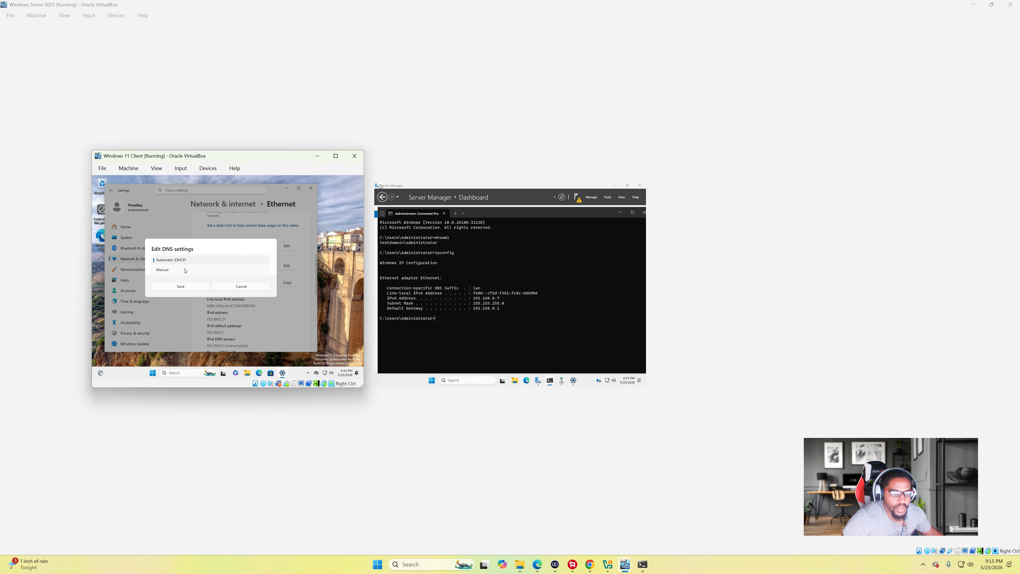
pyautogui.click(184, 270)
pyautogui.click(156, 261)
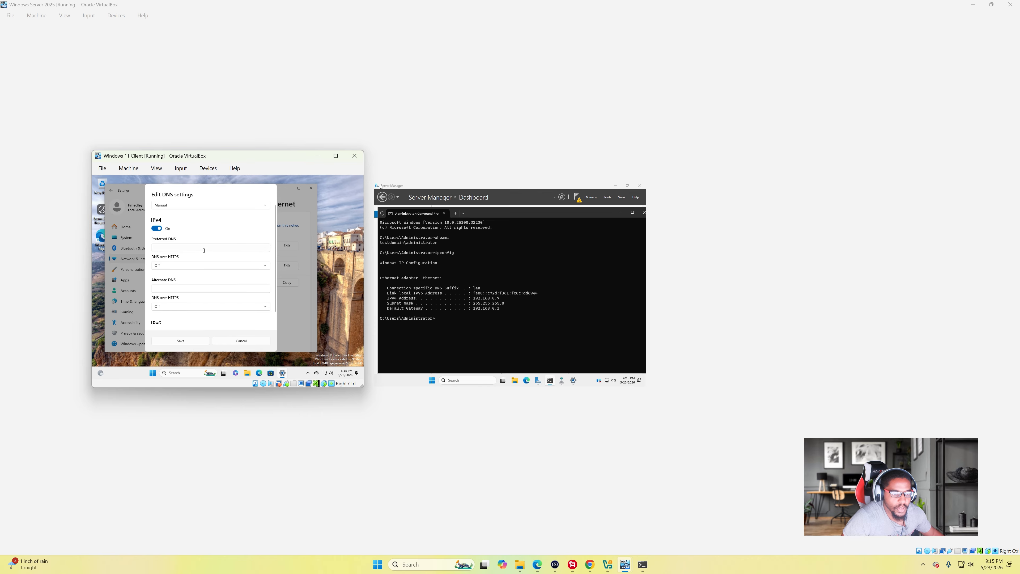
# - Set preferred DNS 192.168.0.7 and alternate DNS 8.8.8.8, then save
pyautogui.click(209, 245)
pyautogui.write('192.168.0.7')
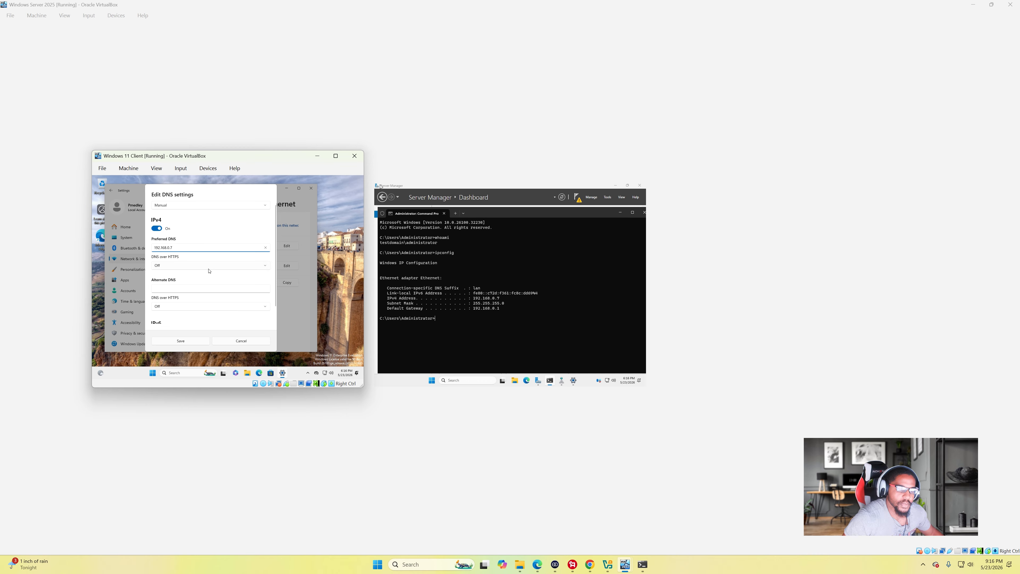
pyautogui.scroll(-1, 209, 271)
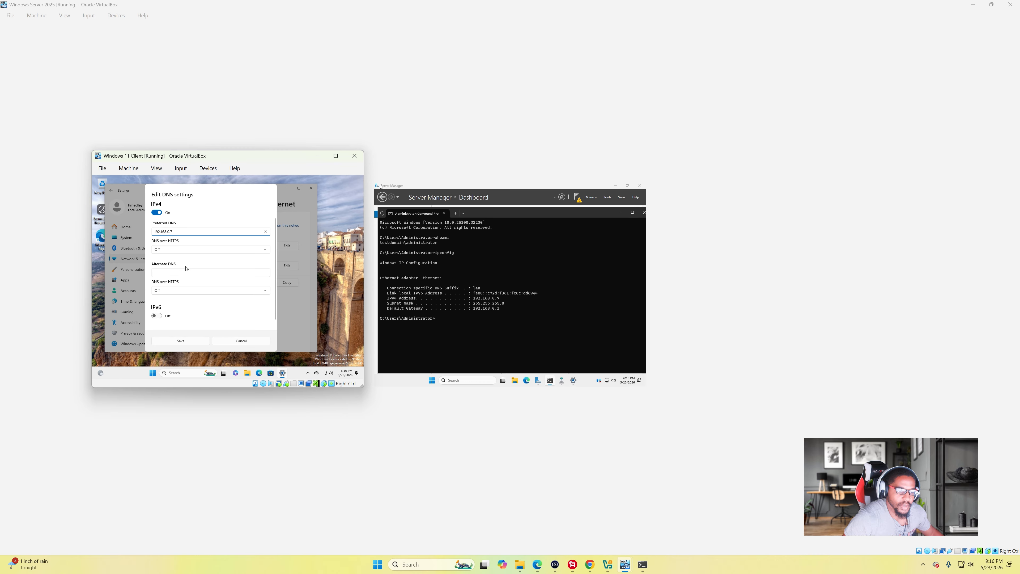
pyautogui.scroll(1, 185, 269)
pyautogui.click(171, 287)
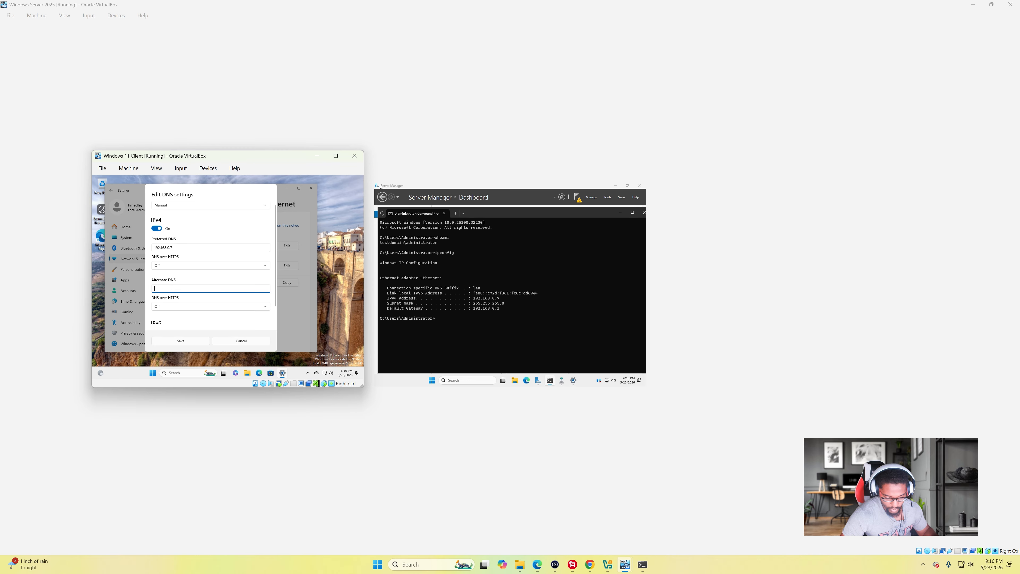
pyautogui.write('8.8.8.8')
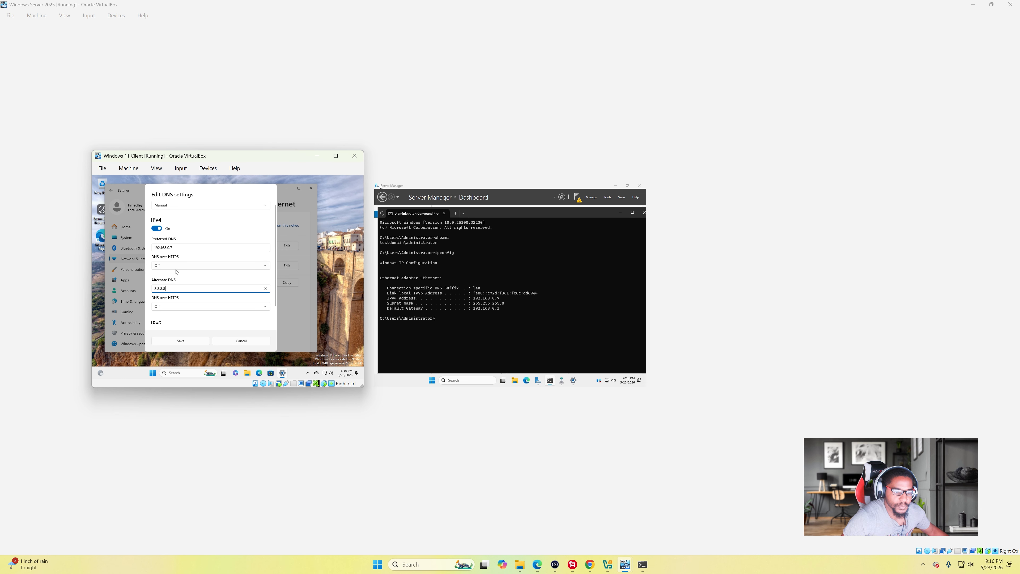
pyautogui.scroll(-1, 205, 305)
pyautogui.scroll(1, 201, 305)
pyautogui.click(181, 341)
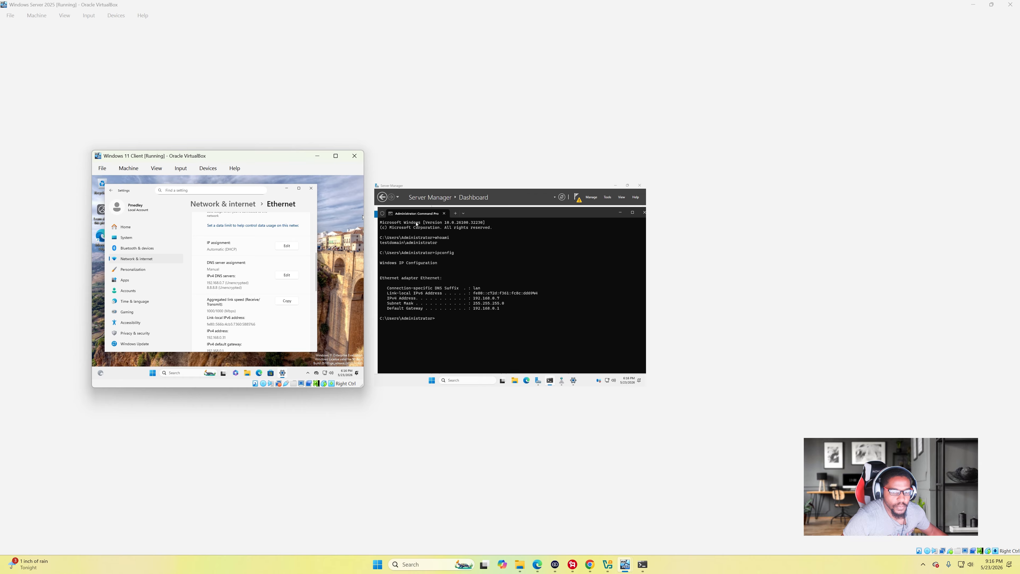
# - Launch Command Prompt on the client and minimize it
pyautogui.click(174, 373)
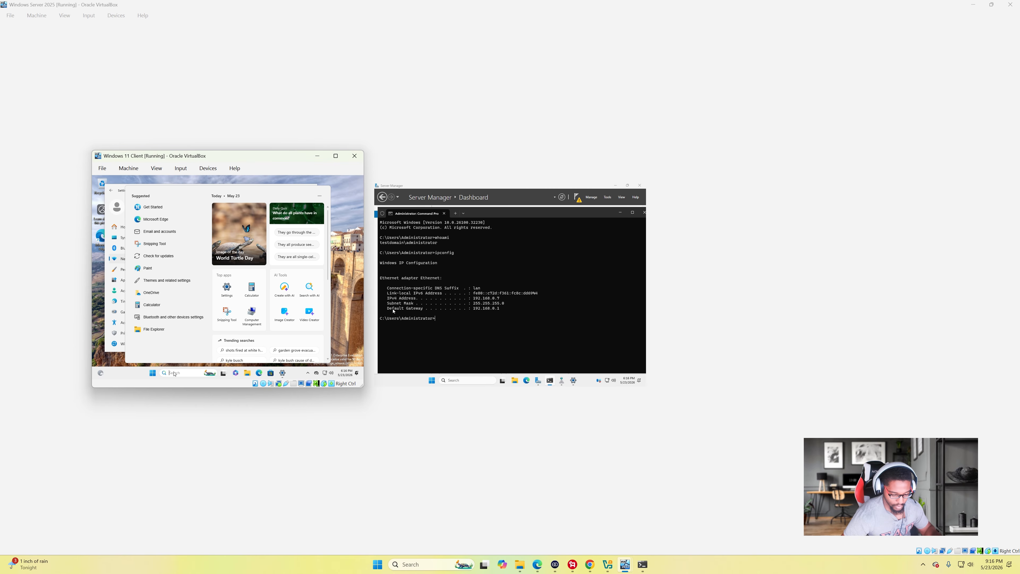
pyautogui.write('cmd')
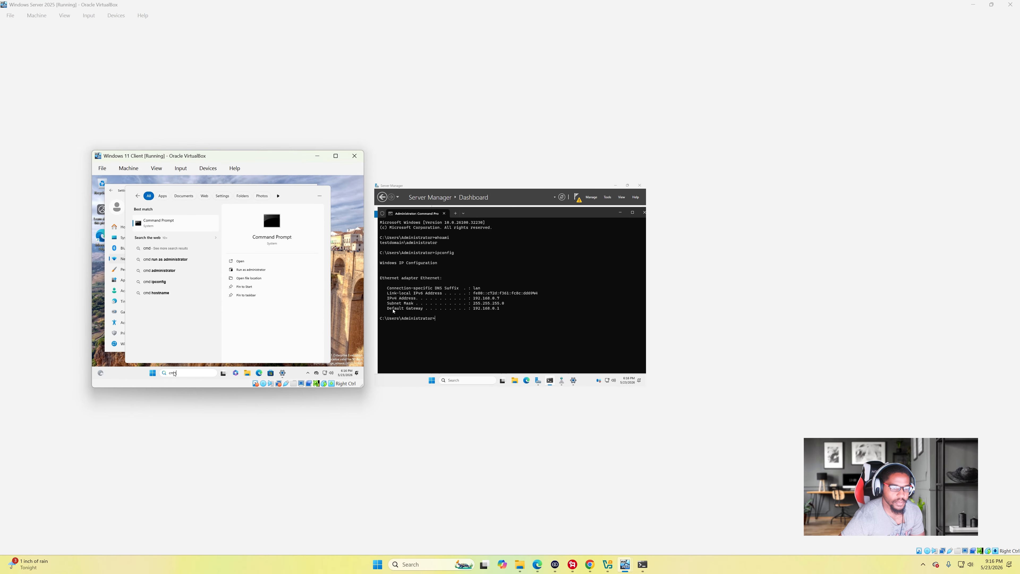
pyautogui.press('Return')
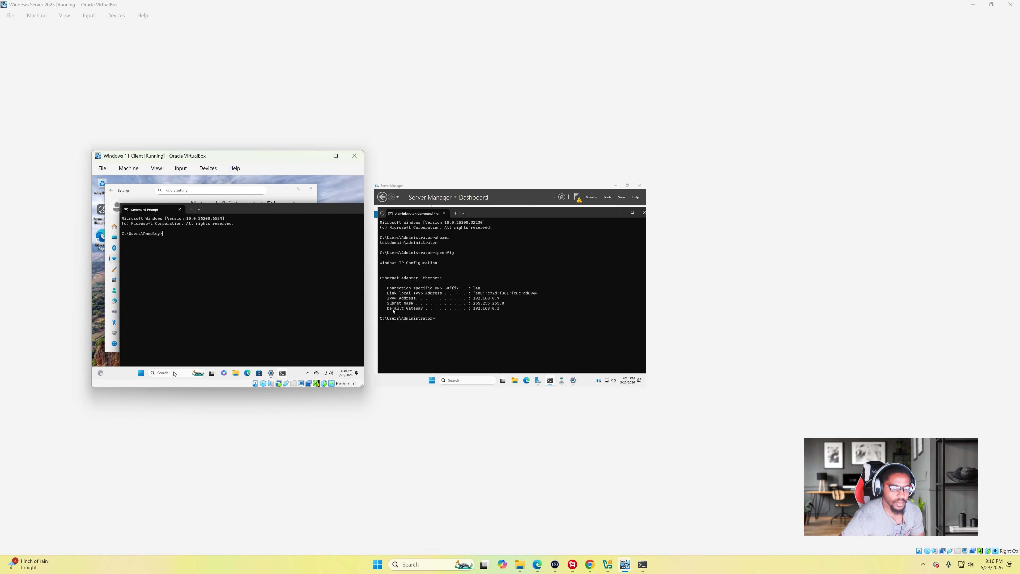
pyautogui.moveTo(261, 209); pyautogui.dragTo(216, 209)
pyautogui.click(317, 208)
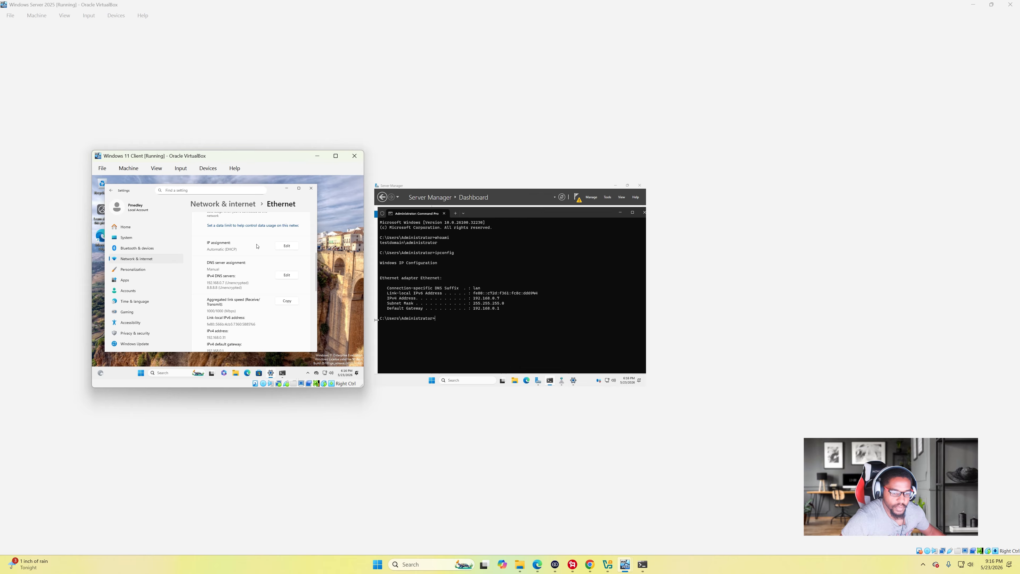
# - From Rename your PC, reach System Properties showing the client's computer name and workgroup, leaving the name unchanged
pyautogui.click(166, 373)
pyautogui.write('rename')
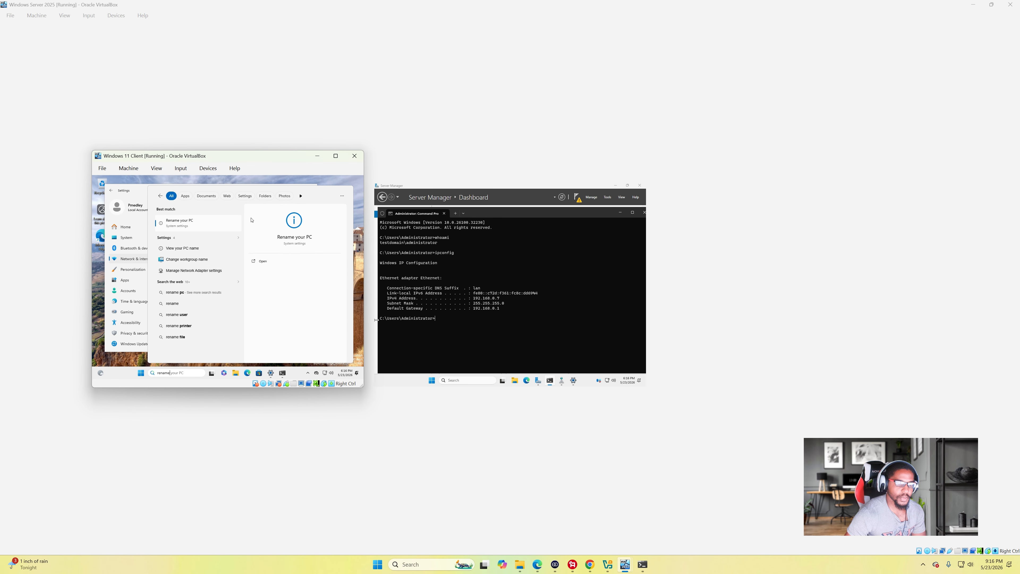
pyautogui.click(191, 225)
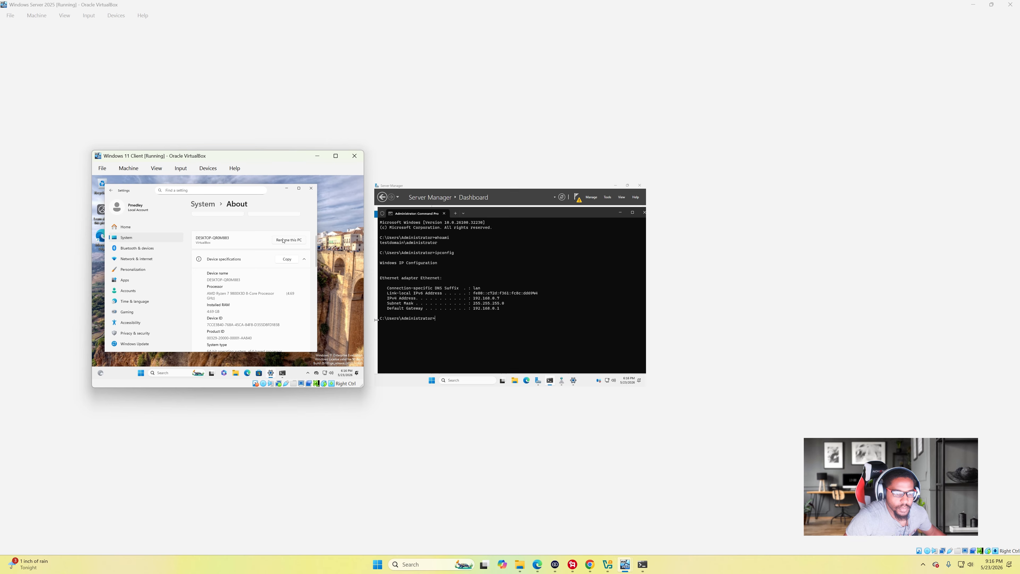
pyautogui.click(283, 240)
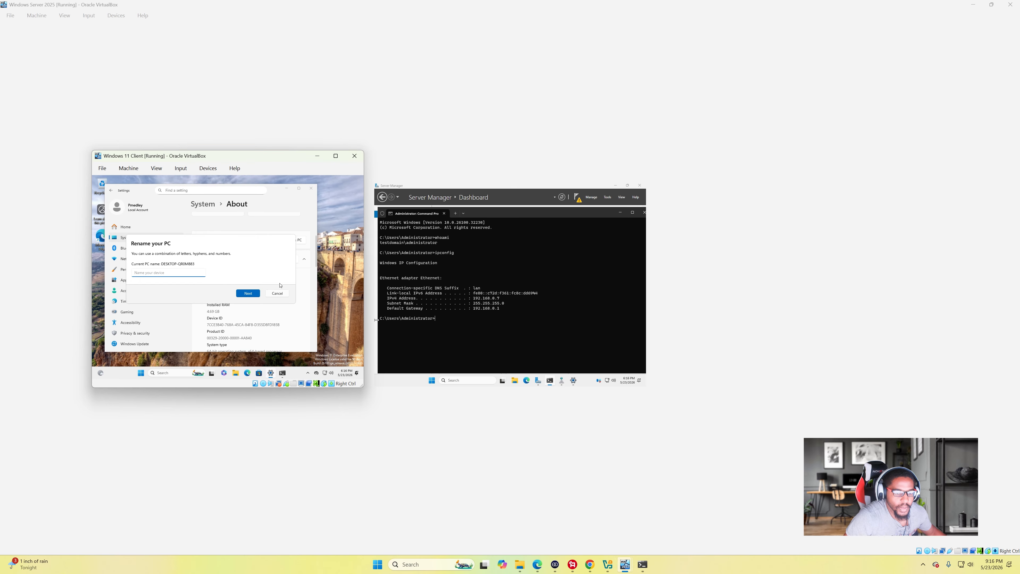
pyautogui.press('Escape')
pyautogui.scroll(-3, 258, 255)
pyautogui.scroll(-2, 259, 254)
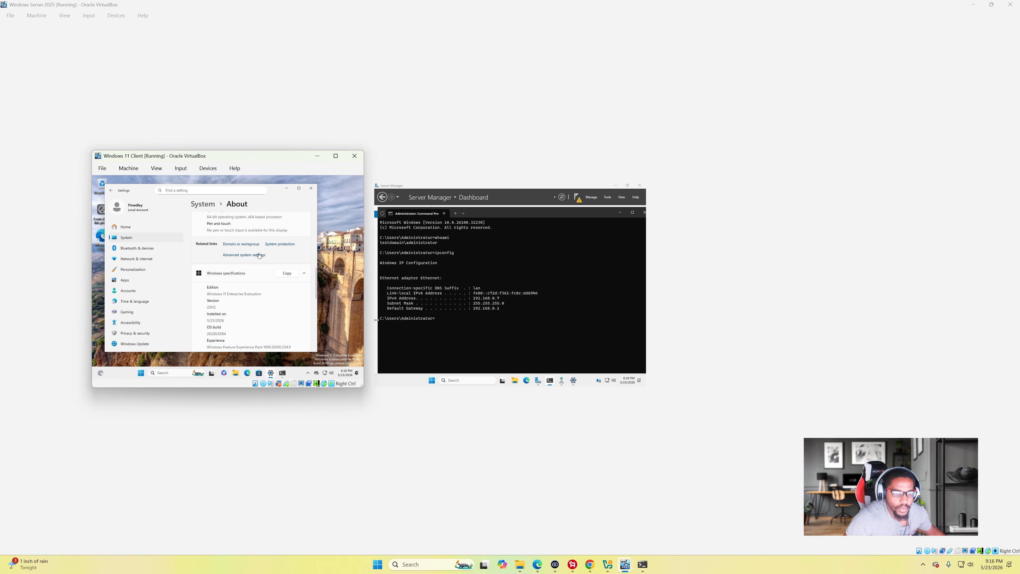
pyautogui.click(238, 231)
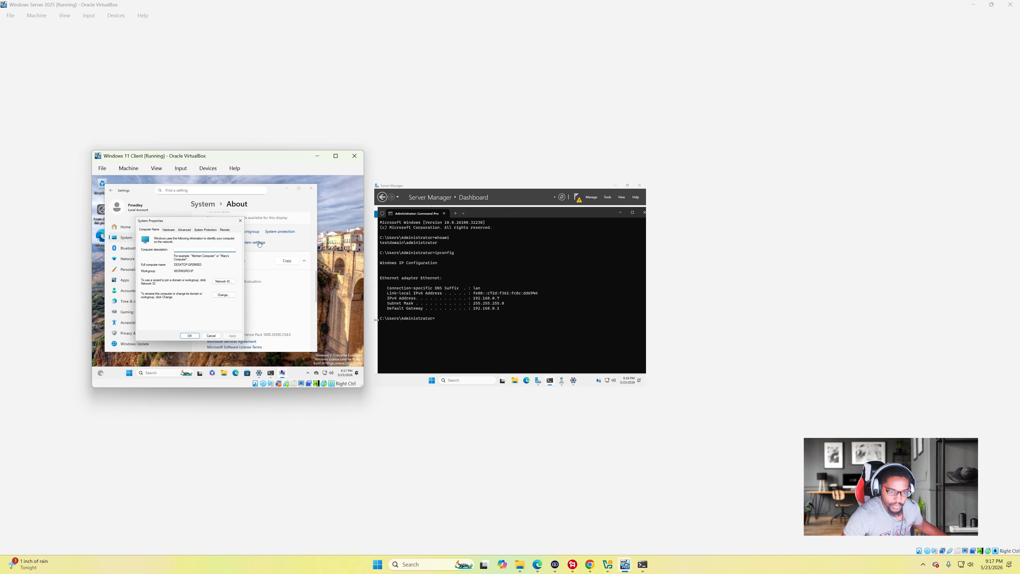
# - Make the client a member of domain testdomain.local, then switch to the server VM
pyautogui.click(223, 294)
pyautogui.click(154, 292)
pyautogui.click(160, 296)
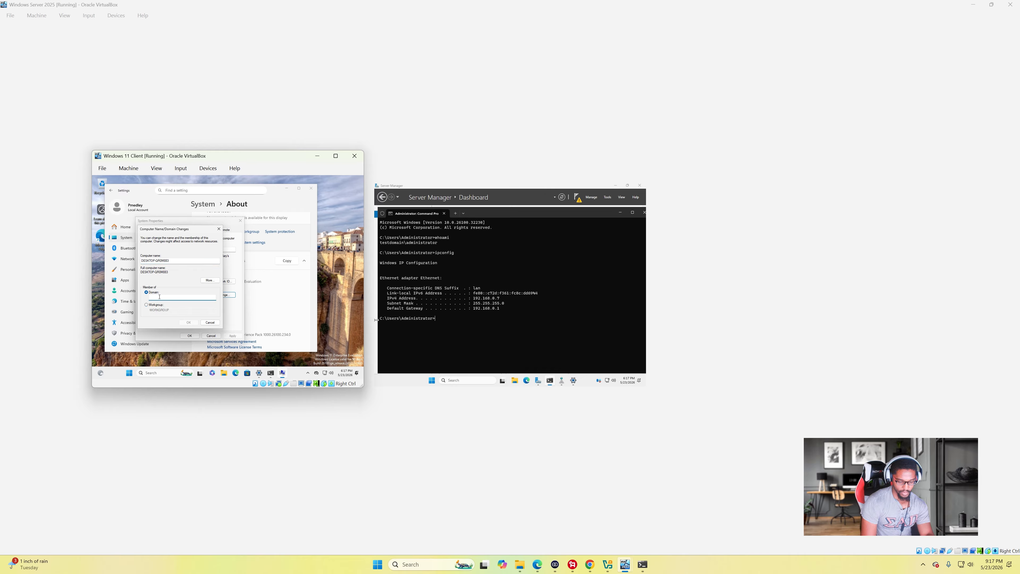
pyautogui.write('testd')
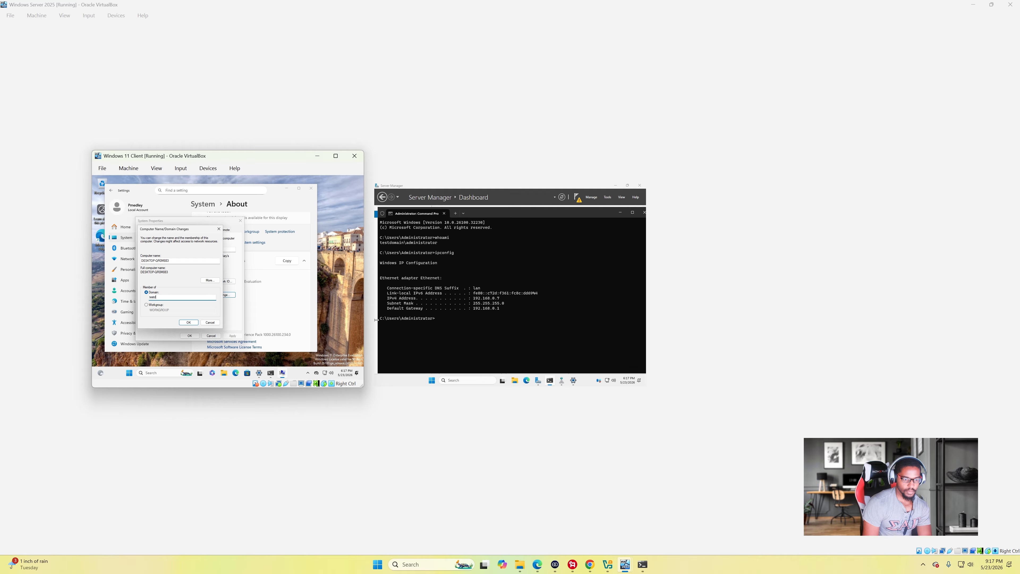
pyautogui.write('omain.loc')
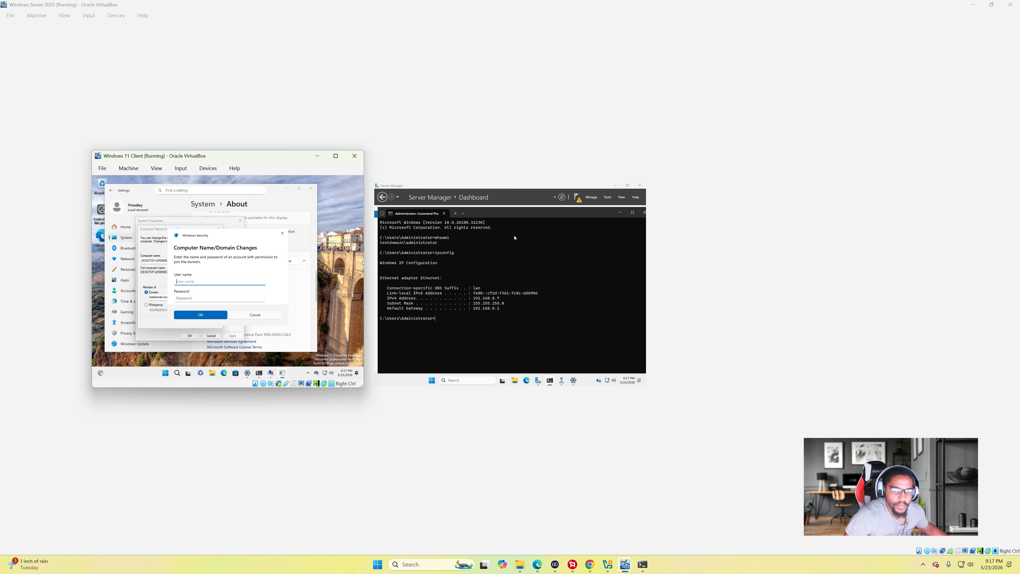
pyautogui.click(536, 219)
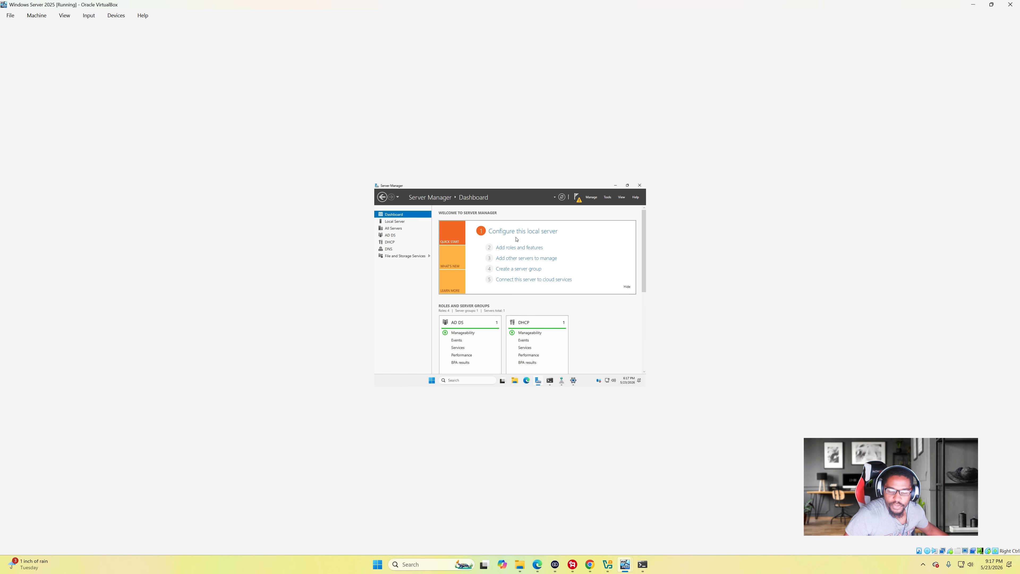
# - In Active Directory Users and Computers, browse testdomain.local's Users container and select Administrator
pyautogui.click(605, 197)
pyautogui.click(597, 229)
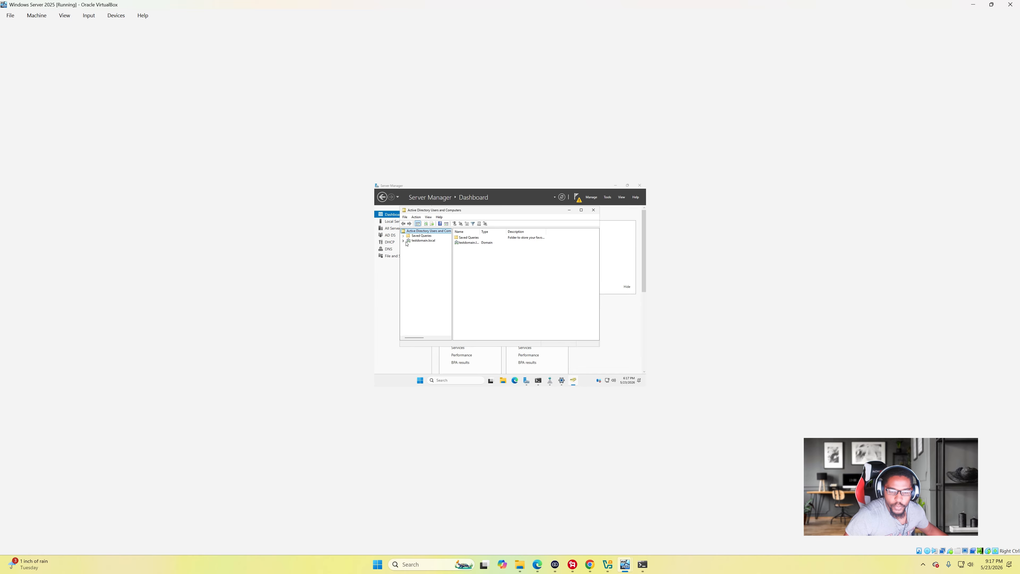
pyautogui.click(403, 240)
pyautogui.click(415, 240)
pyautogui.rightClick(416, 240)
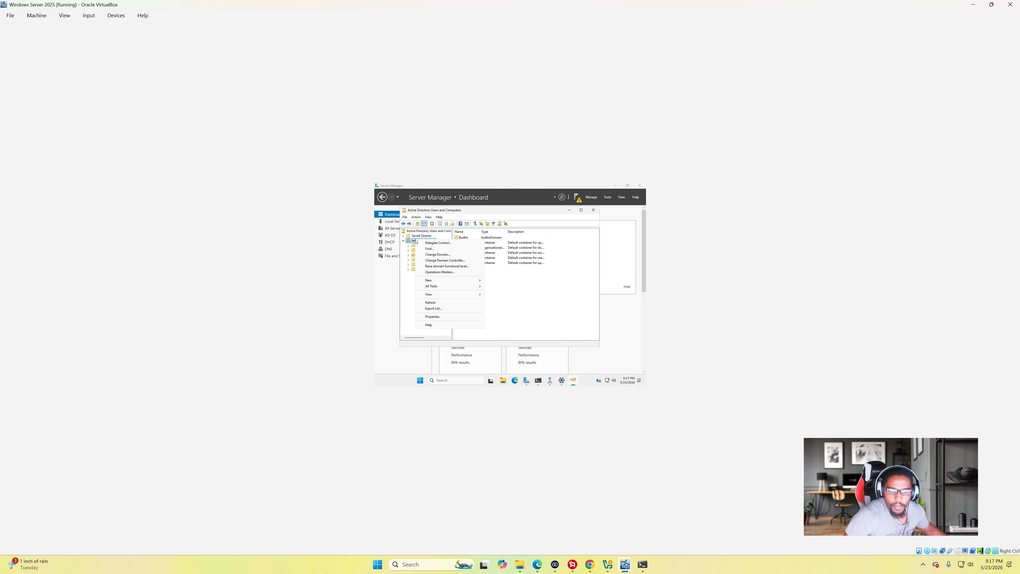
pyautogui.click(525, 290)
pyautogui.click(456, 263)
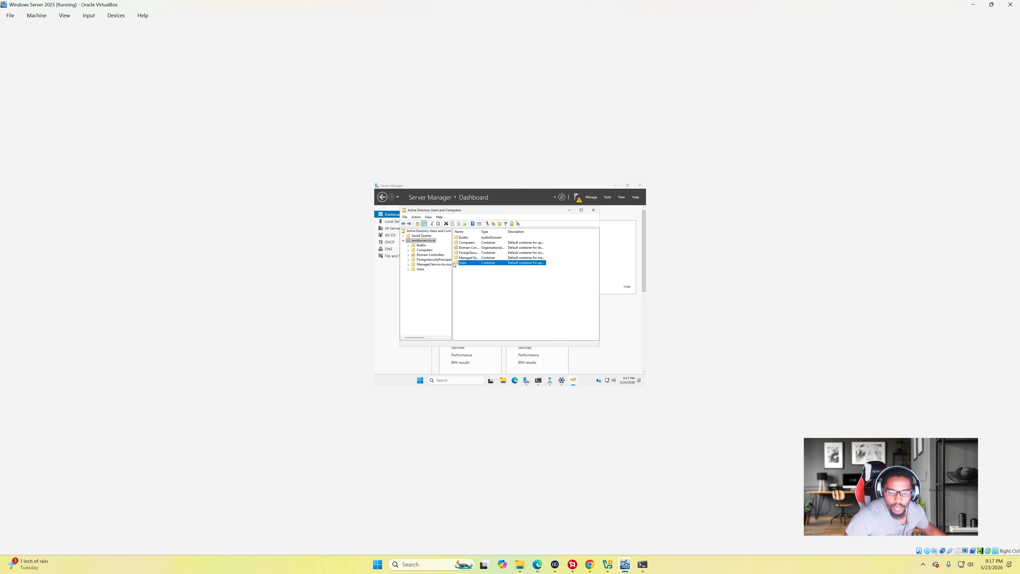
pyautogui.click(420, 269)
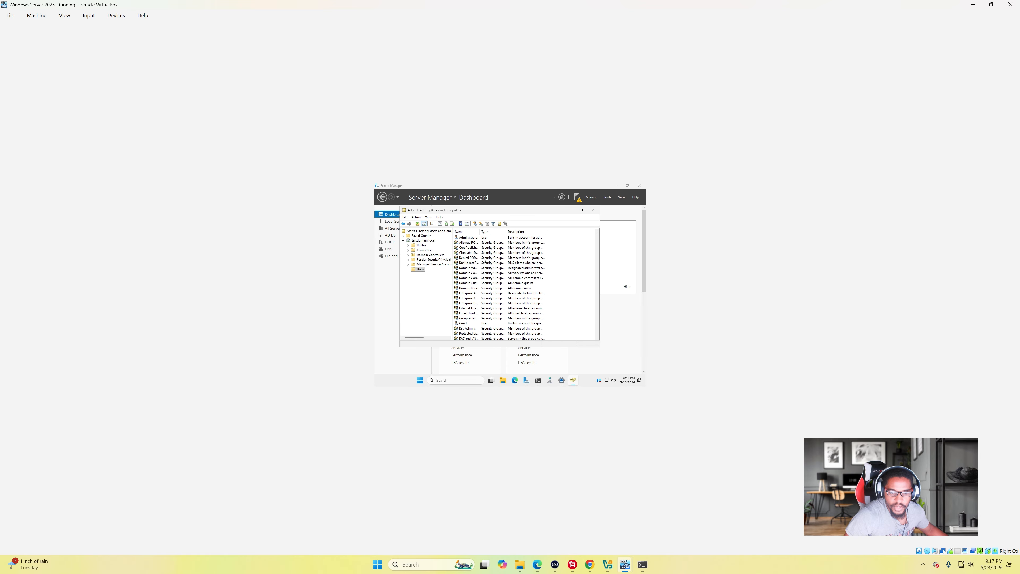
pyautogui.scroll(1, 498, 265)
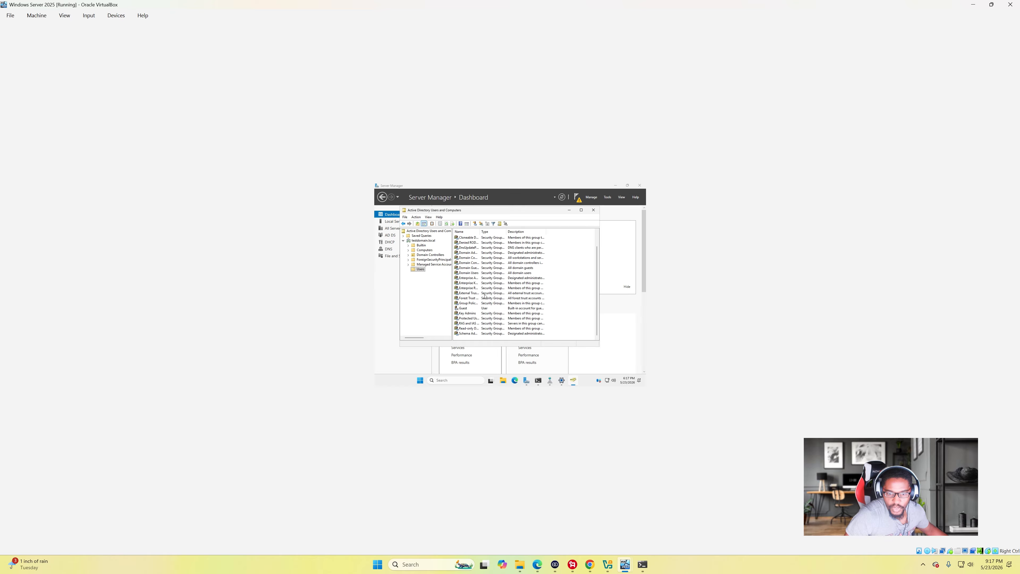
pyautogui.click(466, 238)
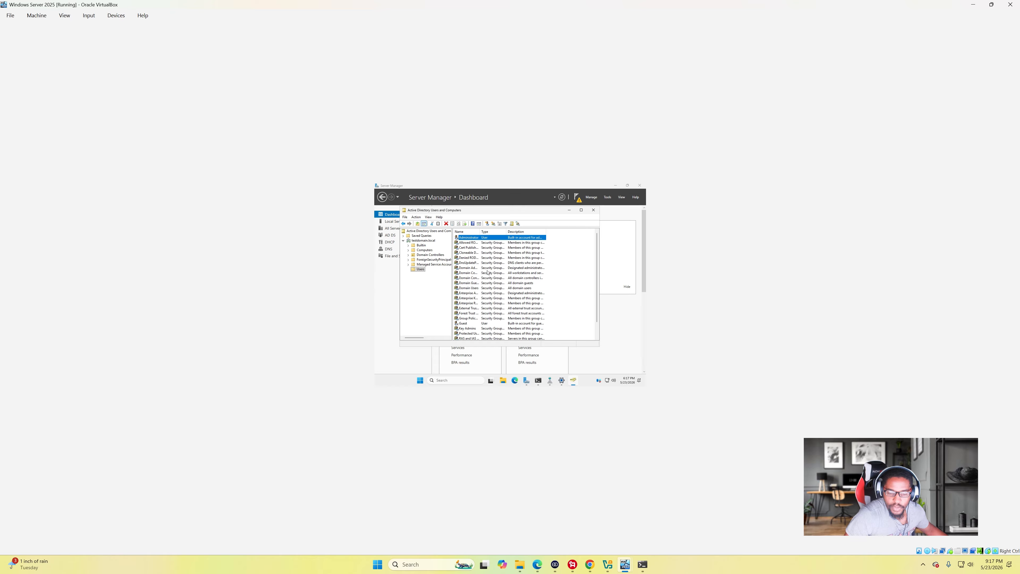
pyautogui.scroll(-1, 462, 249)
pyautogui.scroll(1, 485, 261)
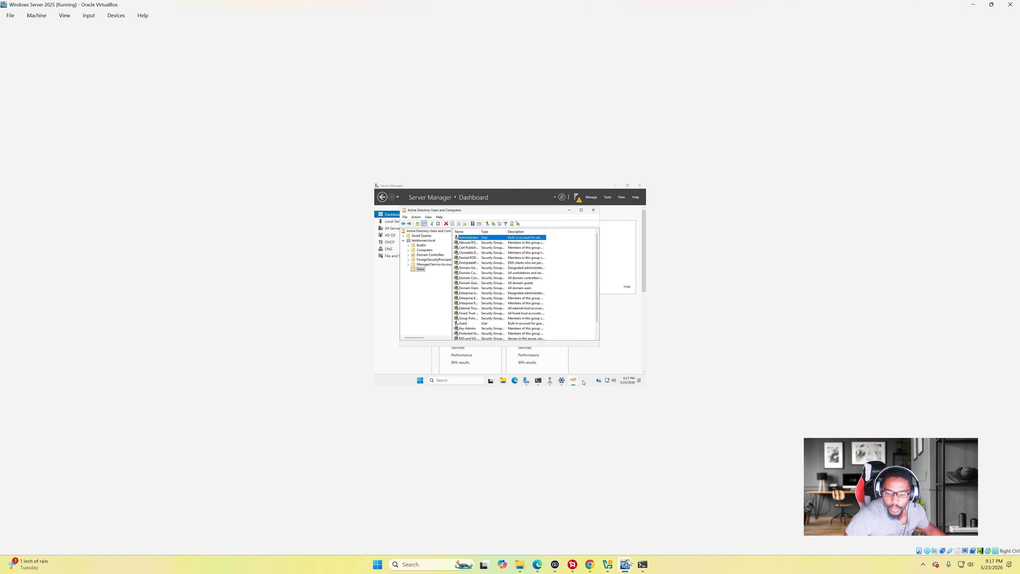
# - Return to the client's domain credentials prompt and enter Administrator as the user name
pyautogui.moveTo(628, 562)
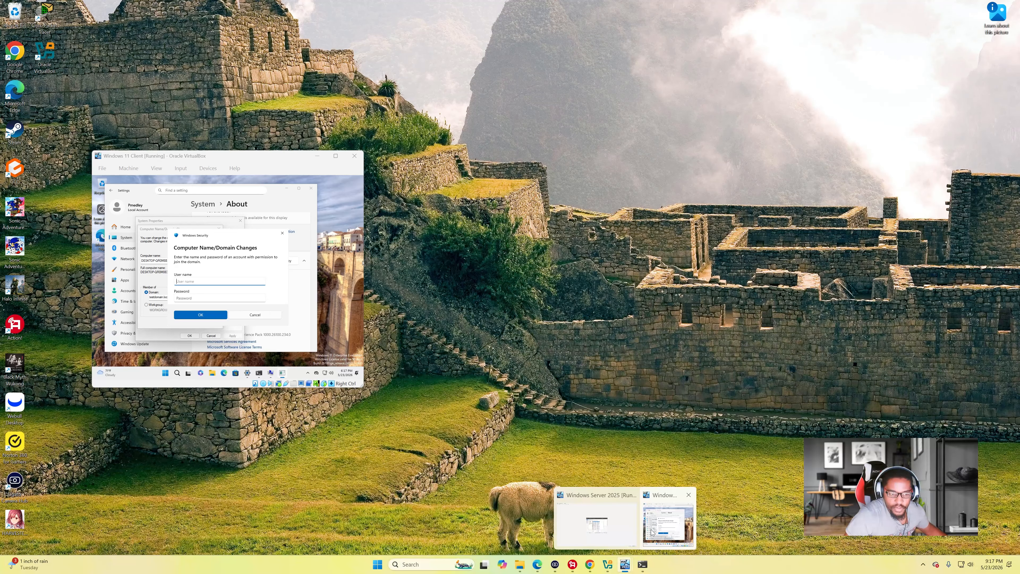
pyautogui.click(653, 532)
pyautogui.moveTo(626, 561)
pyautogui.click(642, 533)
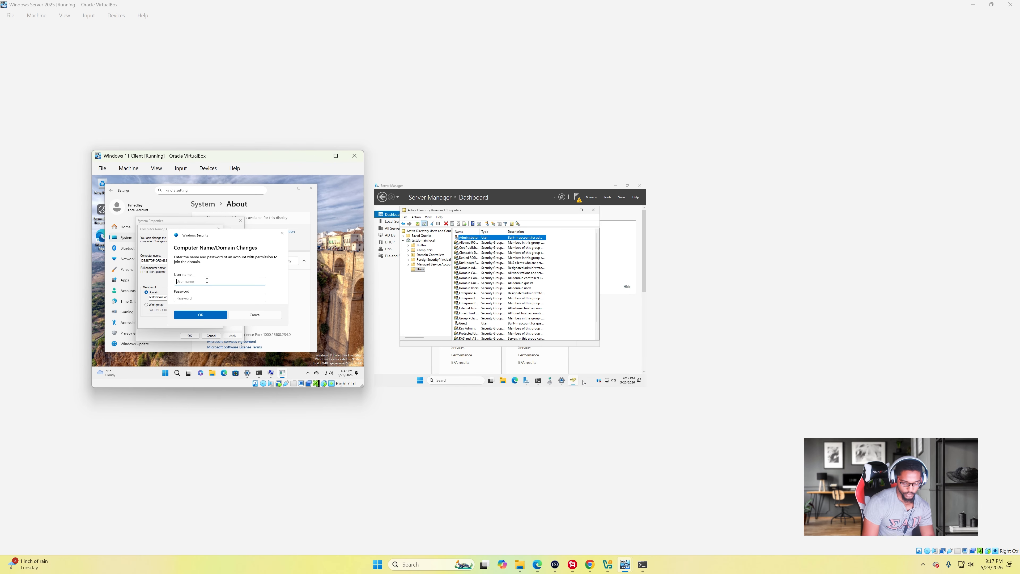
pyautogui.write('Administrator')
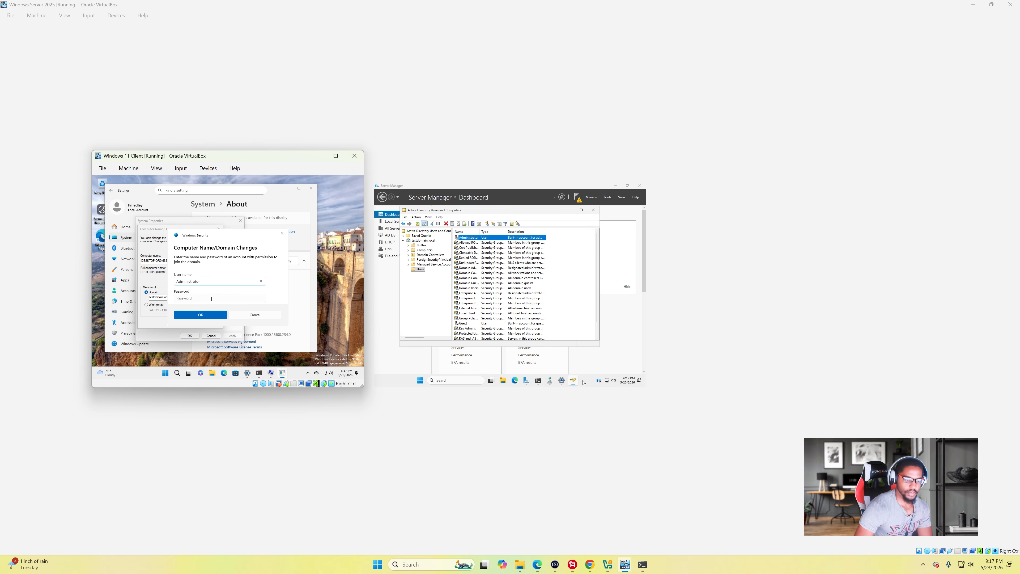
# - Enter the domain account password to join testdomain.local and dismiss the welcome message
pyautogui.click(211, 299)
pyautogui.write('Passwo')
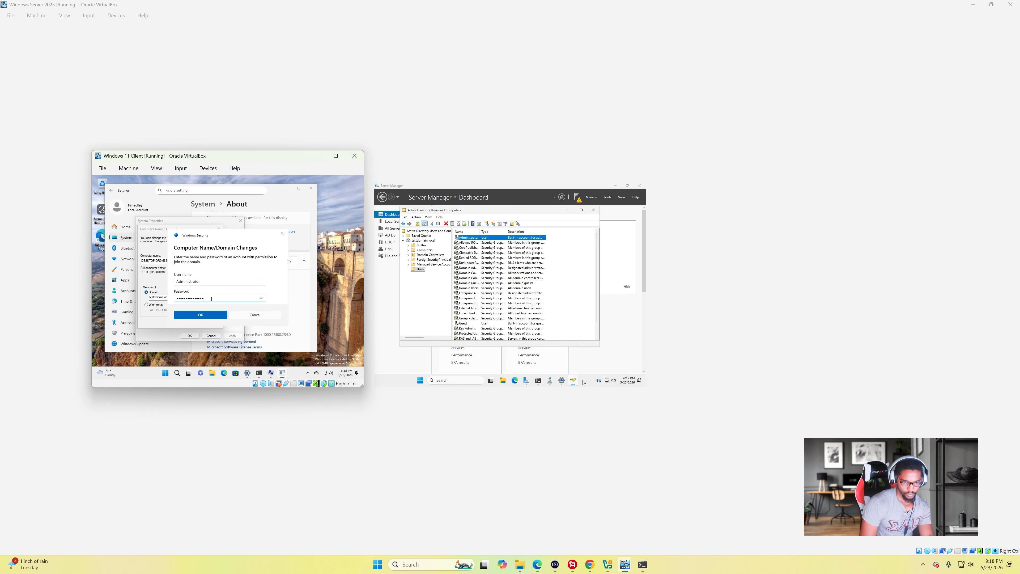
pyautogui.press('Return')
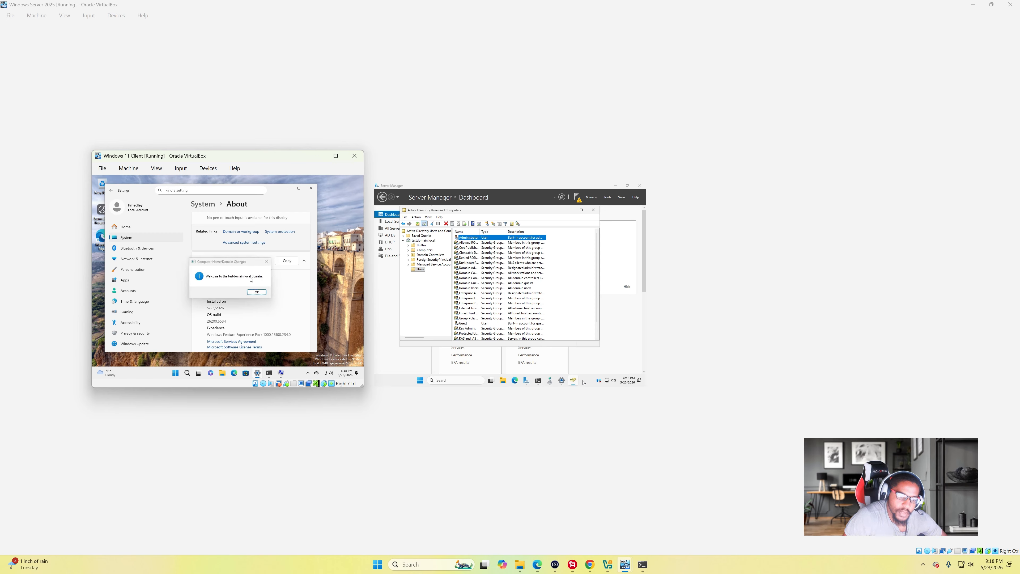
pyautogui.click(258, 292)
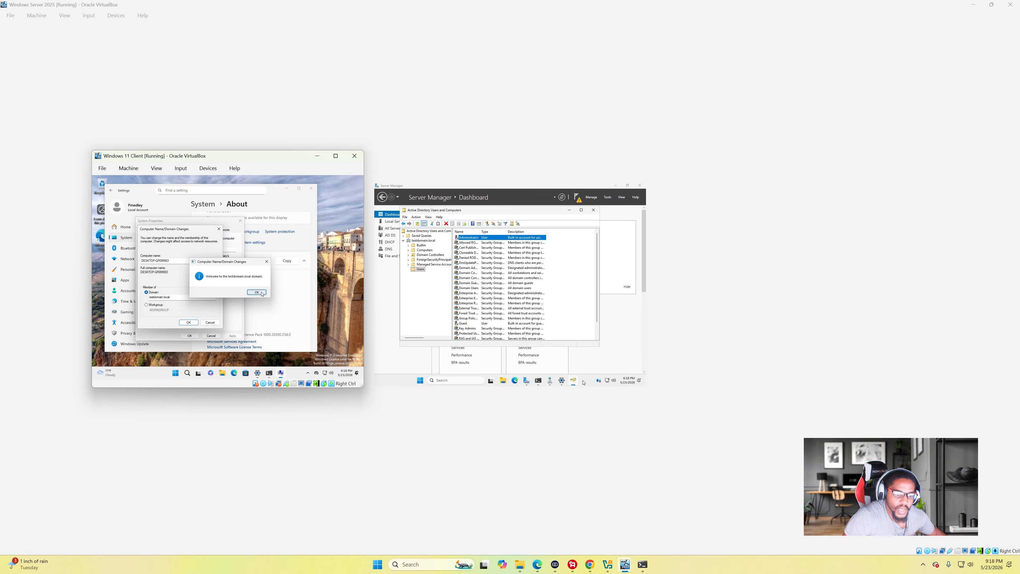
pyautogui.click(269, 373)
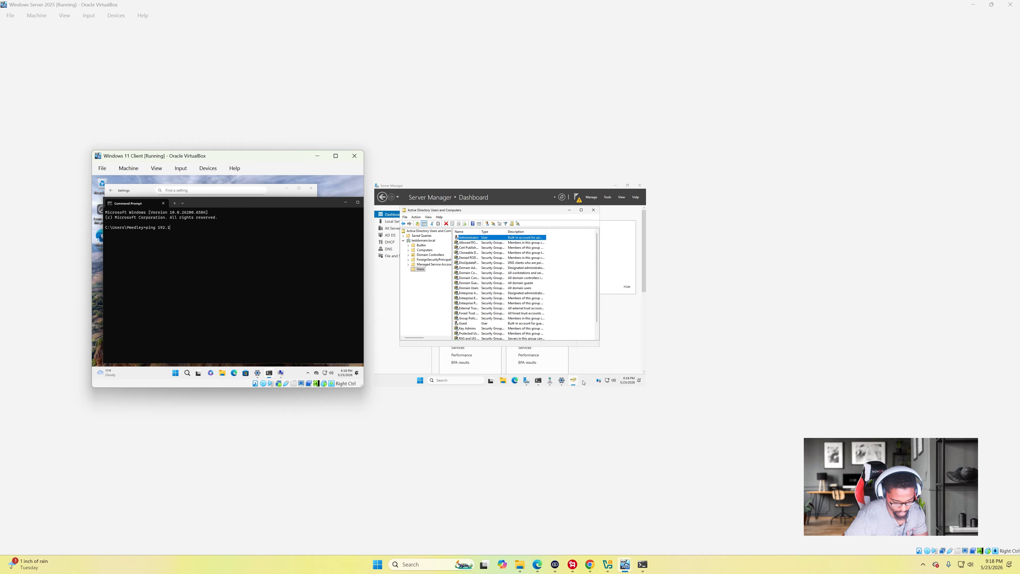
# - Ping the server at 192.168.0.7 and display the client's IP configuration with ipconfig
pyautogui.write('7')
pyautogui.press('Return')
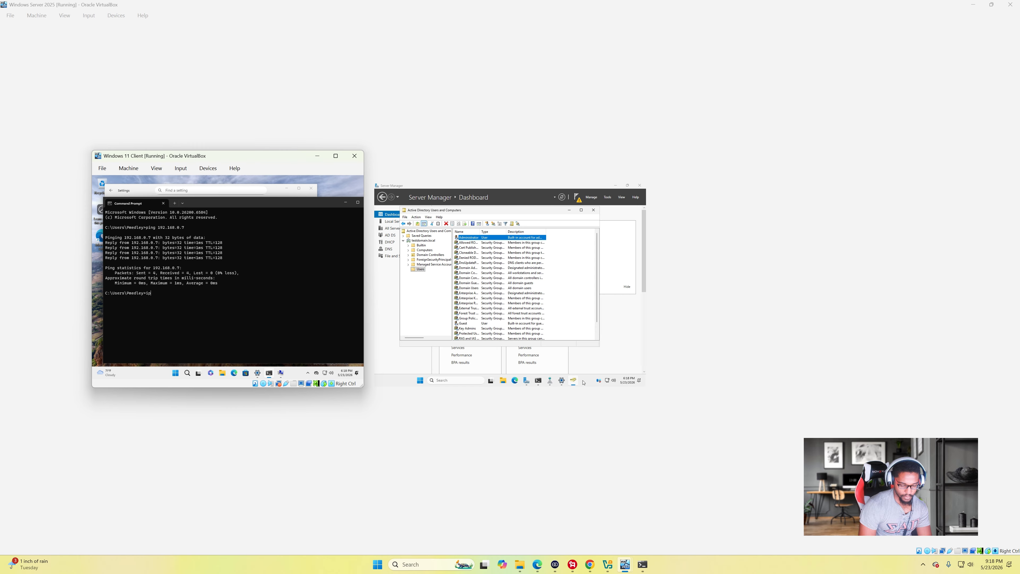
pyautogui.write('nfig')
pyautogui.press('Return')
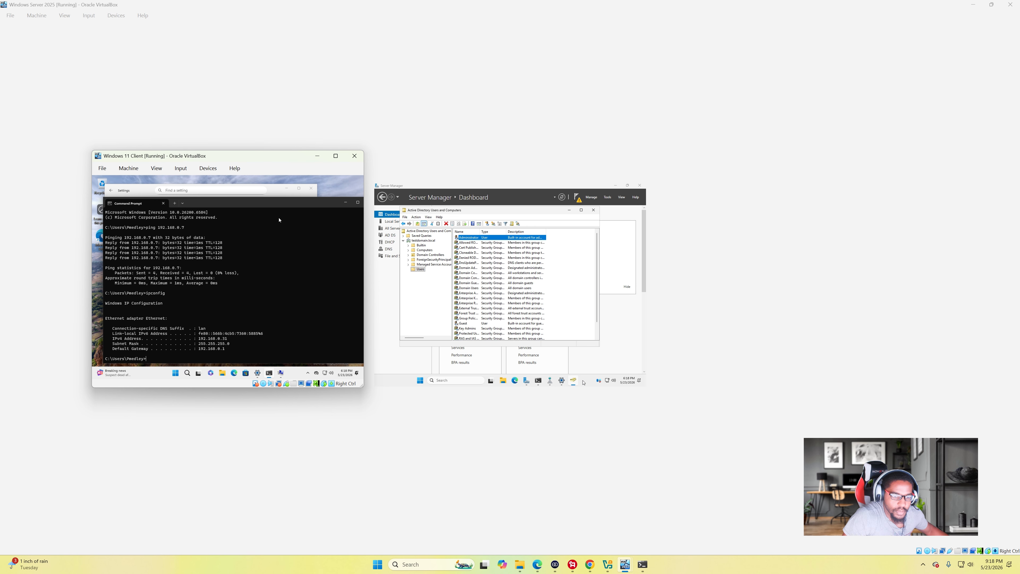
# - Close Command Prompt and list the domain's Computers container, showing the DESKTOP account
pyautogui.moveTo(297, 202); pyautogui.dragTo(269, 200)
pyautogui.click(341, 199)
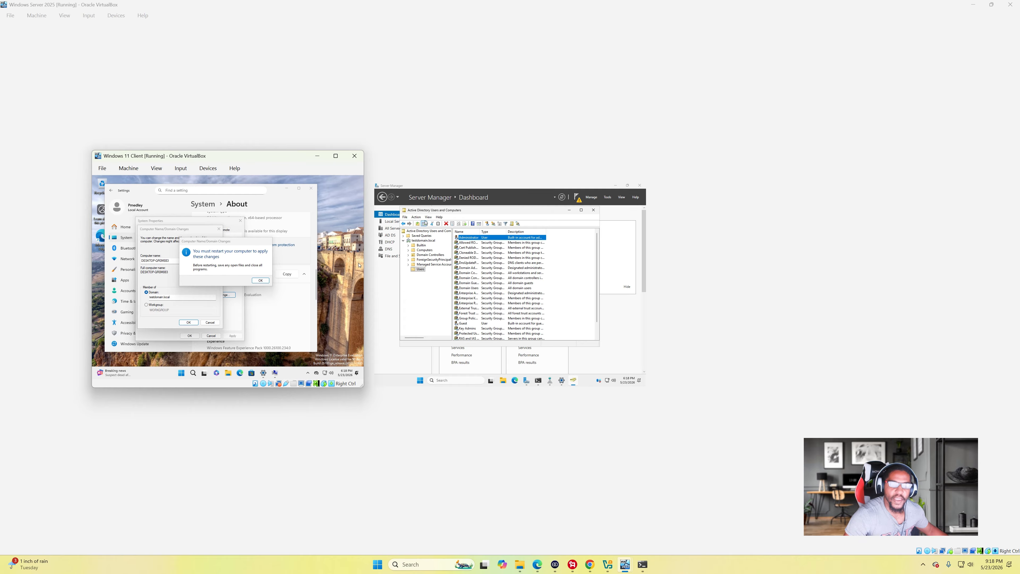
pyautogui.click(424, 250)
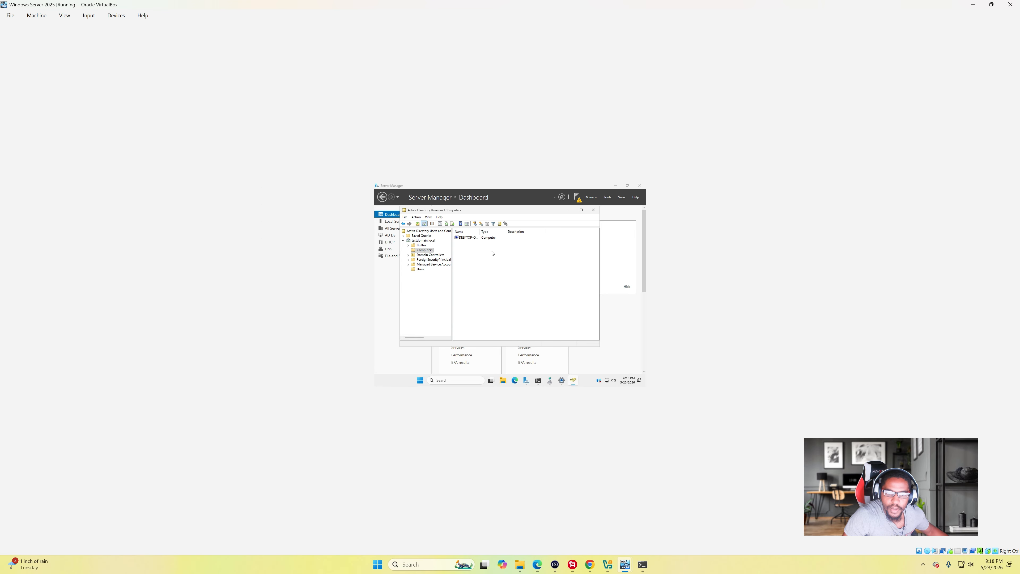
# - Review the DESKTOP computer object's Operating System and Member Of (Domain Computers) details
pyautogui.doubleClick(469, 237)
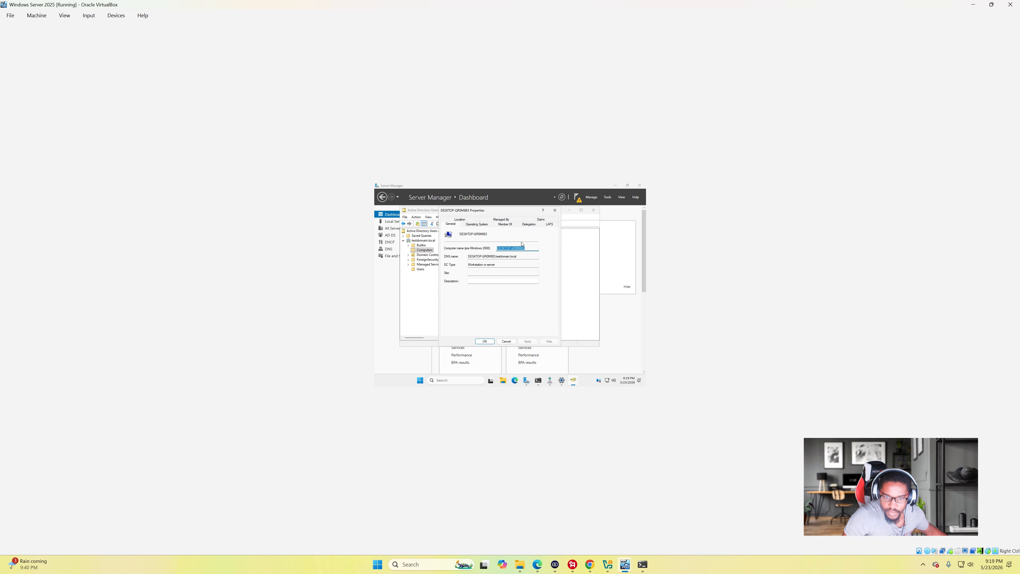
pyautogui.click(489, 226)
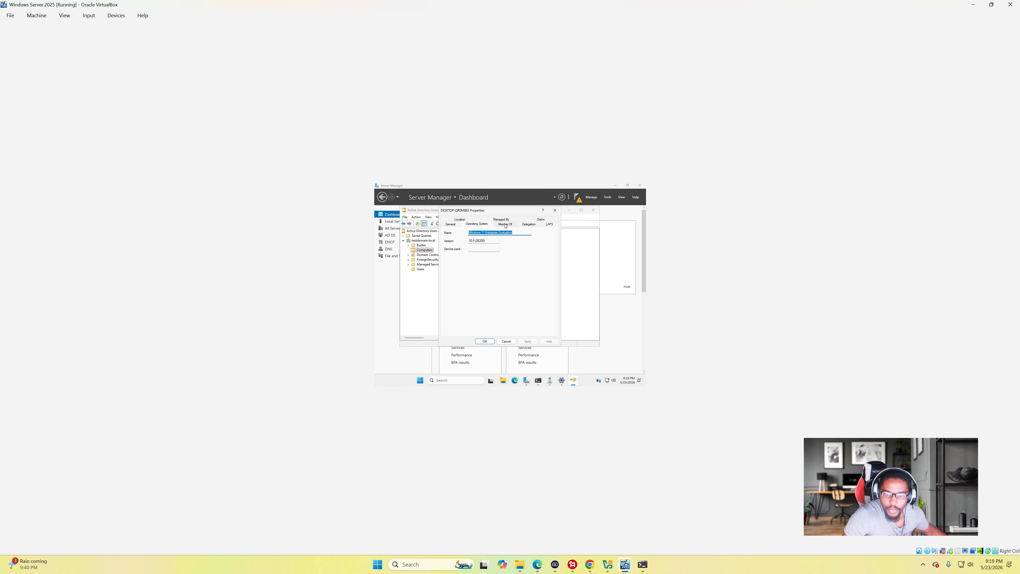
pyautogui.click(515, 225)
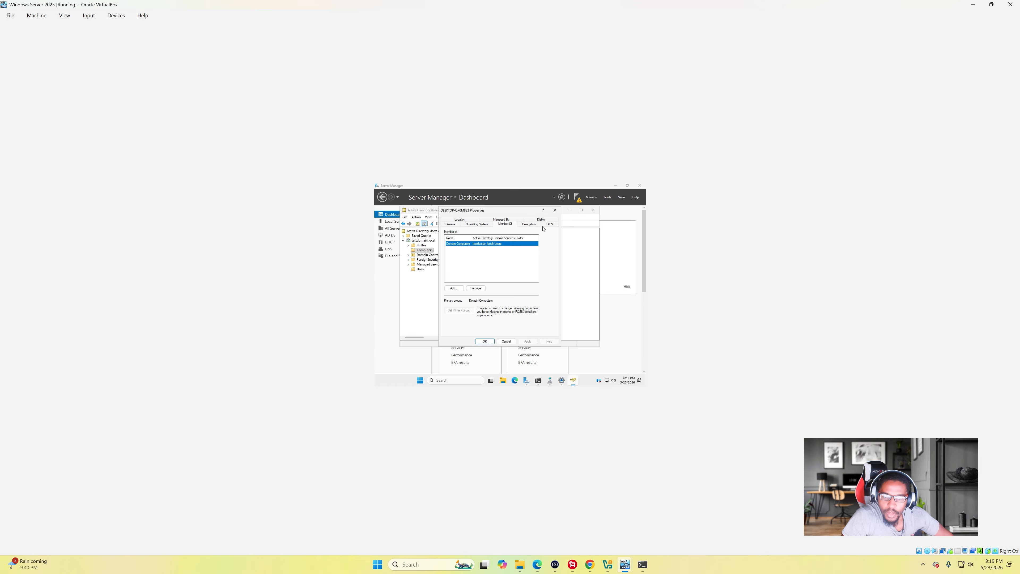
pyautogui.click(555, 210)
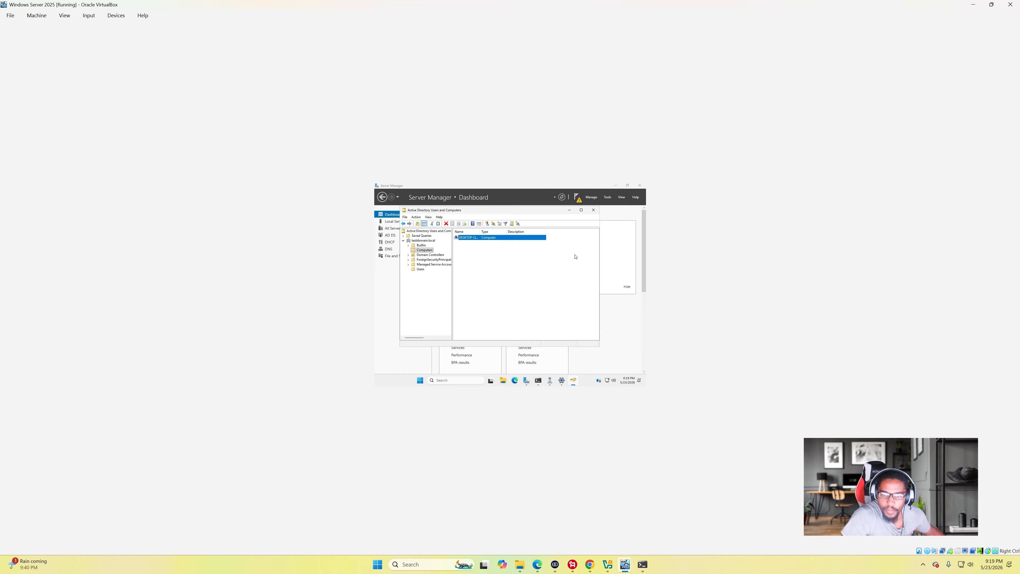
# - Minimize Active Directory Users and Computers and bring up DNS Manager's forward lookup zones
pyautogui.click(570, 210)
pyautogui.moveTo(550, 381)
pyautogui.click(549, 358)
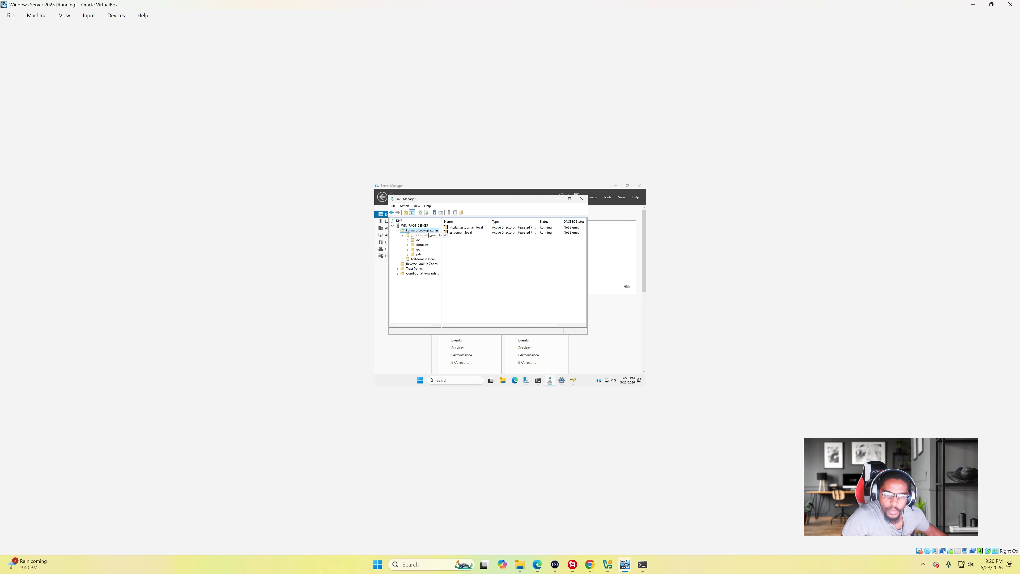
# - Open the testdomain.local zone and inspect its NS and the server's Host (A) records
pyautogui.click(460, 233)
pyautogui.doubleClick(460, 235)
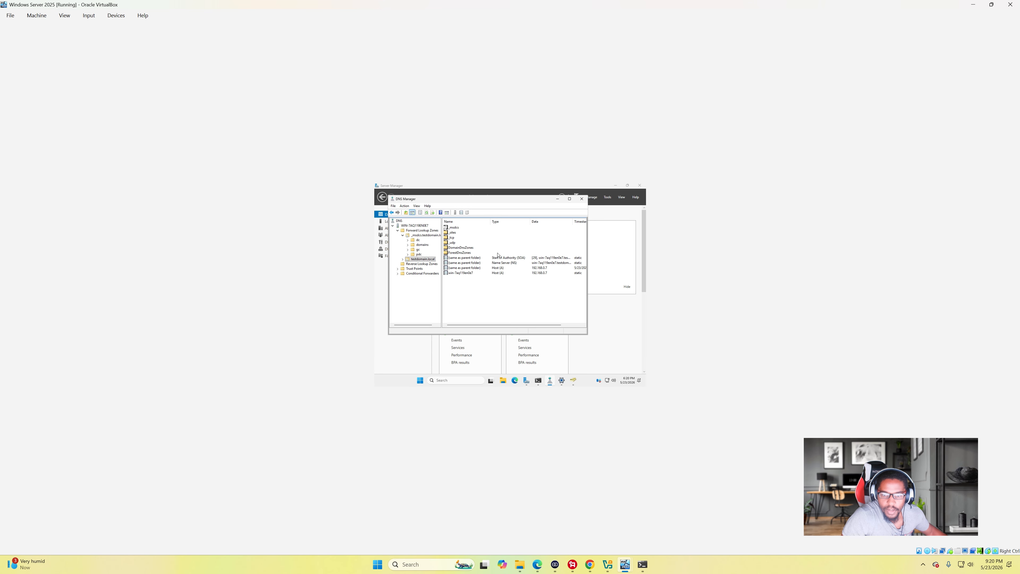
pyautogui.click(507, 263)
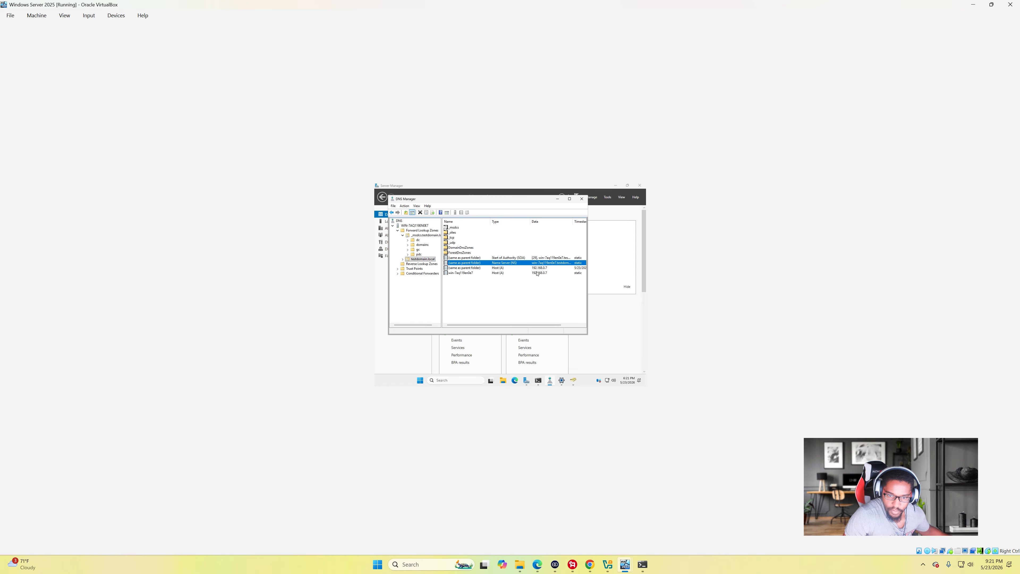
pyautogui.click(472, 269)
pyautogui.click(474, 274)
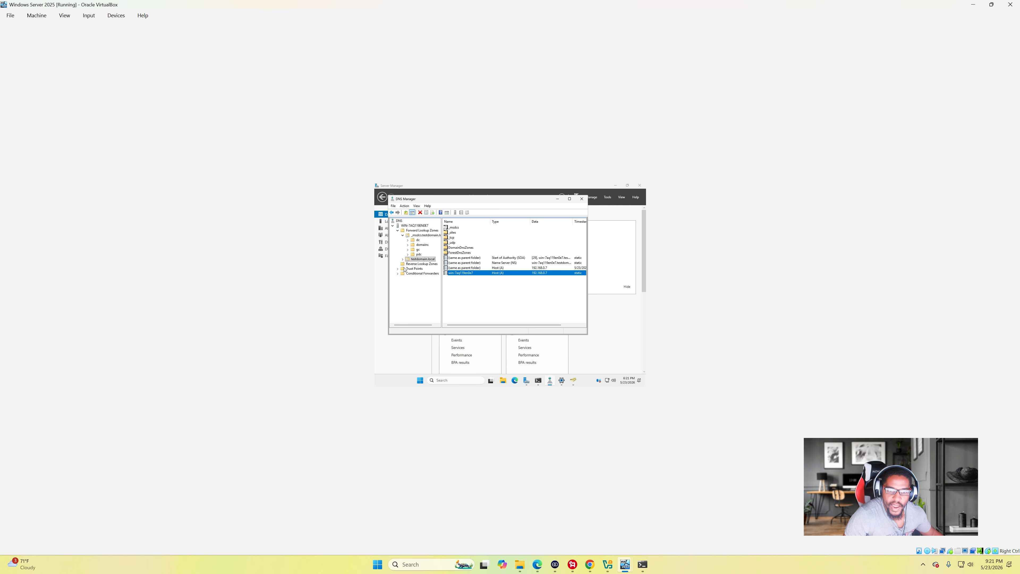
# - Glance at Conditional Forwarders and Trust Points, then show Server Manager's pending DHCP configuration notice
pyautogui.click(422, 273)
pyautogui.click(415, 268)
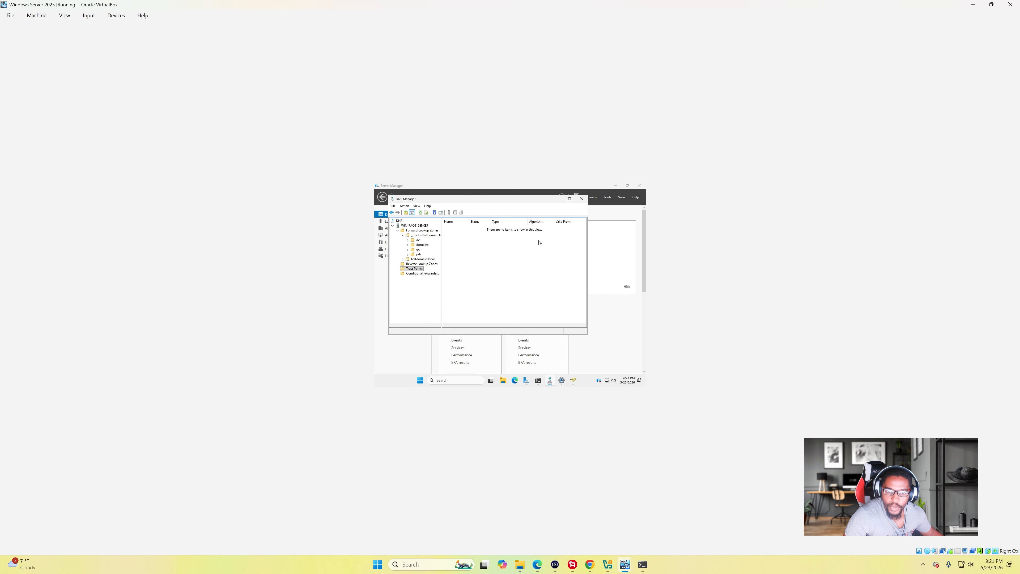
pyautogui.click(557, 199)
pyautogui.click(575, 197)
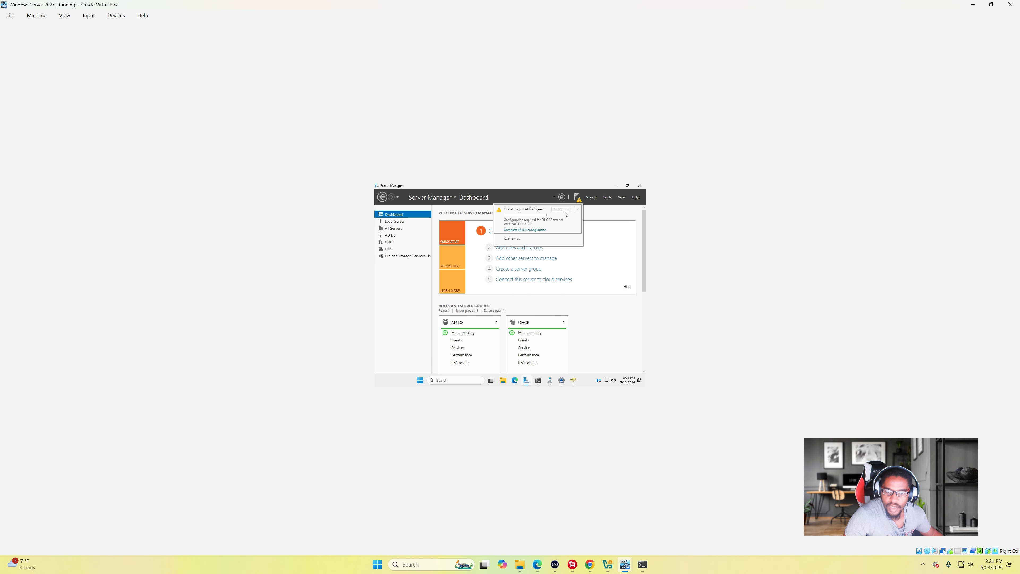
# - Complete the DHCP post-install wizard, committing authorization with the current user's credentials
pyautogui.click(540, 229)
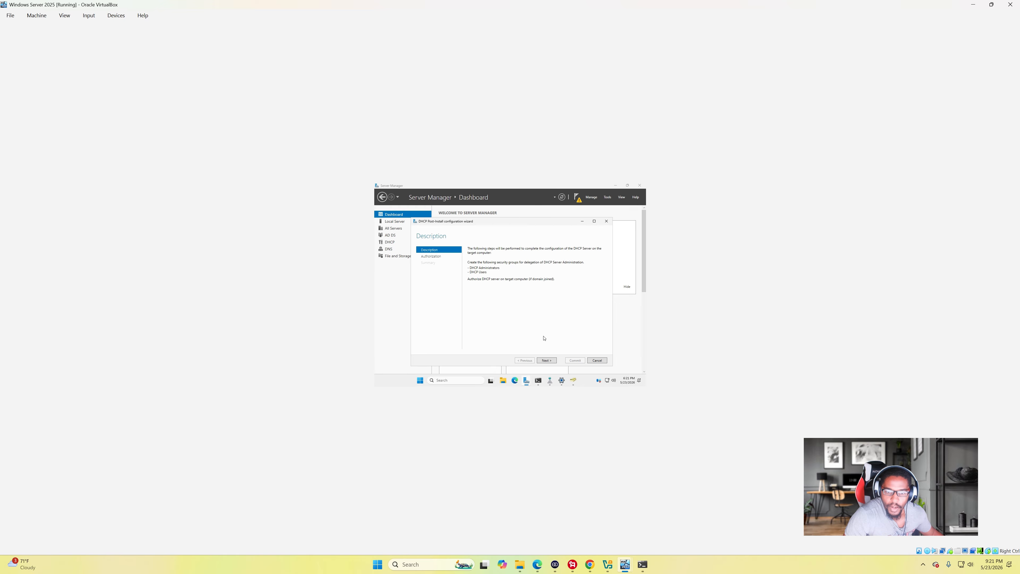
pyautogui.click(555, 360)
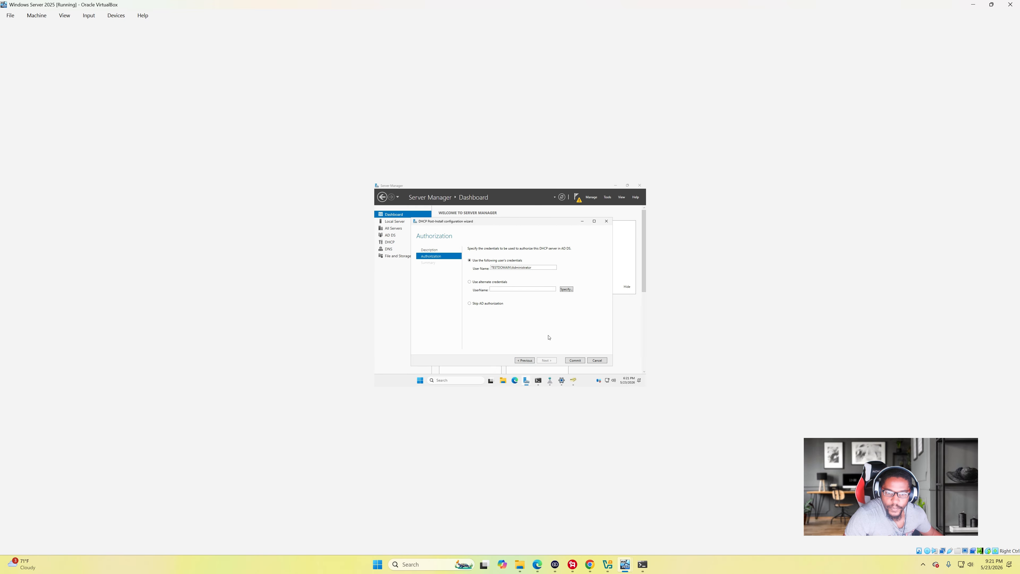
pyautogui.click(582, 362)
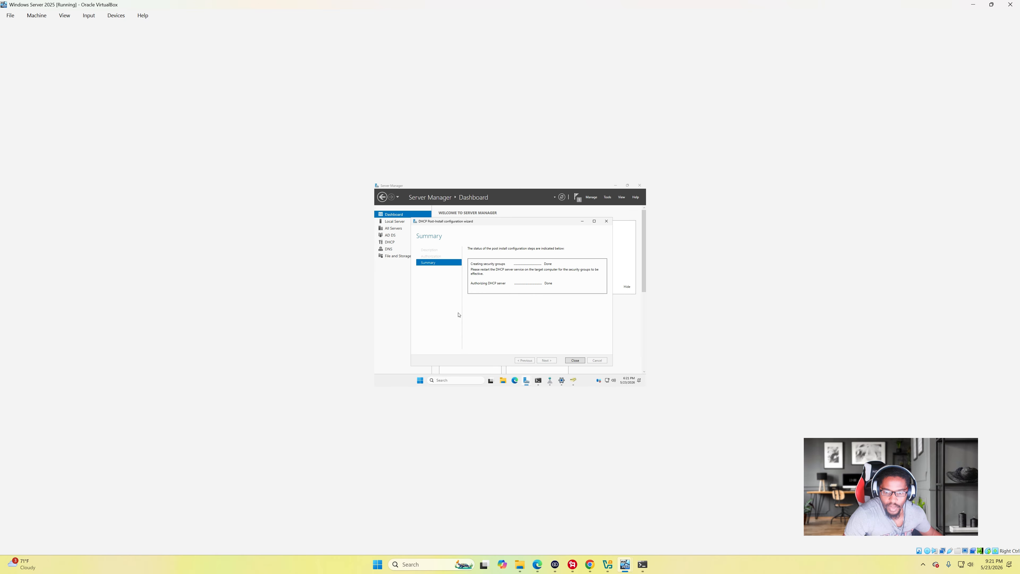
pyautogui.click(568, 360)
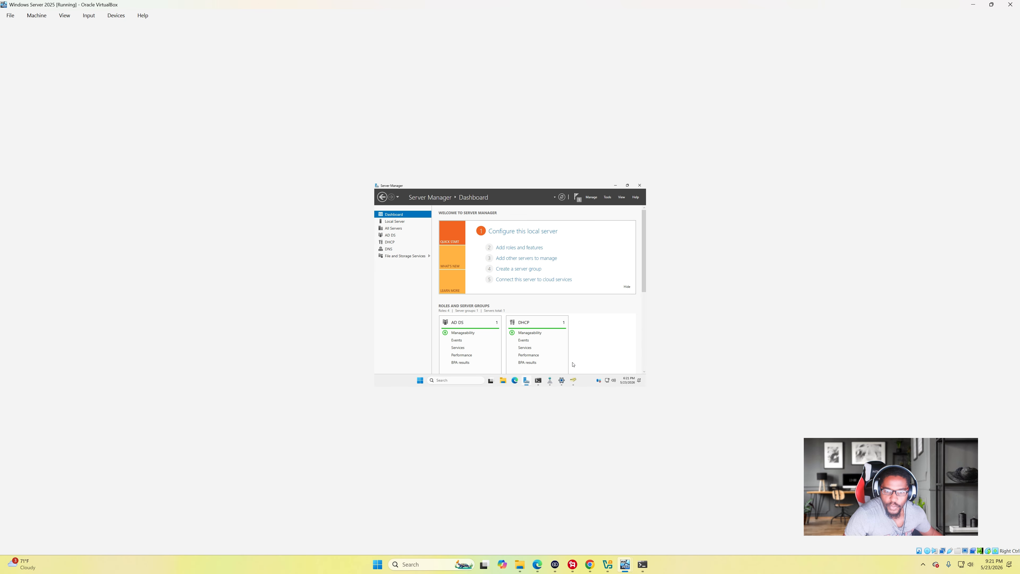
pyautogui.click(607, 197)
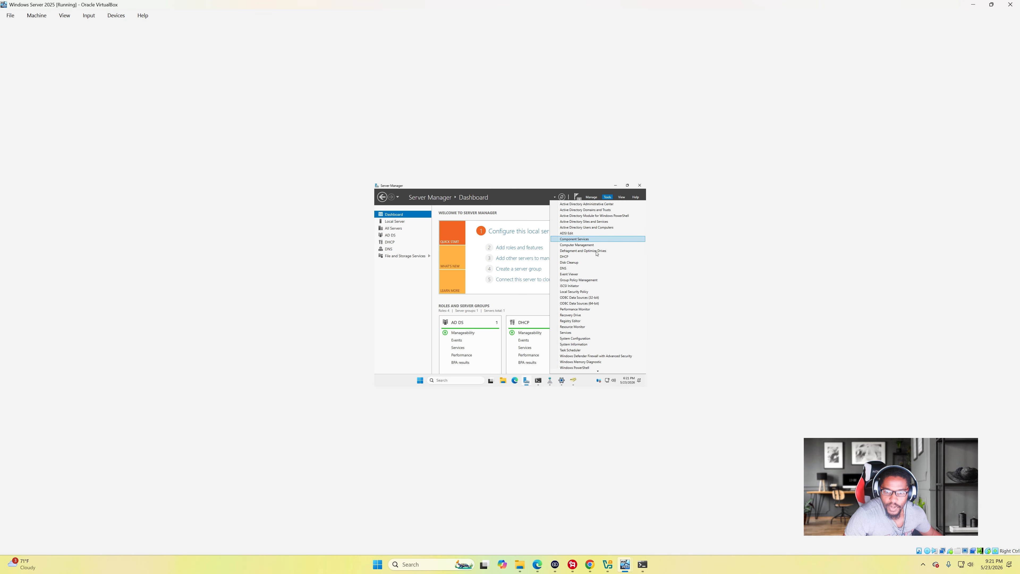
# - Check the DHCP server's IPv4 Server Options, then minimize the DHCP console back to Server Manager
pyautogui.click(589, 257)
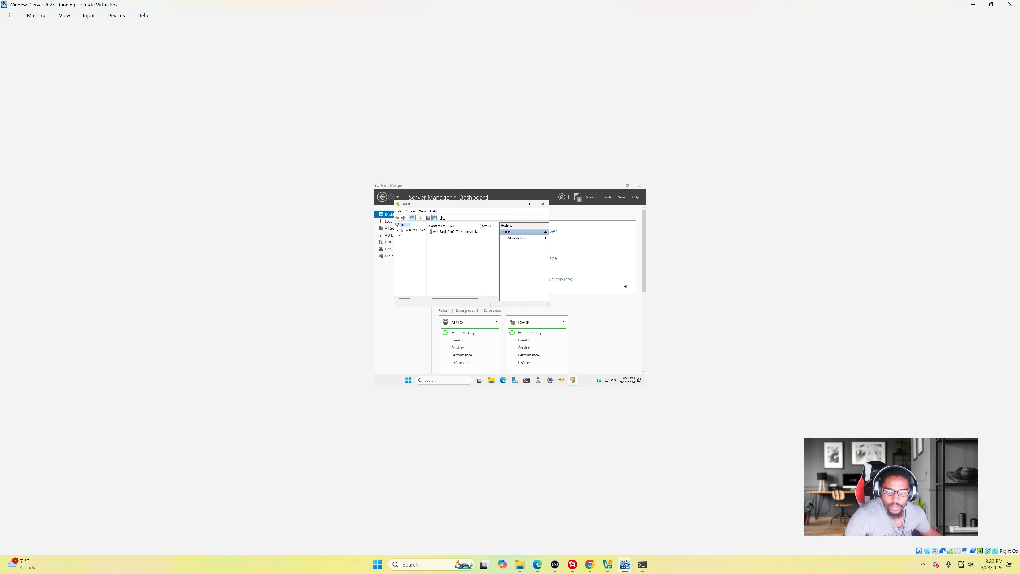
pyautogui.click(397, 230)
pyautogui.doubleClick(411, 235)
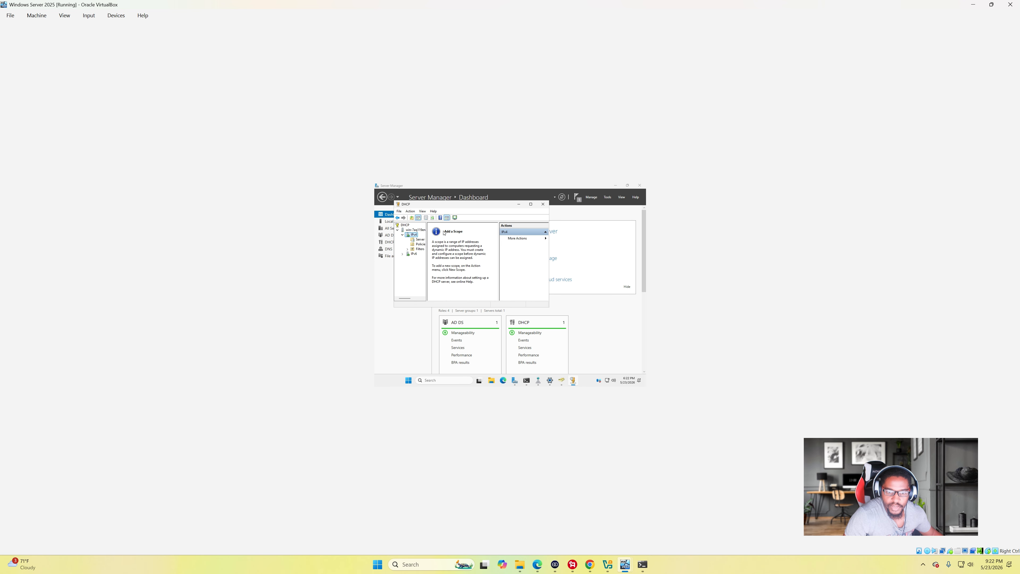
pyautogui.click(420, 239)
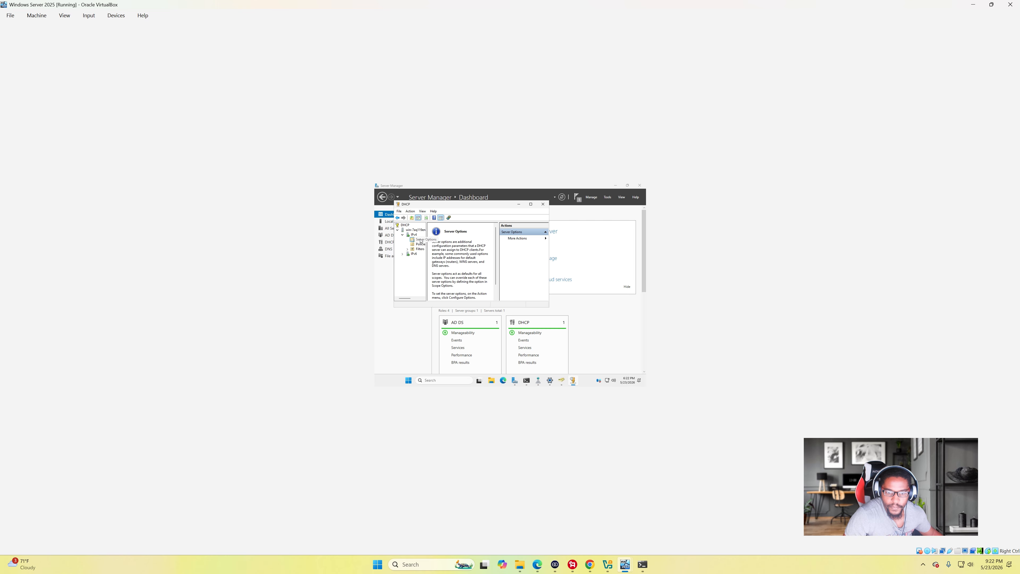
pyautogui.click(518, 204)
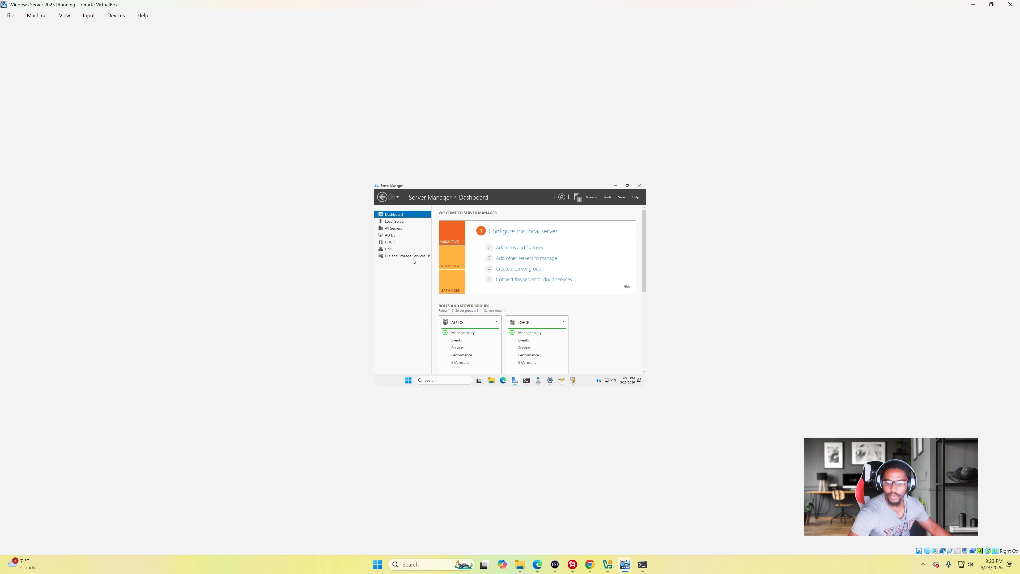
pyautogui.click(572, 564)
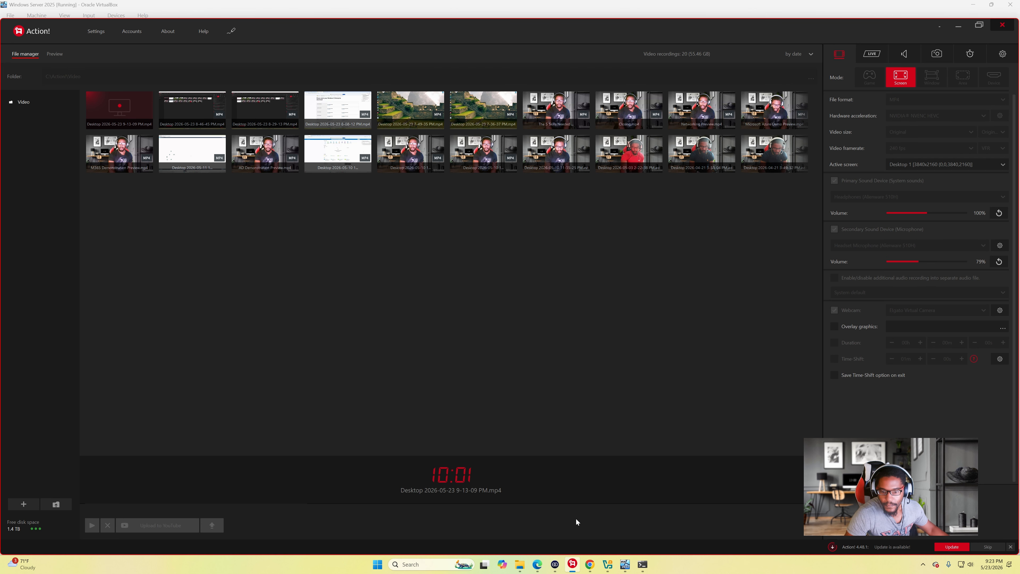